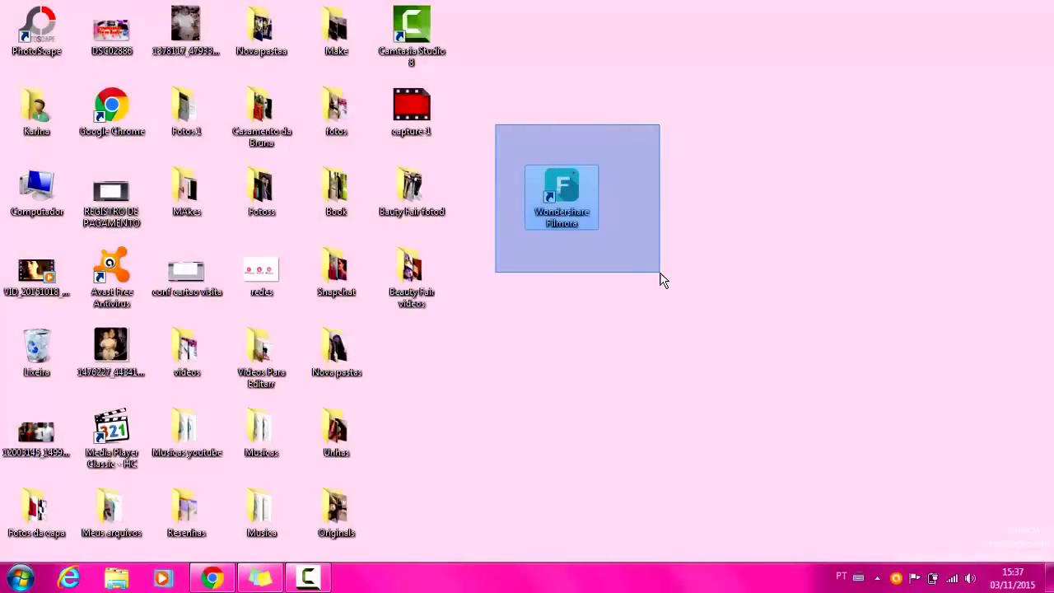
- Open Wondershare Filmora, dismiss the licence notice and start a new 16:9 project in Modo Completo
double_click(573, 206)
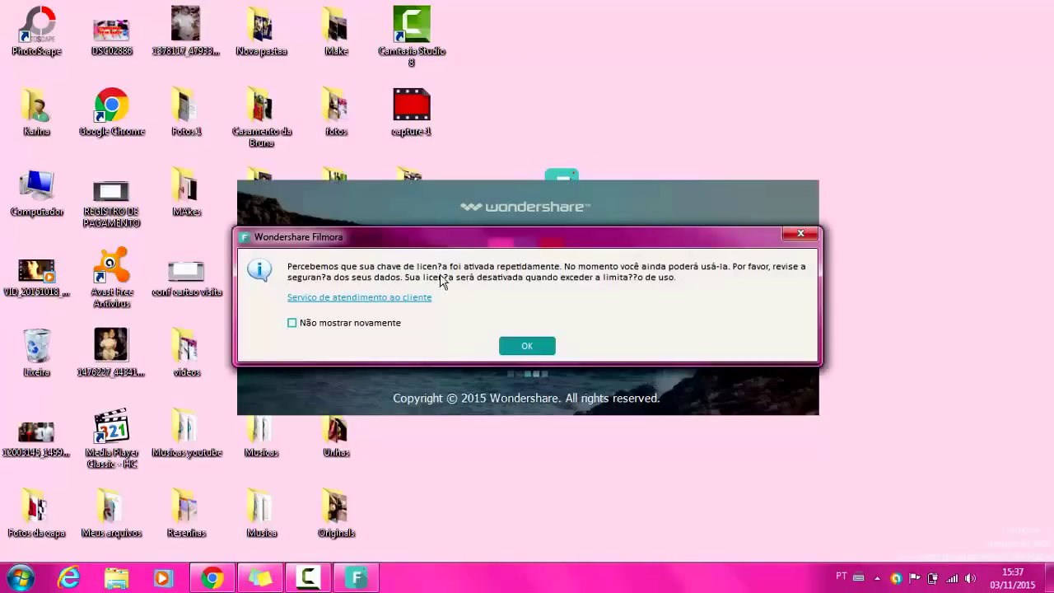
left_click(531, 346)
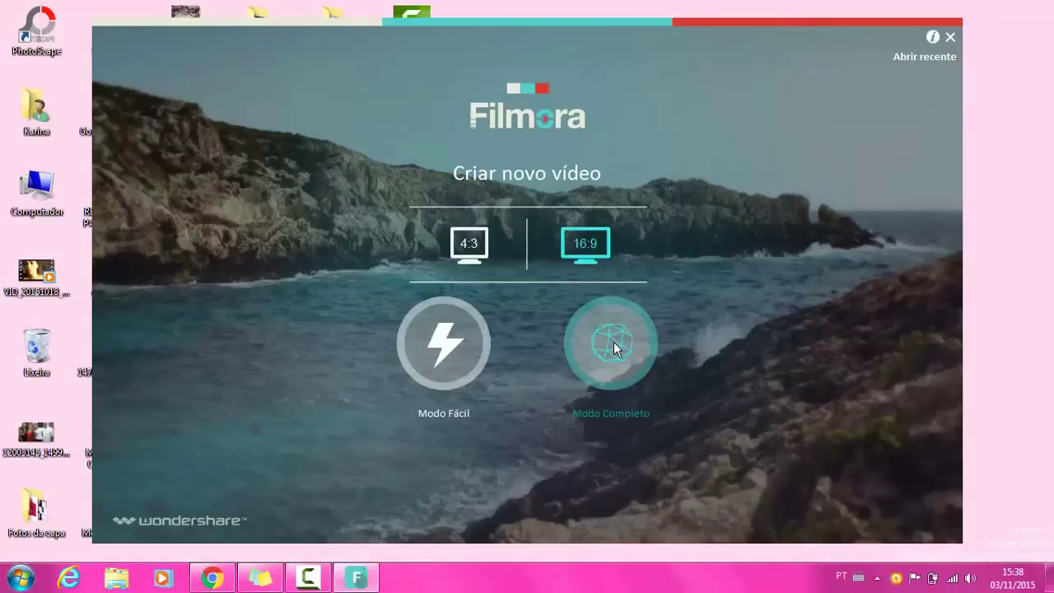
left_click(613, 341)
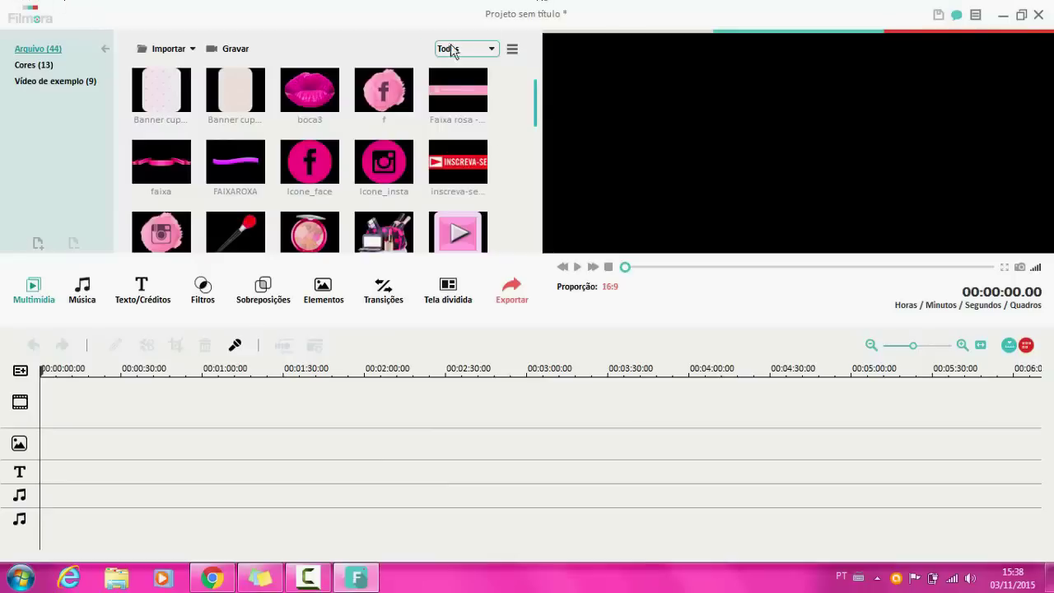
left_click_drag(537, 97, 527, 210)
left_click_drag(533, 30, 515, 272)
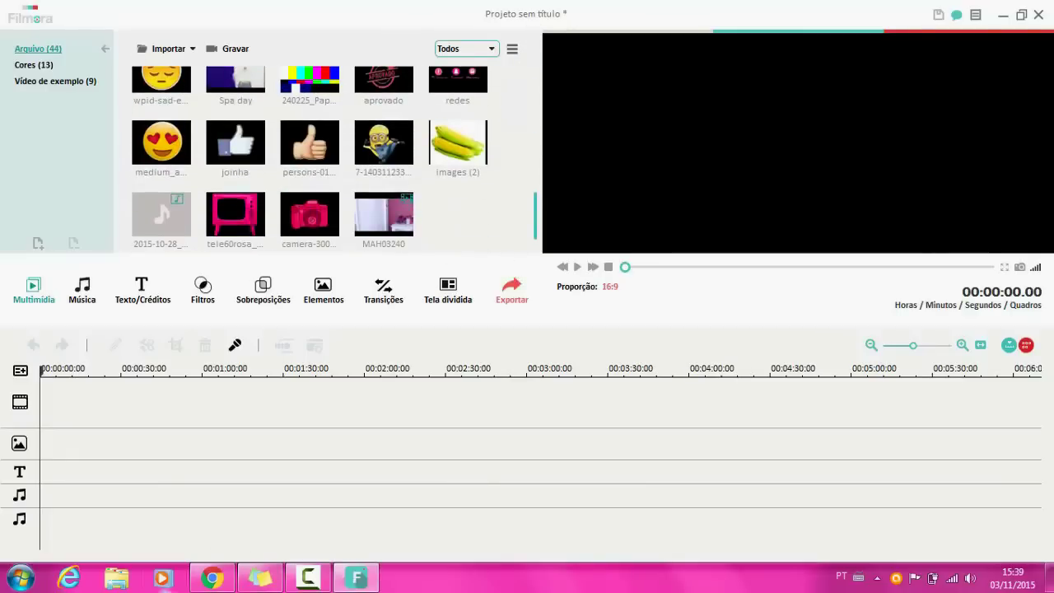
- Switch to Google Chrome and search Google Images for "fundos rosa"
mouse_move(213, 578)
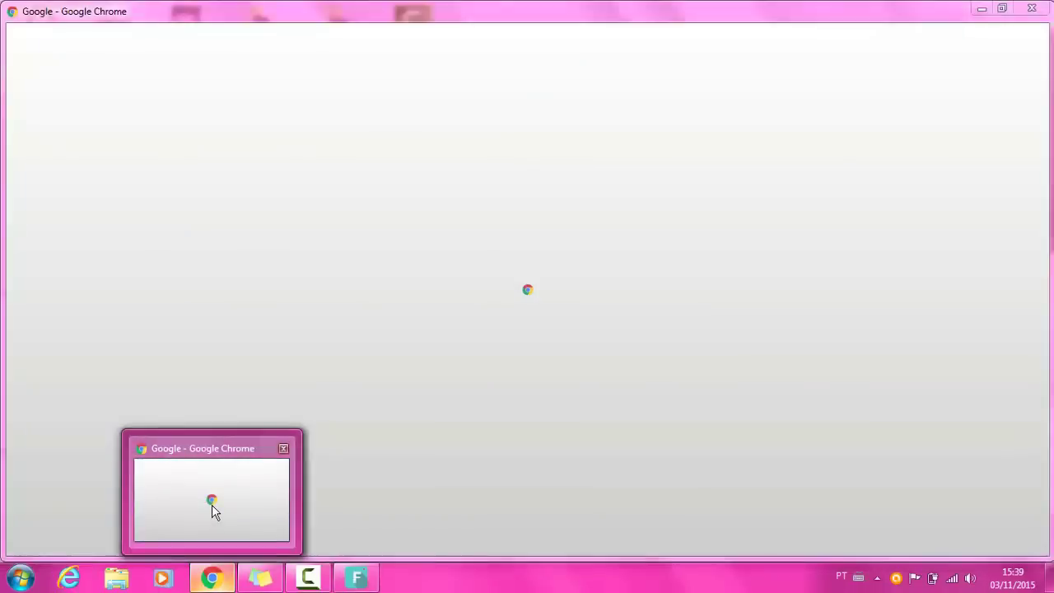
left_click(211, 510)
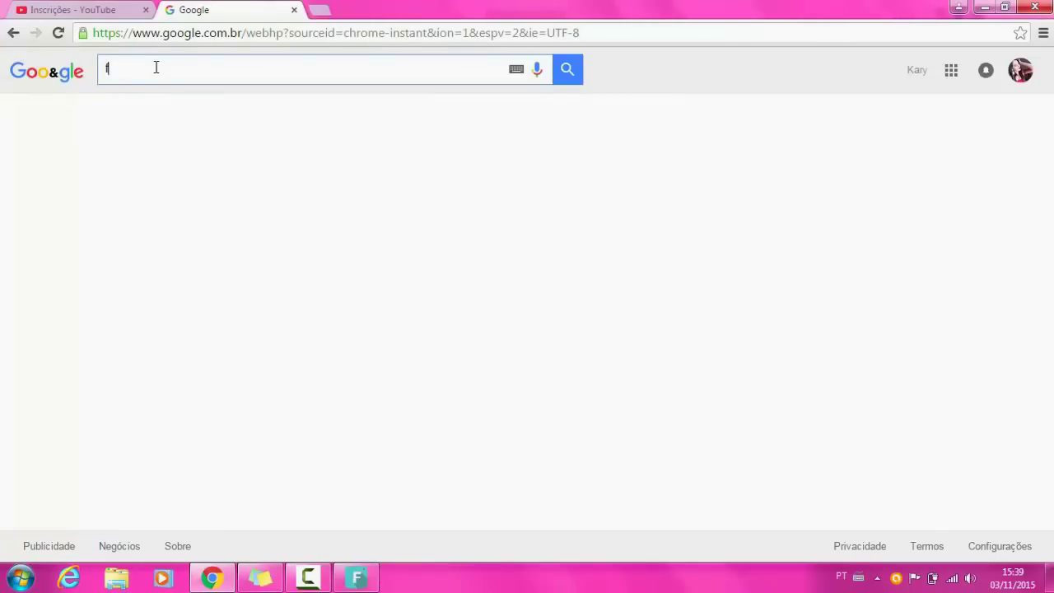
type("undos ro")
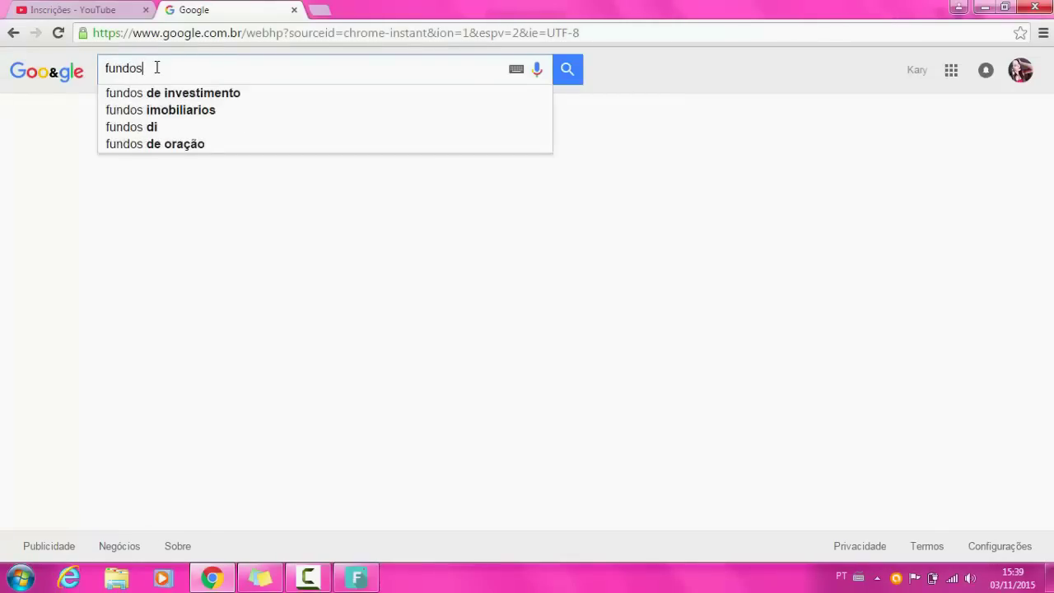
type("sa")
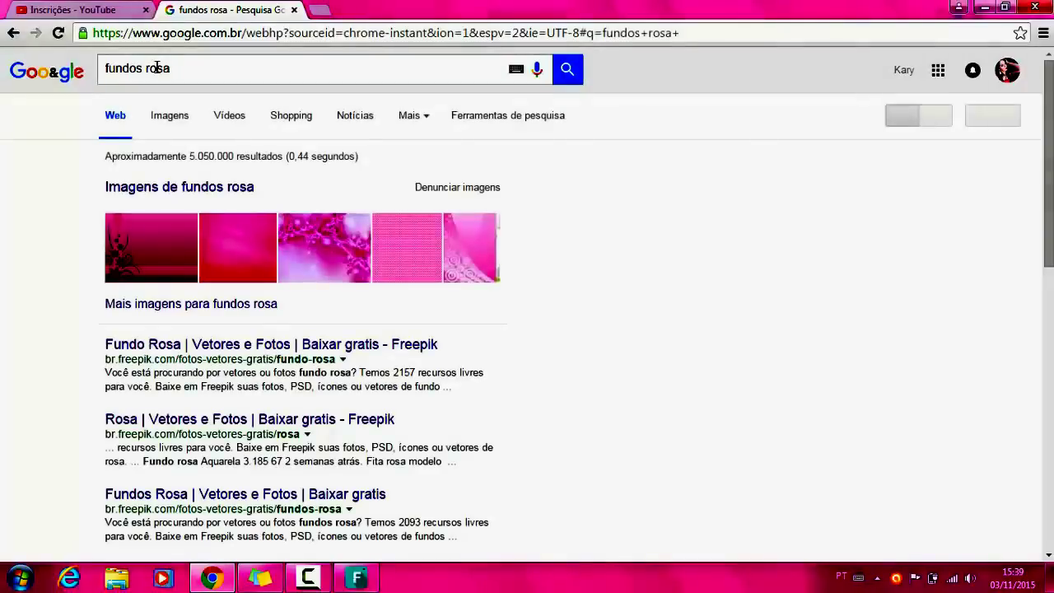
left_click(167, 125)
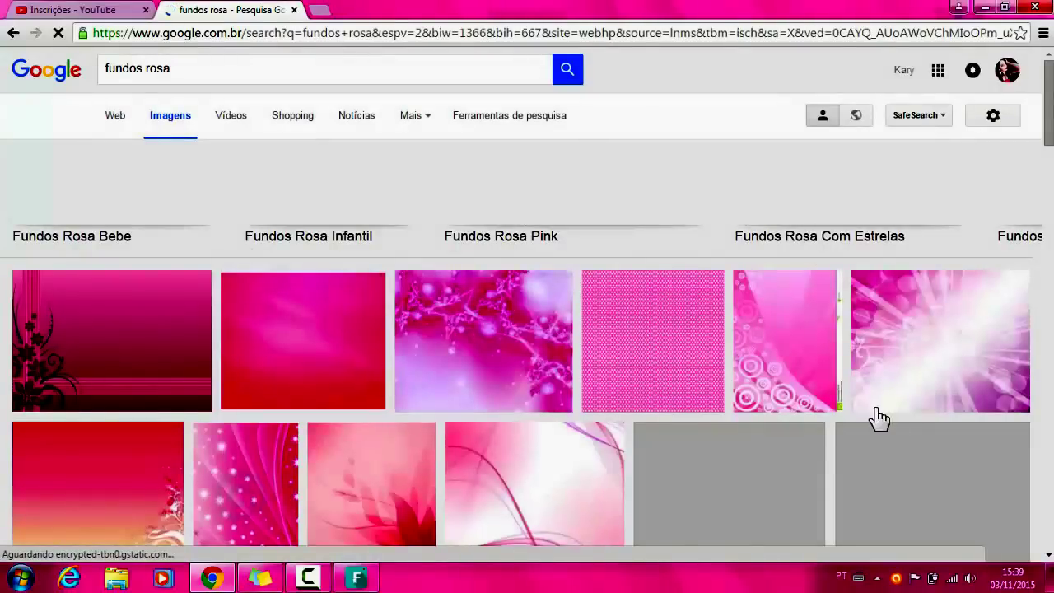
- Browse the pink background results and preview the pink damask pattern and several of its related images
left_click_drag(1050, 139, 1051, 159)
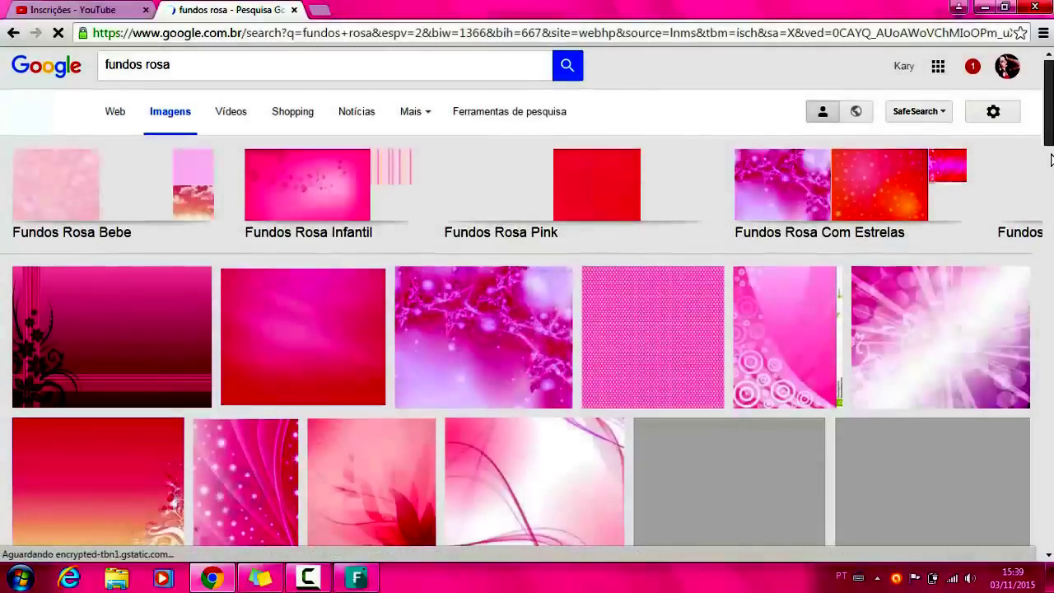
left_click(1050, 161)
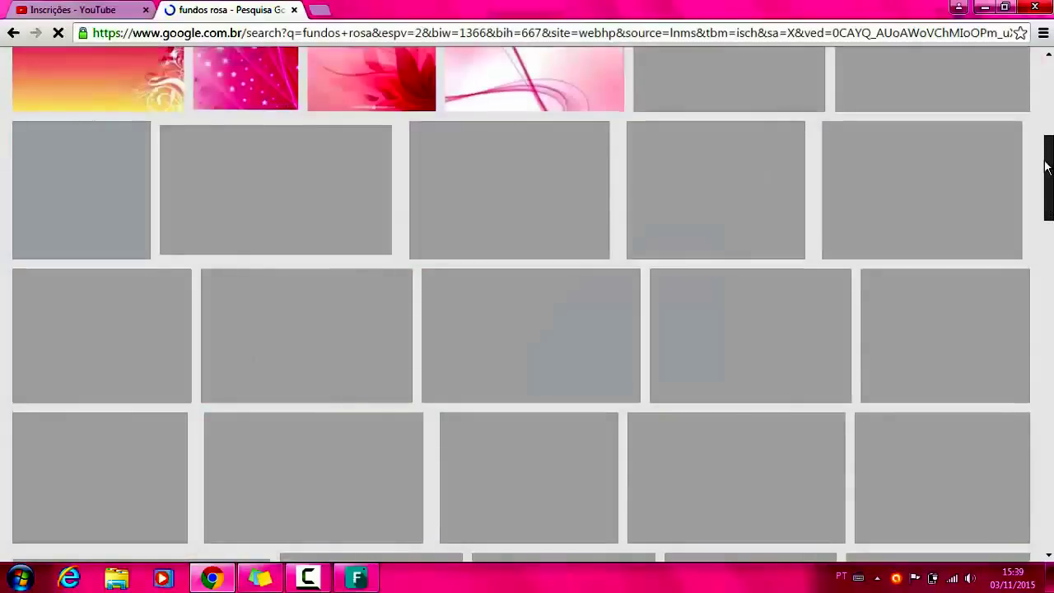
mouse_move(1046, 163)
left_mouse_down()
mouse_move(1051, 53)
mouse_move(1050, 190)
mouse_move(1050, 162)
left_mouse_up()
left_click(309, 333)
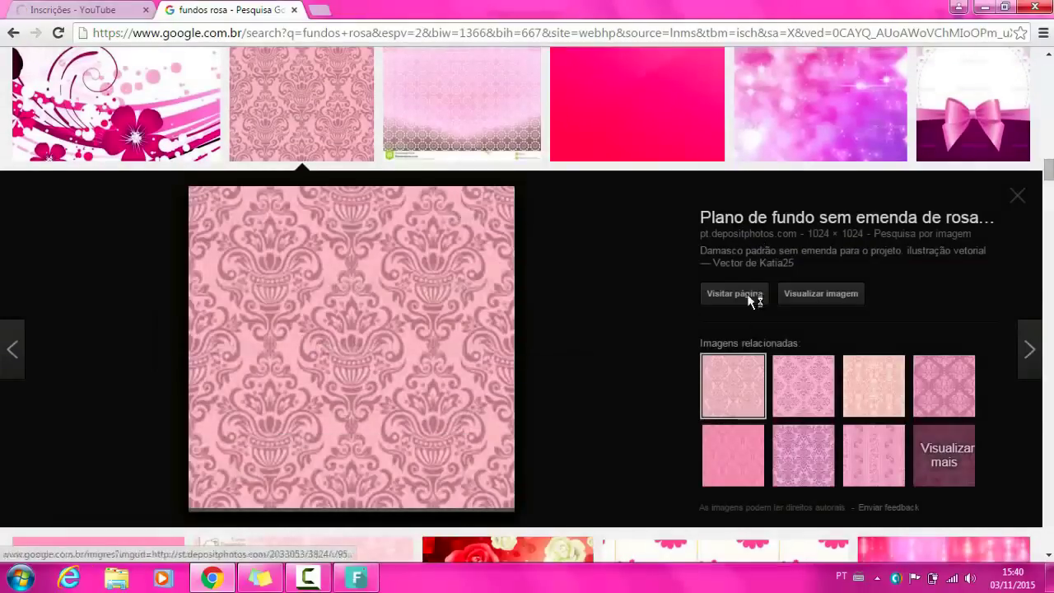
left_click(807, 402)
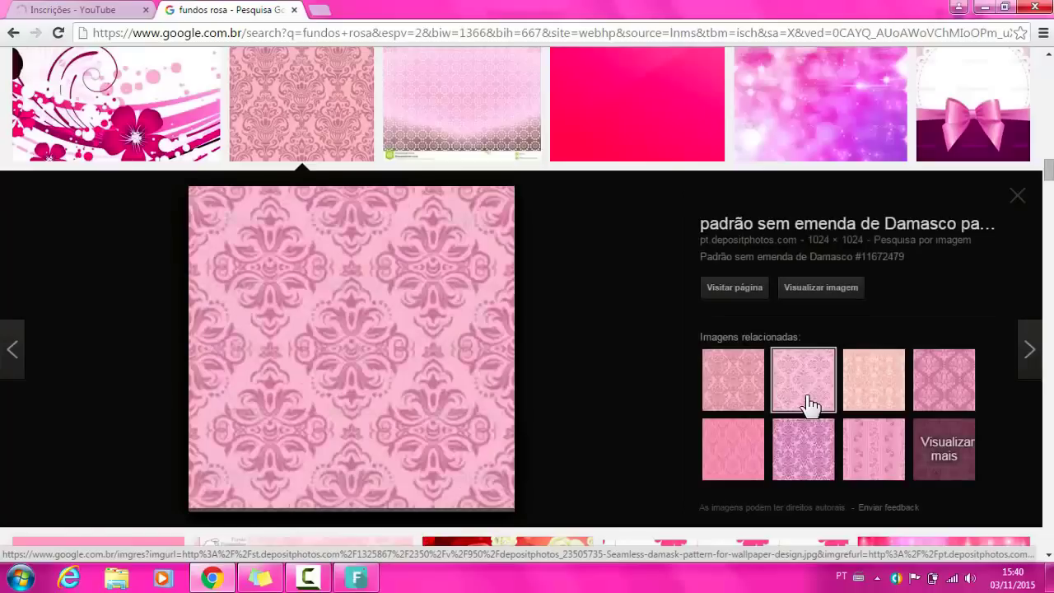
left_click(940, 381)
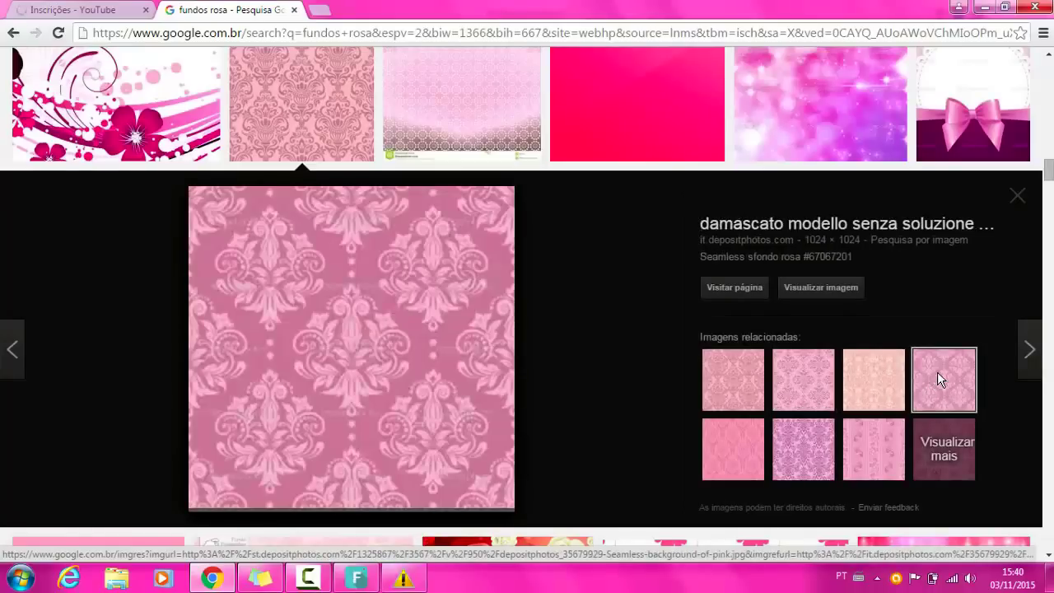
left_click(875, 453)
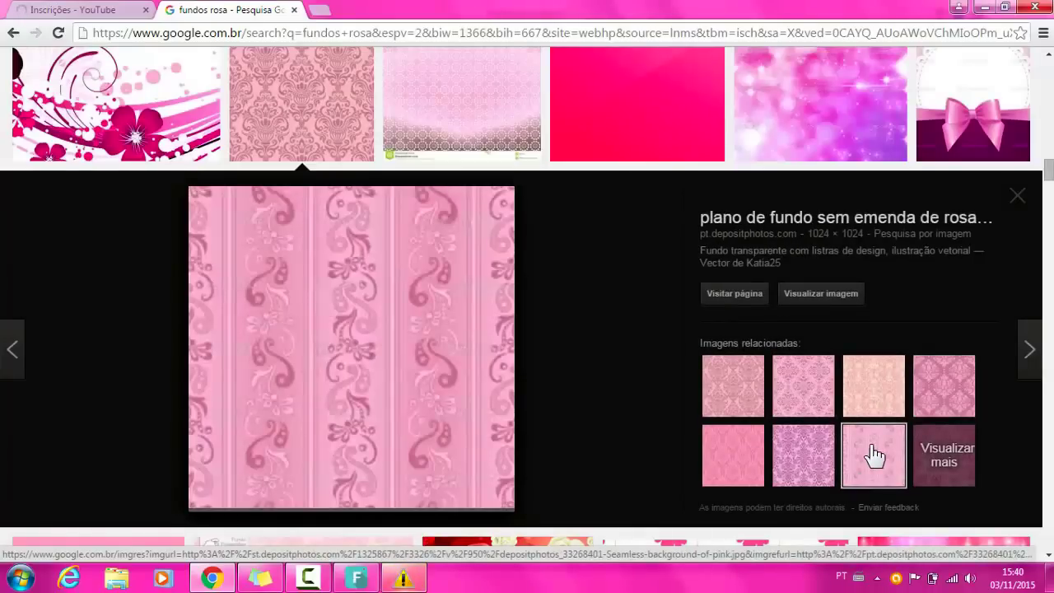
- Open the related image Papel de Parede Vintage Floral 31 and save it to the computer
left_click(748, 458)
right_click(272, 329)
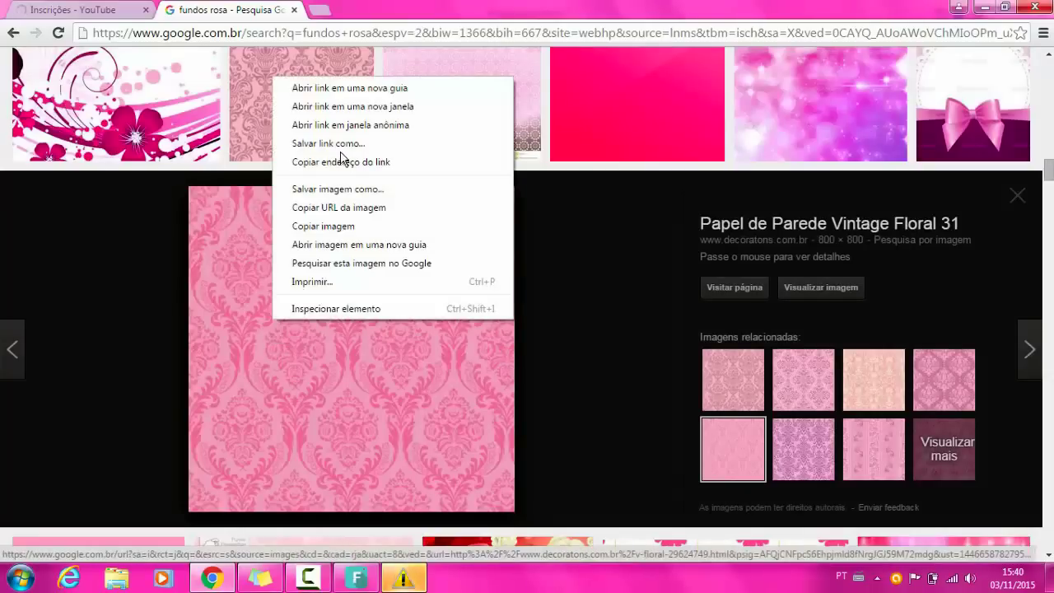
left_click(313, 191)
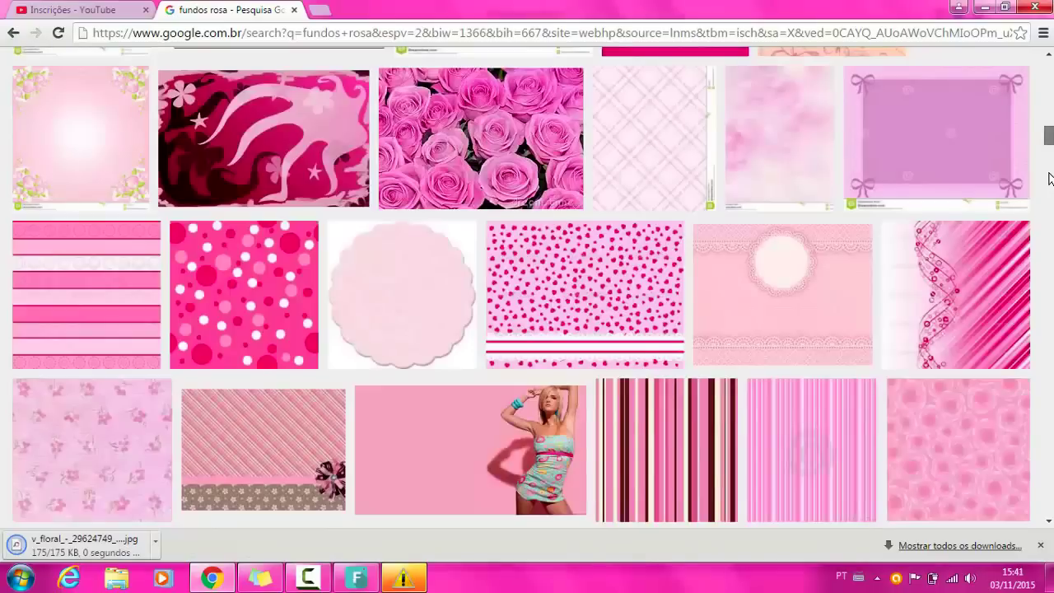
- Find the plain light-pink background from the Photofiltre Studio page in the image results and save it as fundorosa
scroll(1049, 134, "up", 2)
scroll(1049, 133, "up", 10)
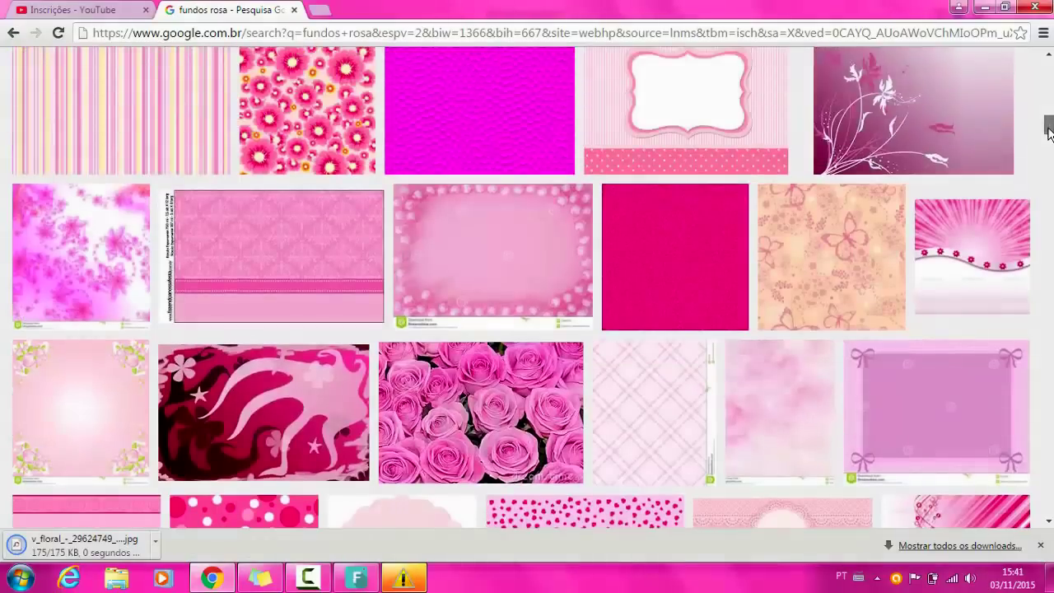
scroll(1048, 133, "down", 2)
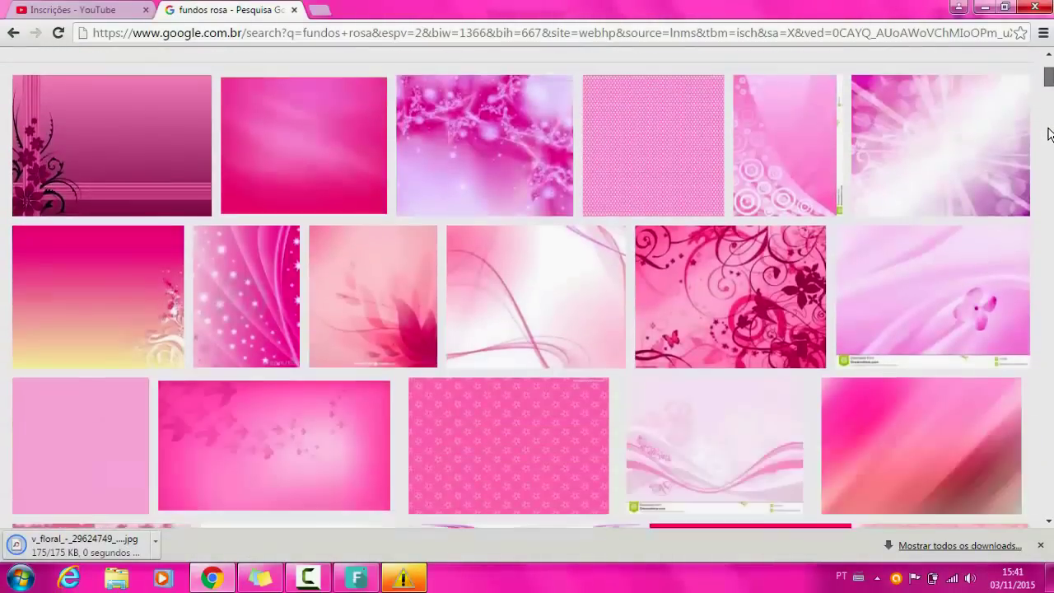
scroll(1048, 133, "up", 1)
scroll(1049, 133, "down", 5)
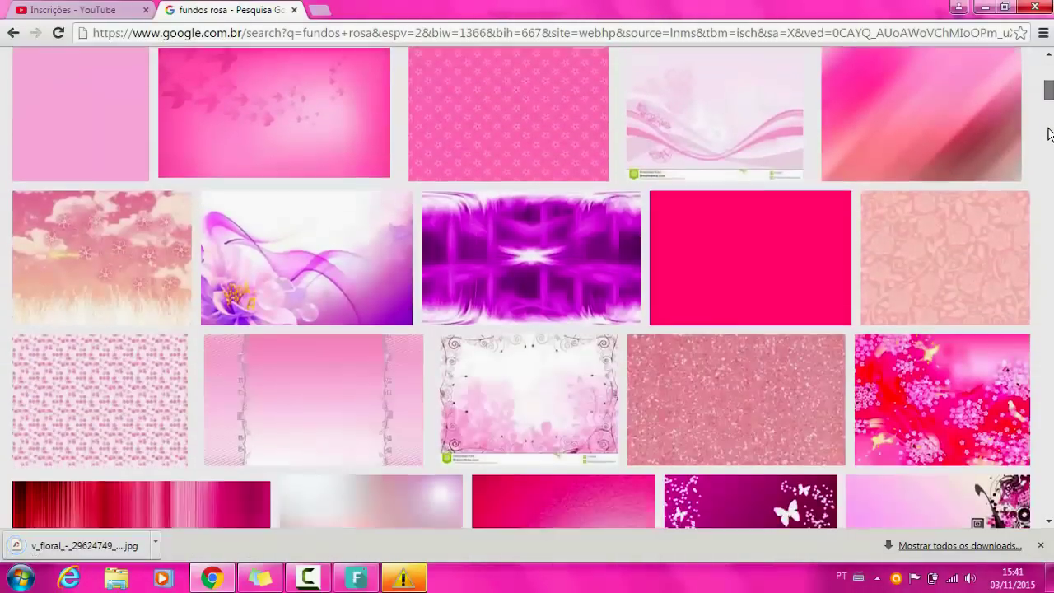
scroll(1048, 134, "down", 1)
left_click(81, 107)
right_click(352, 329)
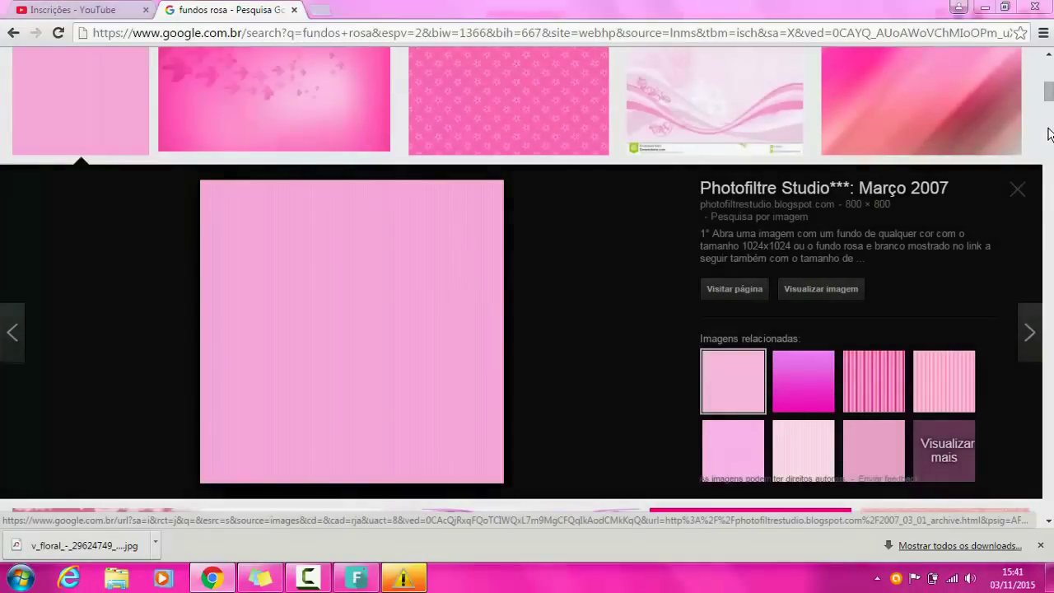
key("Return")
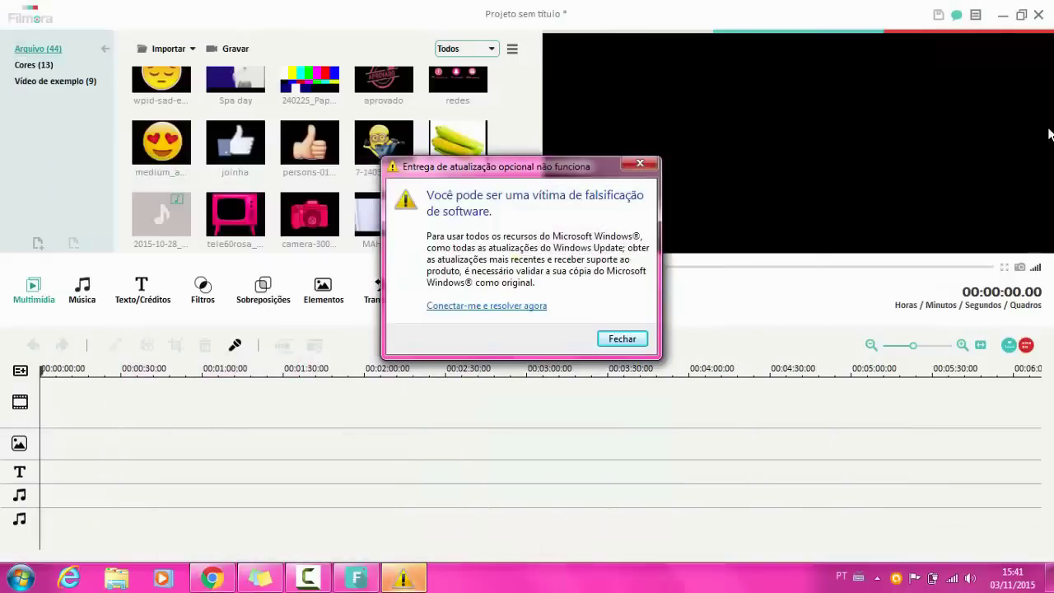
- In Filmora, close the Windows warning, import fundorosa and the v_floral image from the Fotos da capa folder, and place v_floral on the video track
key("Return")
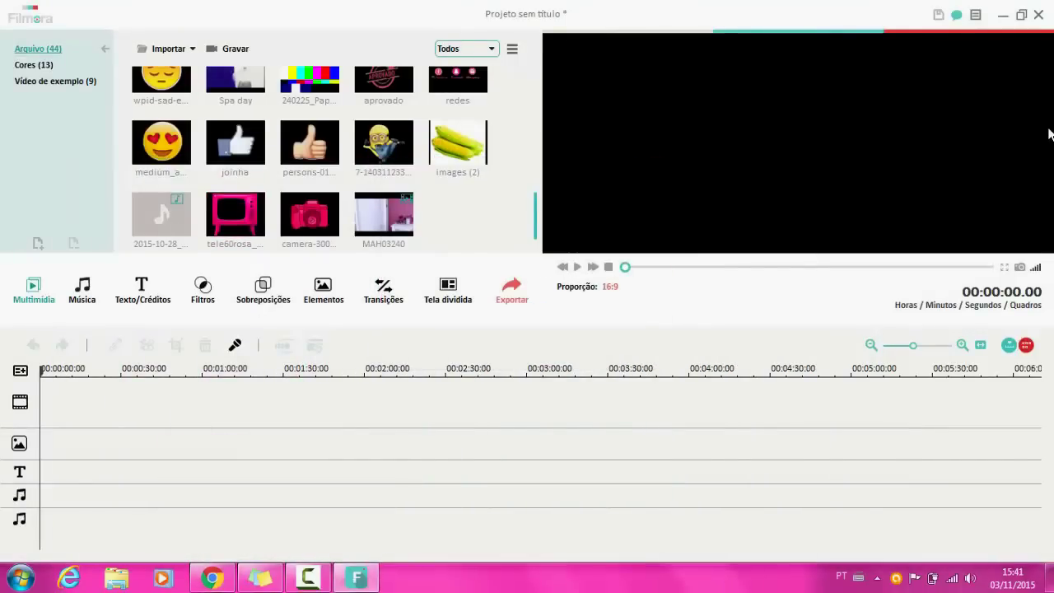
key("ctrl+i")
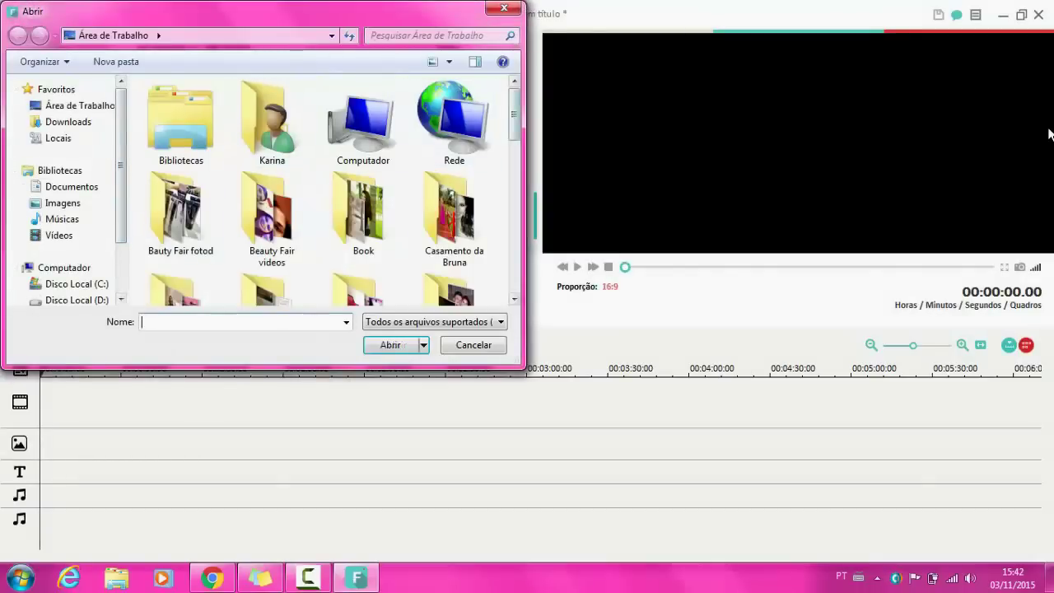
left_click_drag(515, 115, 515, 148)
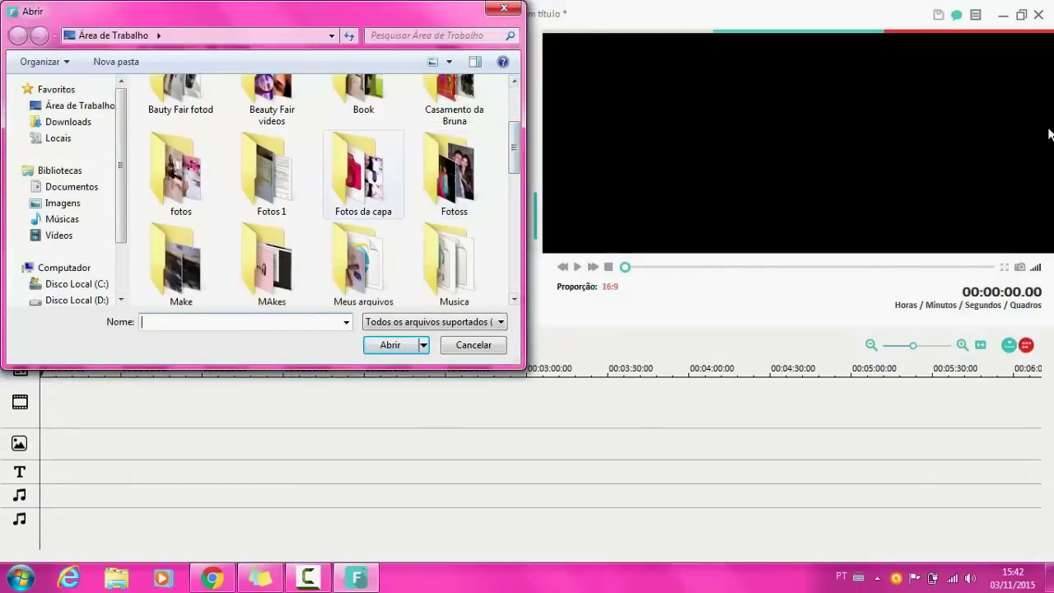
double_click(363, 175)
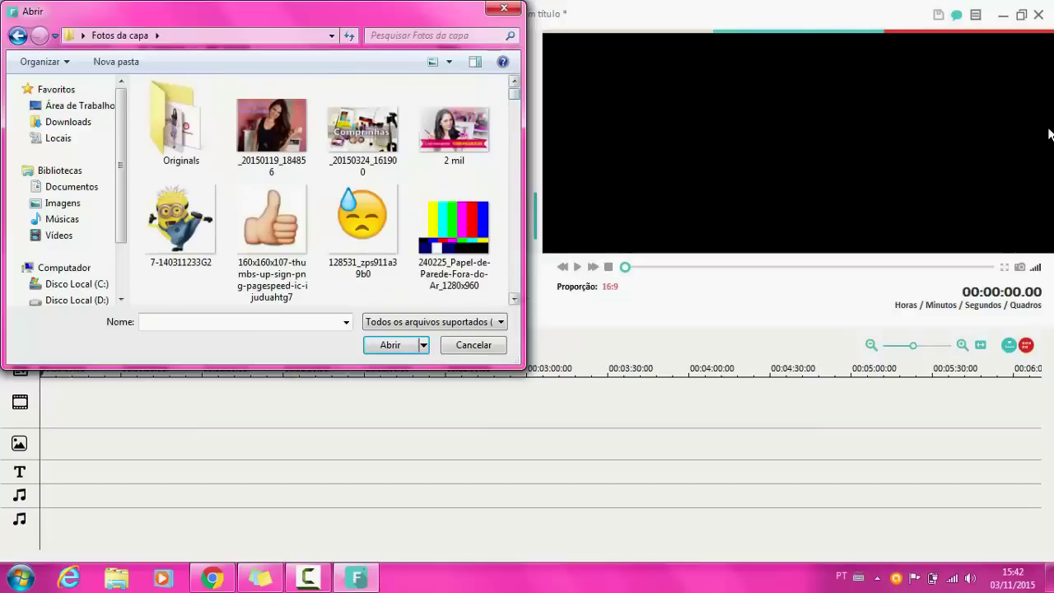
scroll(1050, 135, "down", 5)
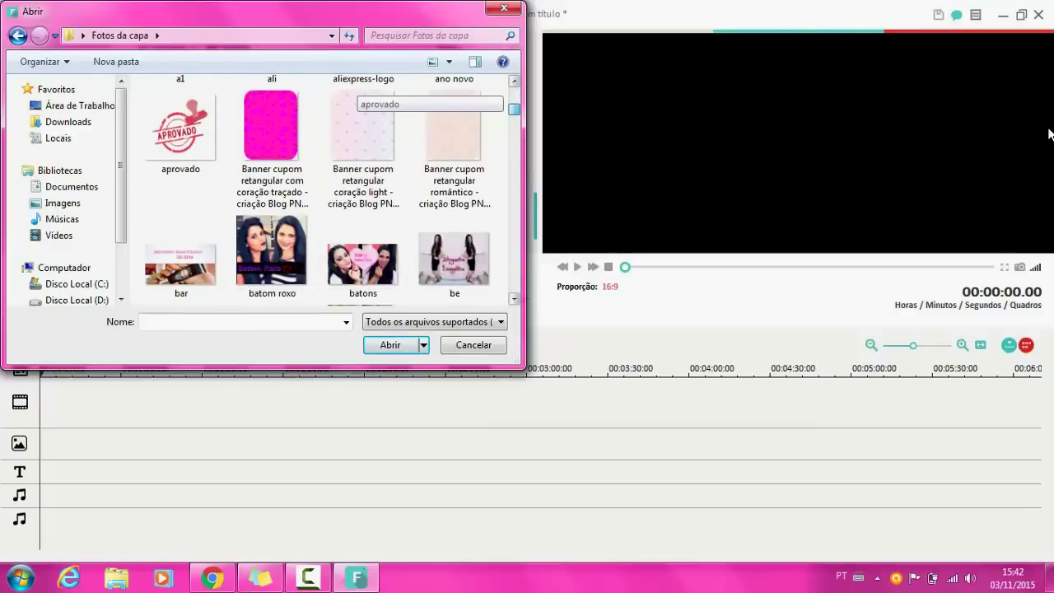
scroll(1050, 134, "down", 1)
scroll(1050, 134, "down", 10)
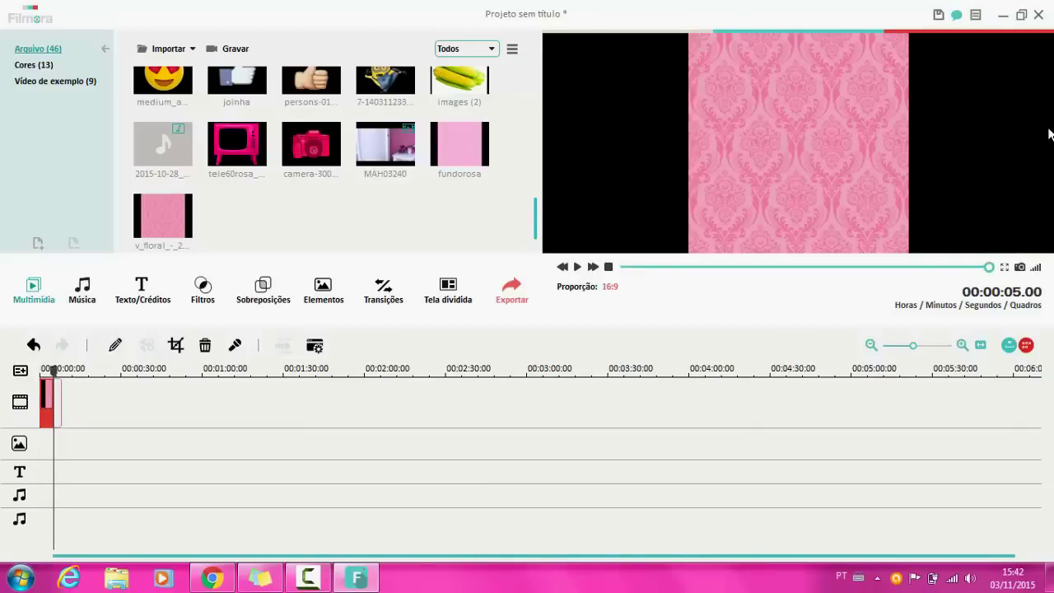
- Extend the damask background clip to about 9 seconds and manually crop it to a full-width horizontal band near the image's middle
left_click_drag(61, 403, 65, 403)
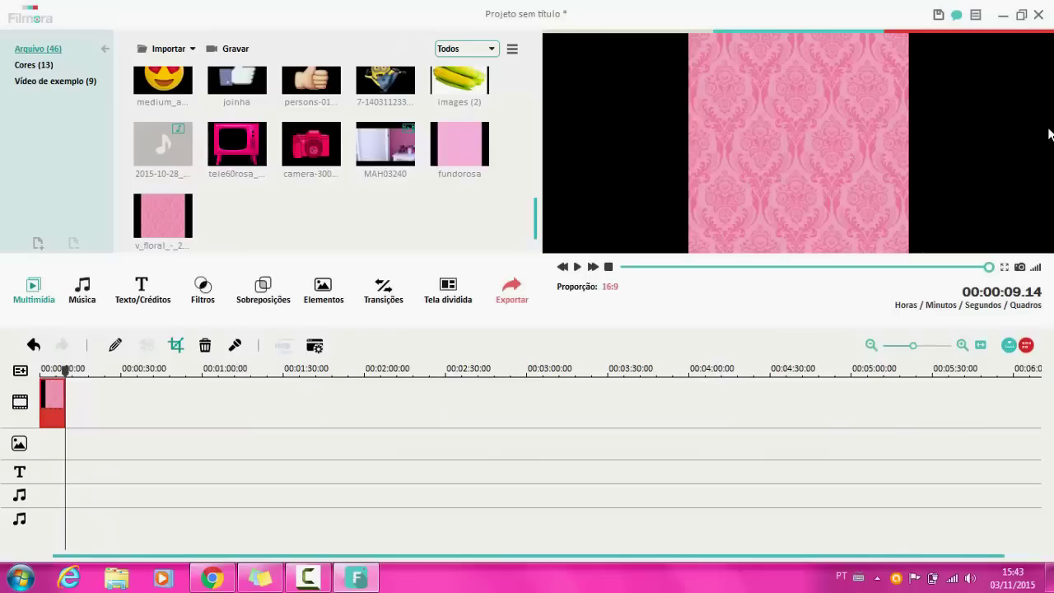
key("alt+c")
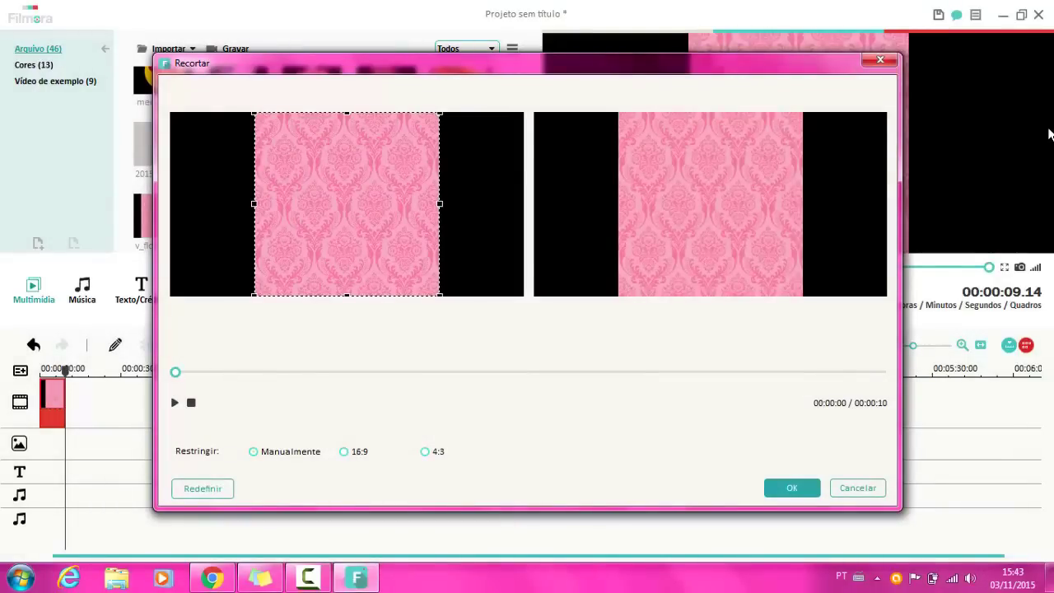
left_click_drag(347, 113, 347, 196)
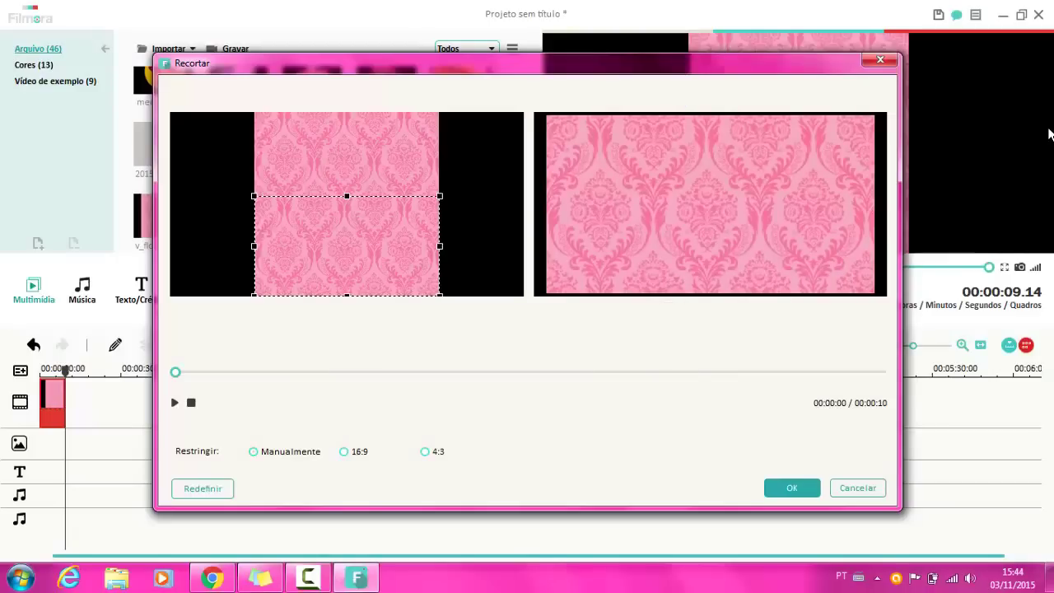
left_click_drag(346, 196, 346, 190)
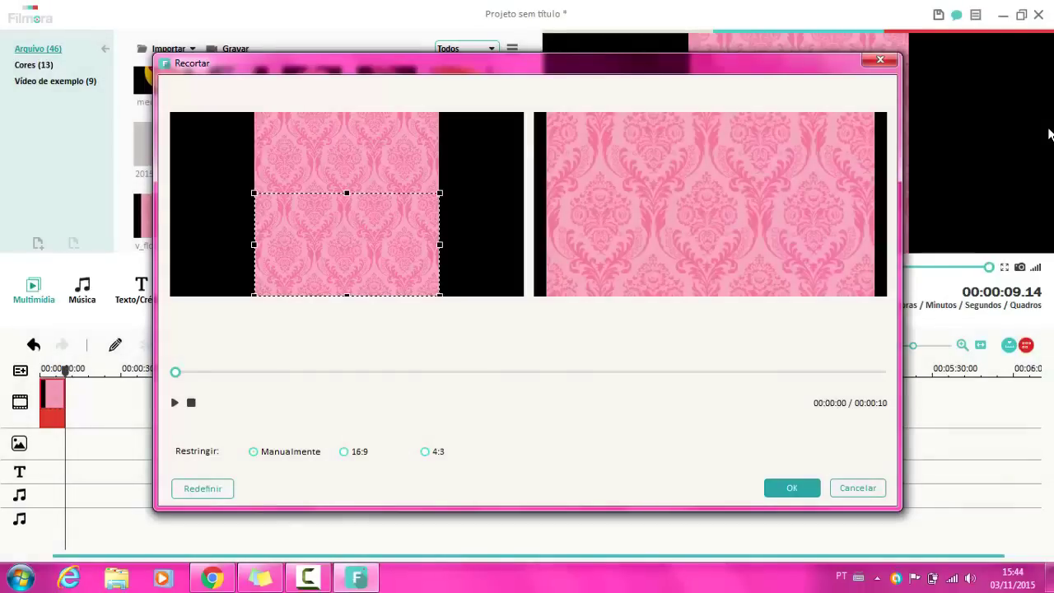
left_click_drag(346, 244, 347, 211)
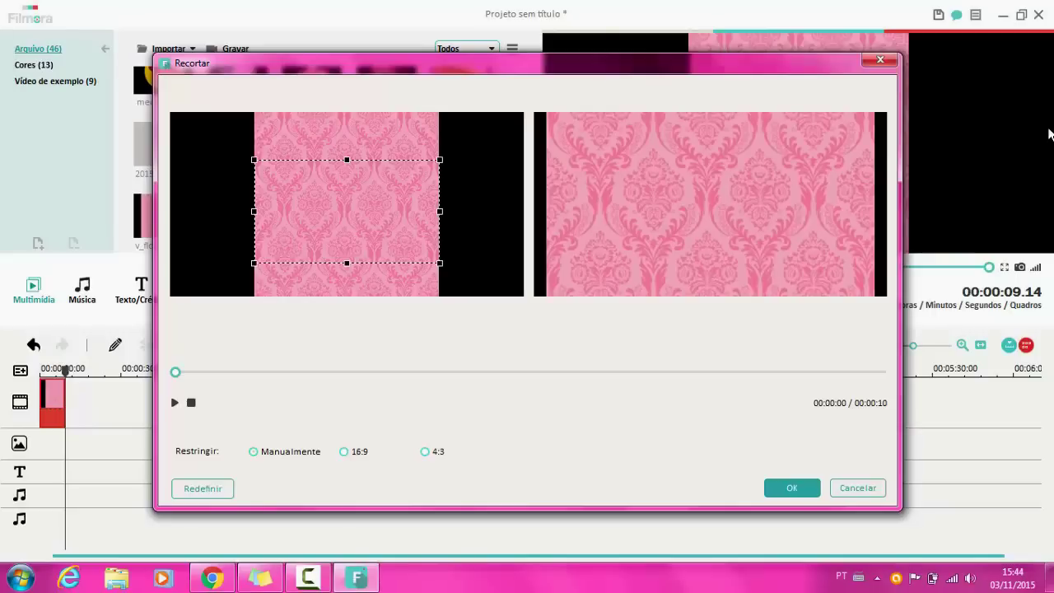
key("Return")
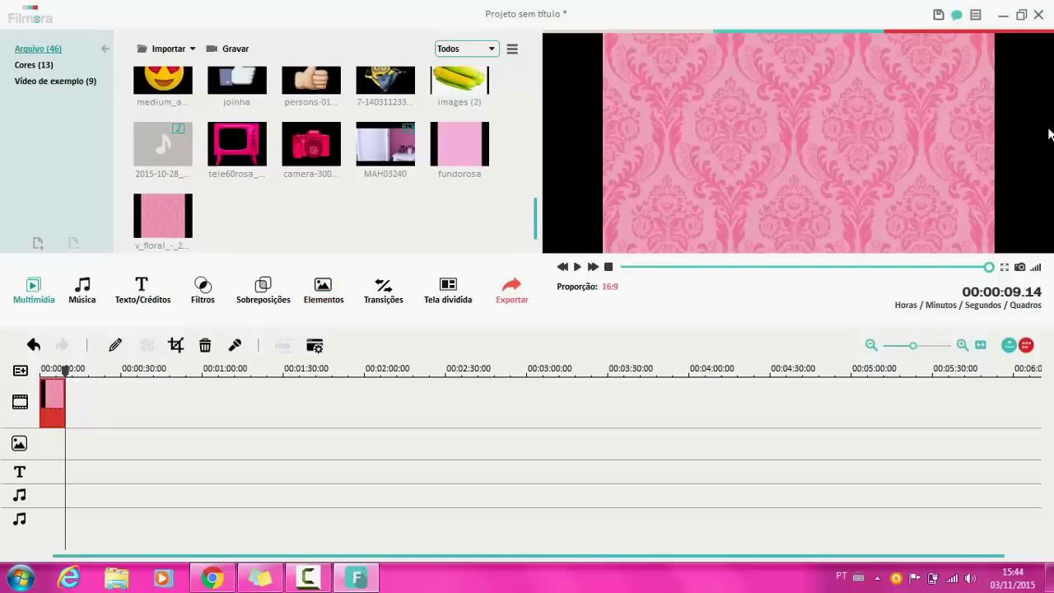
- Overlay the tele60rosa television image on the first picture track for the background's full length, with the Fade motion effect
left_click(232, 149)
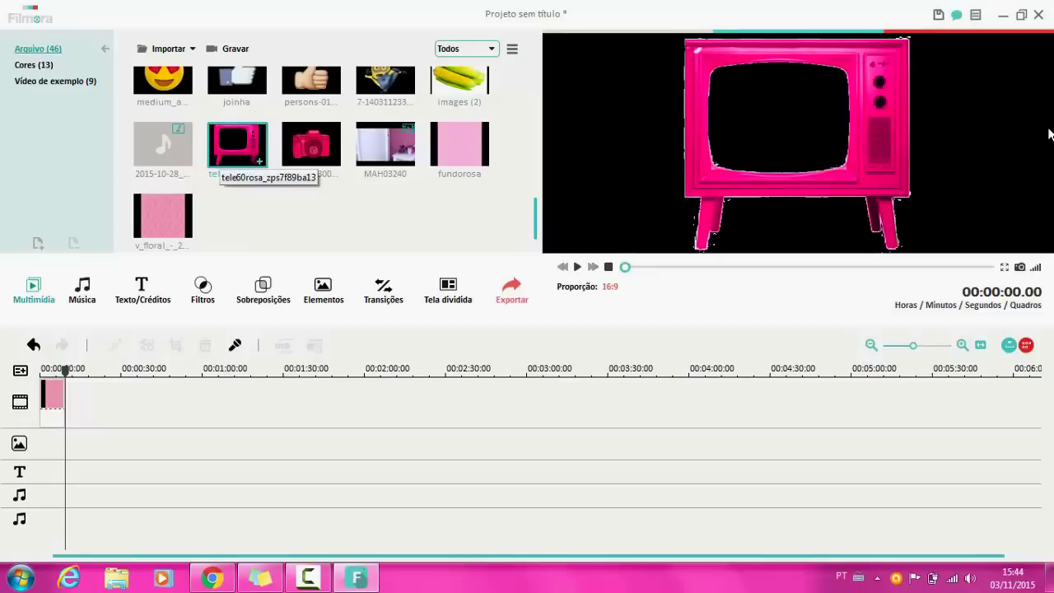
left_click_drag(236, 147, 57, 443)
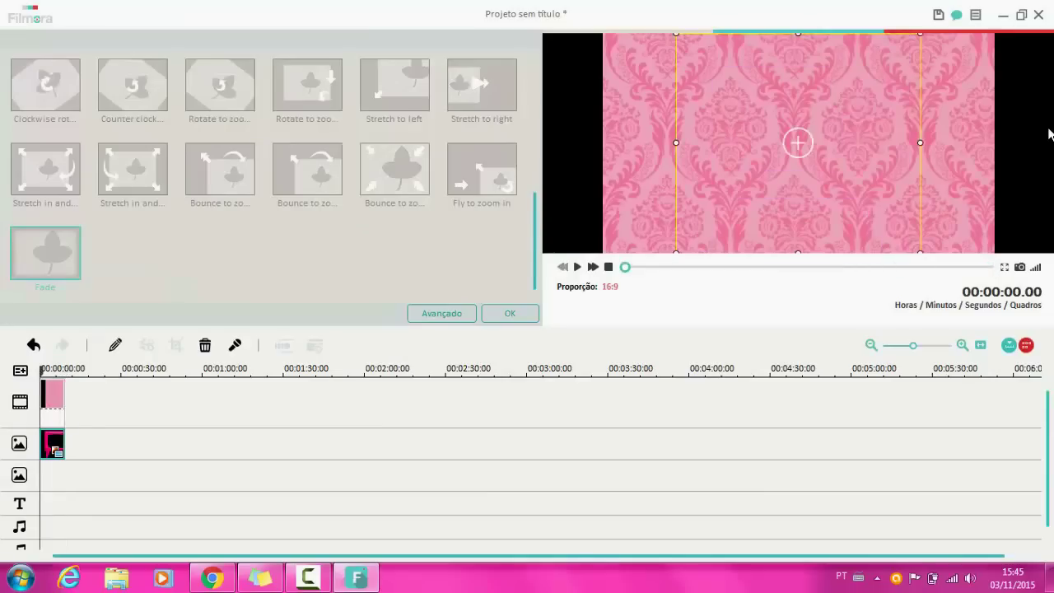
left_click(577, 267)
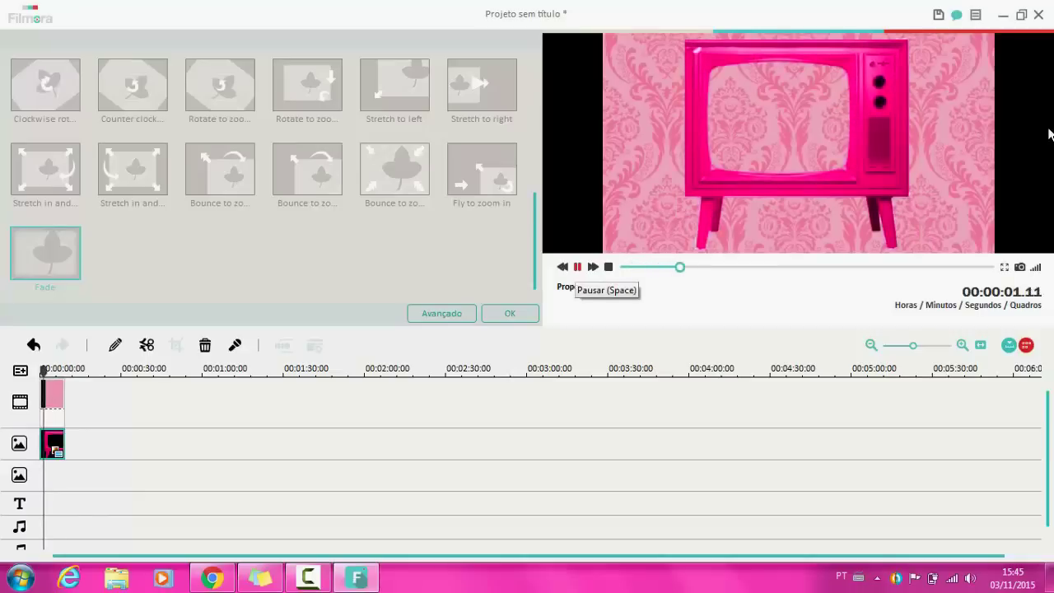
key("space")
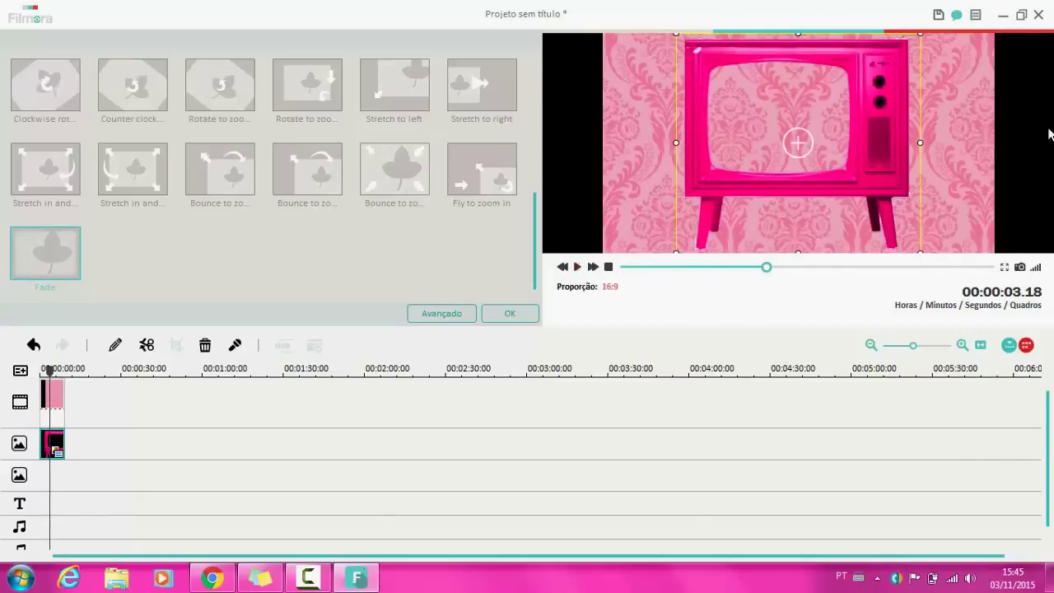
left_click(510, 313)
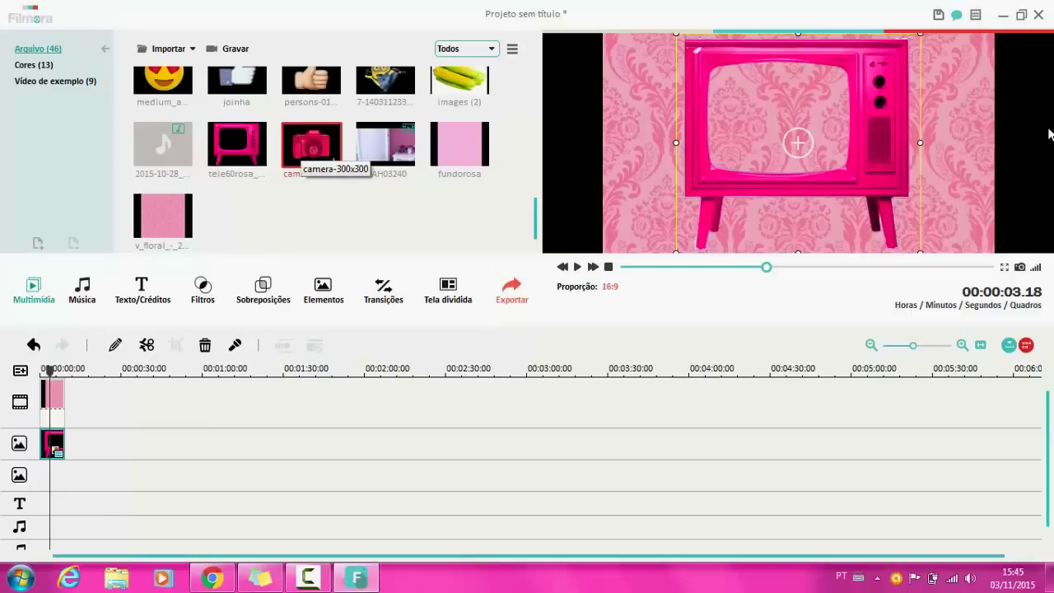
- Place the camera-300x300 image at the start of the second picture track, followed directly by the pink Media play image
left_click_drag(311, 144, 45, 475)
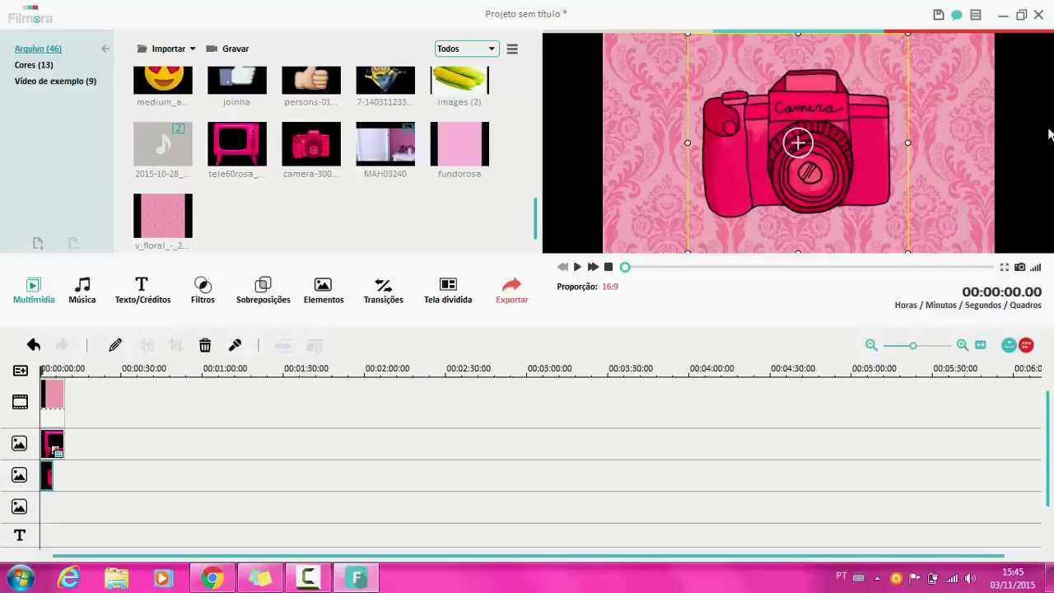
scroll(1050, 135, "up", 8)
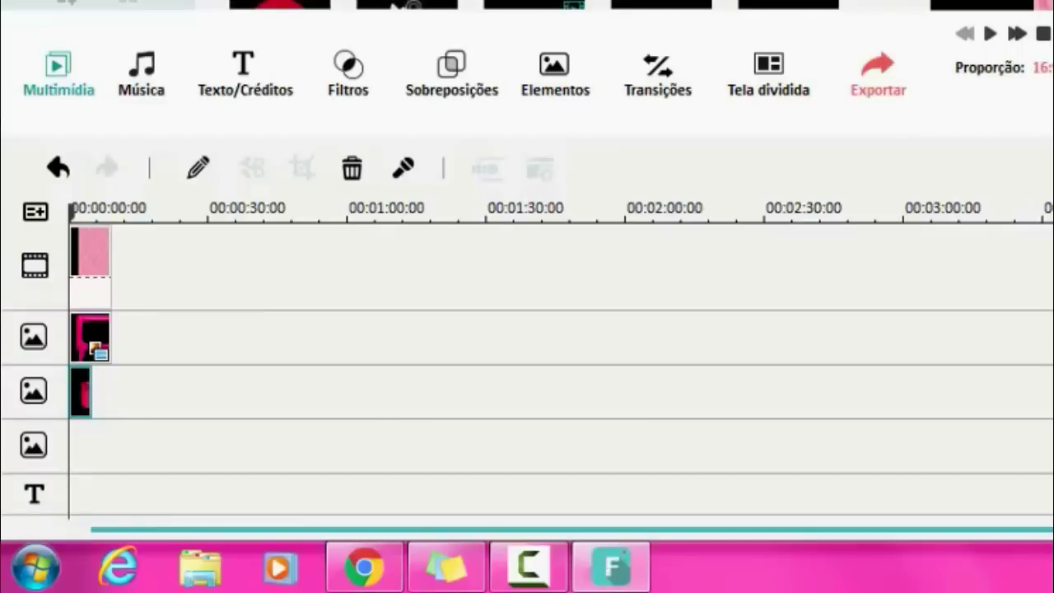
left_click_drag(661, 4, 101, 392)
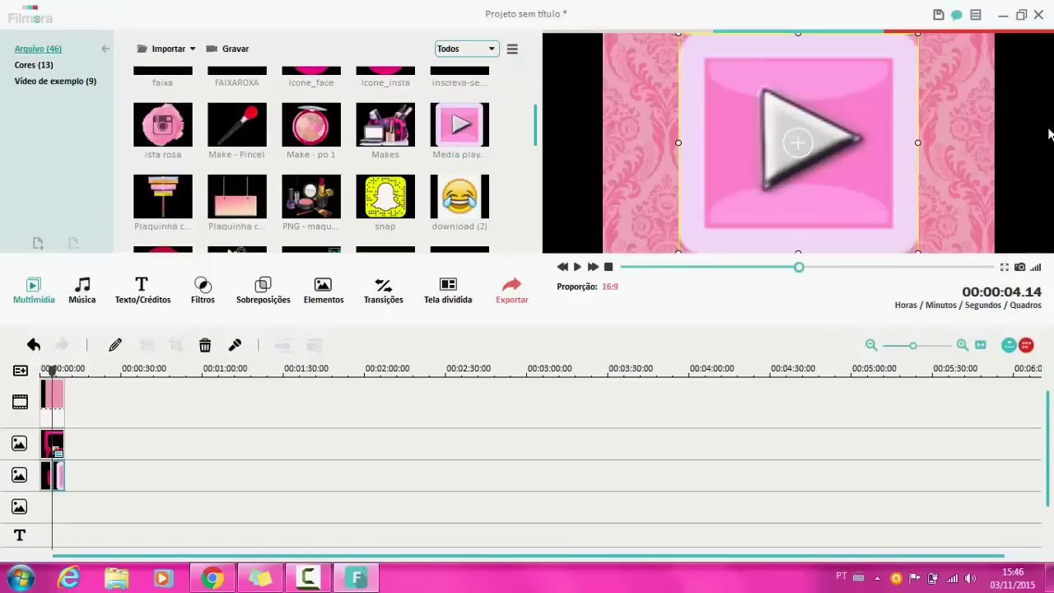
- Shrink the camera image to fit inside the television screen and apply the second Stretch in motion effect to it
left_click(46, 477)
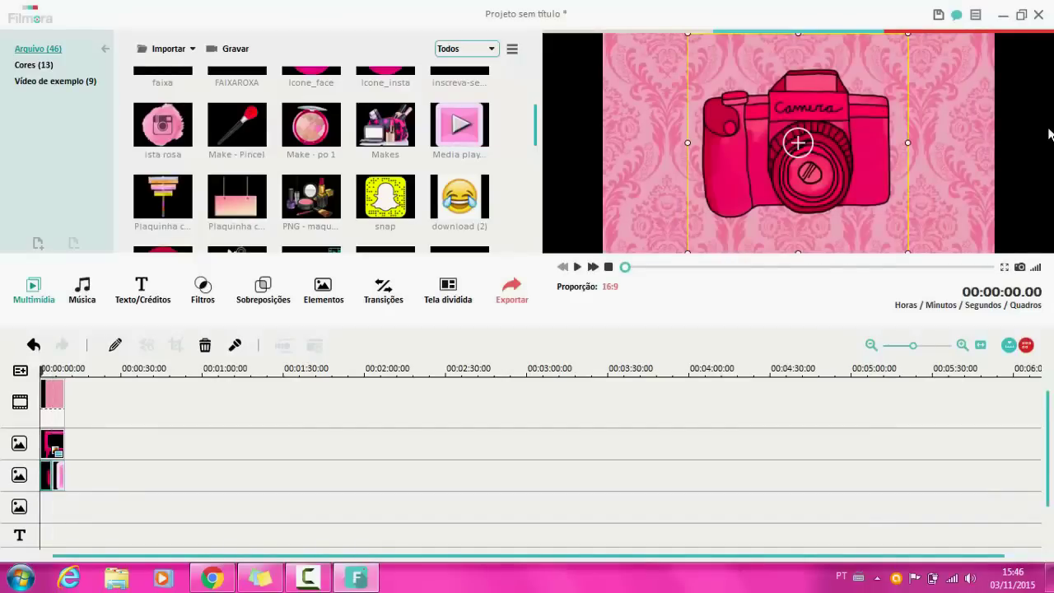
key("space")
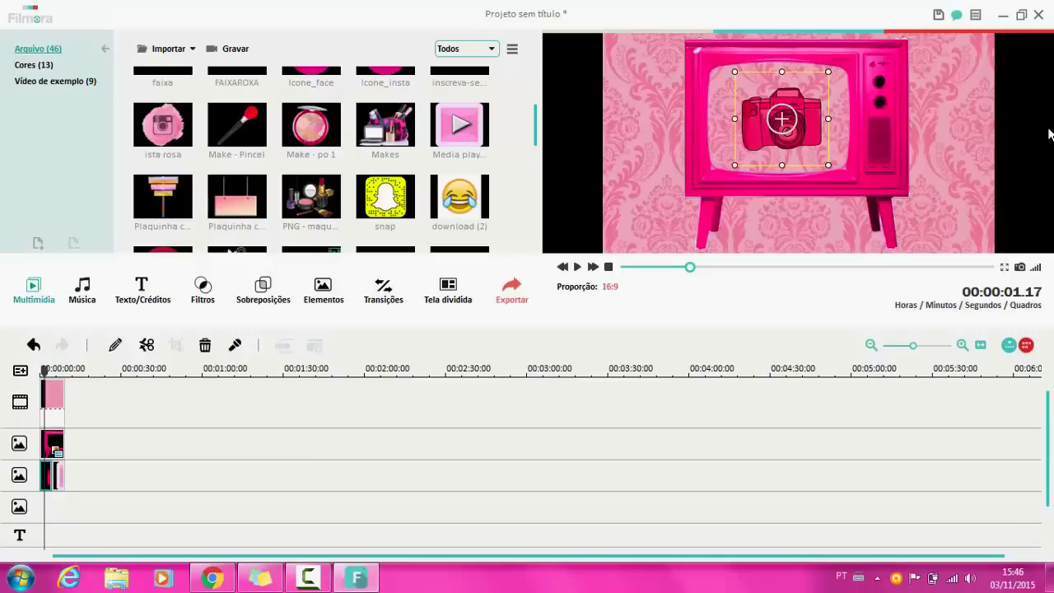
key("alt+e")
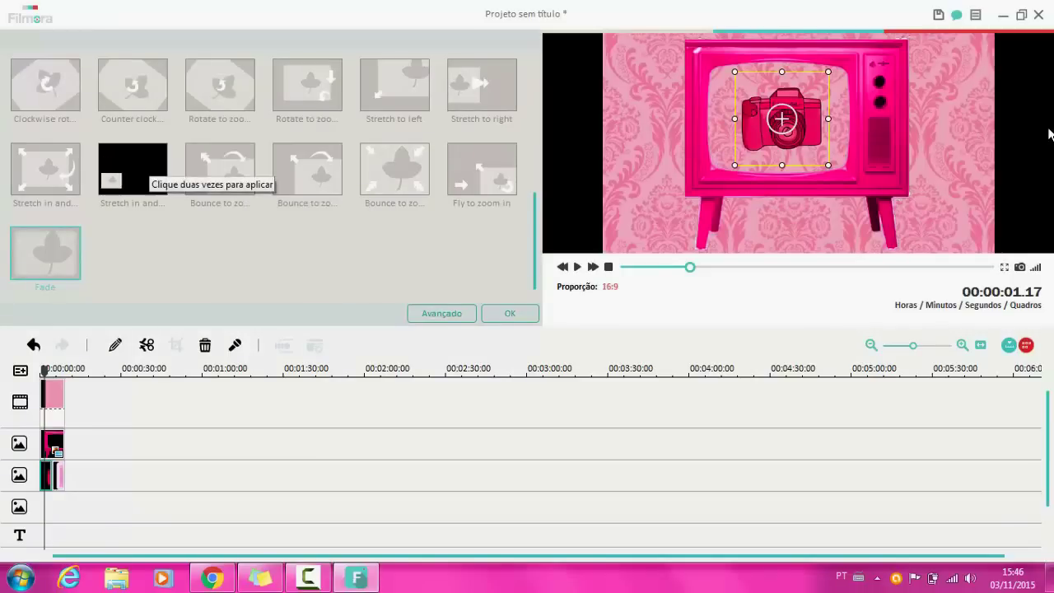
double_click(146, 164)
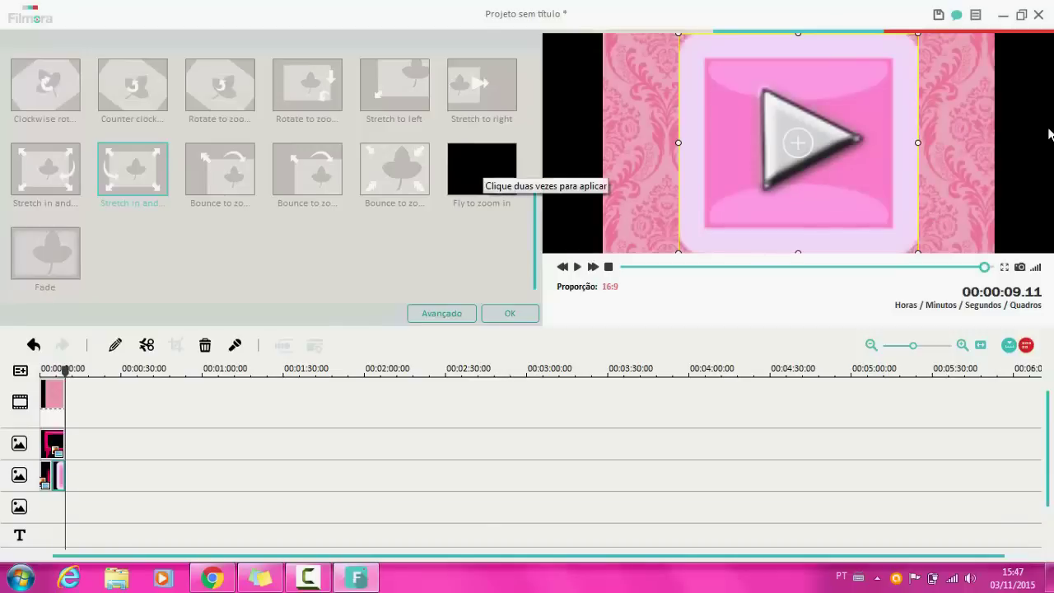
- Apply the Fly to zoom in motion effect to the pink play-button image
double_click(482, 173)
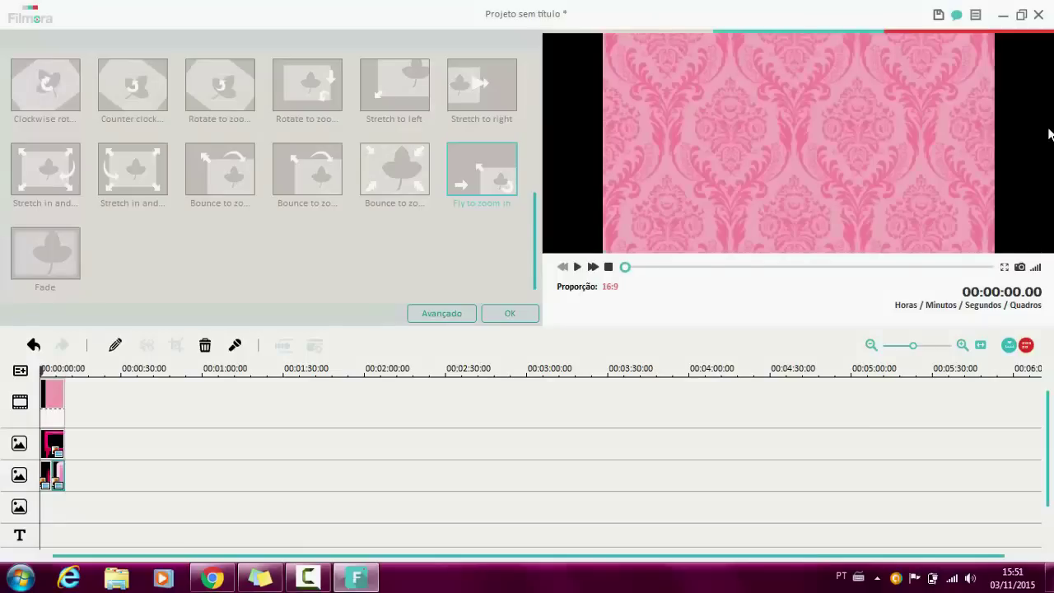
left_click(510, 313)
- Add the Hand Sketch THE END title with the heart frame at the start of the text track
left_click(142, 290)
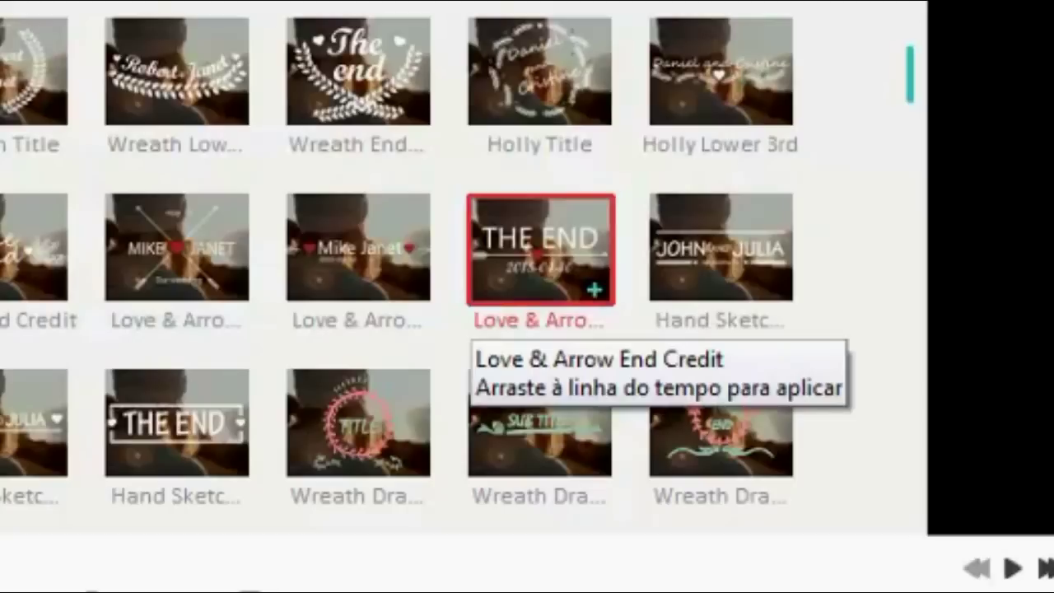
left_click(171, 426)
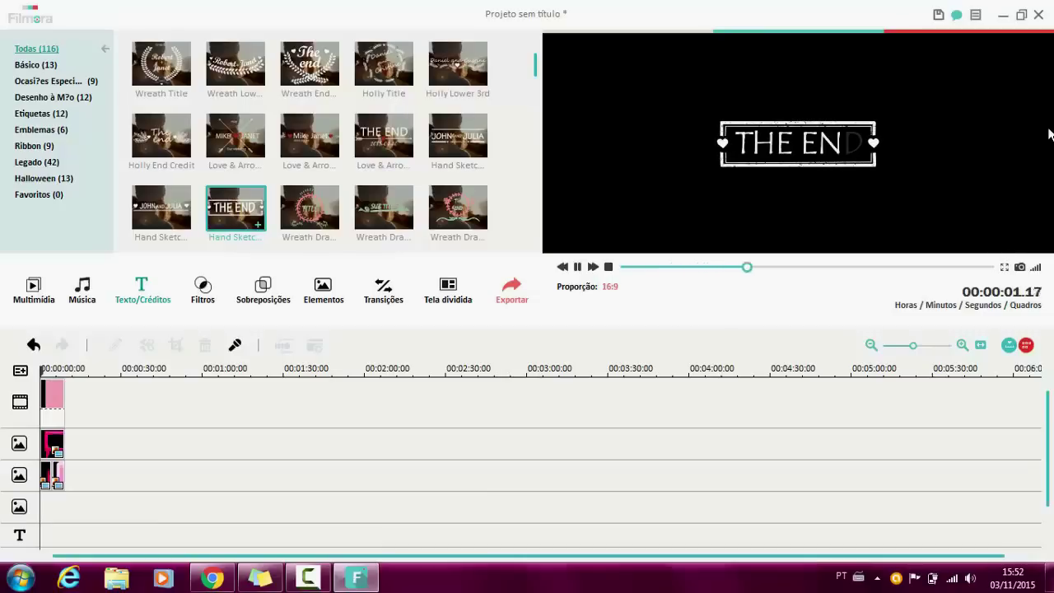
left_click_drag(239, 209, 85, 535)
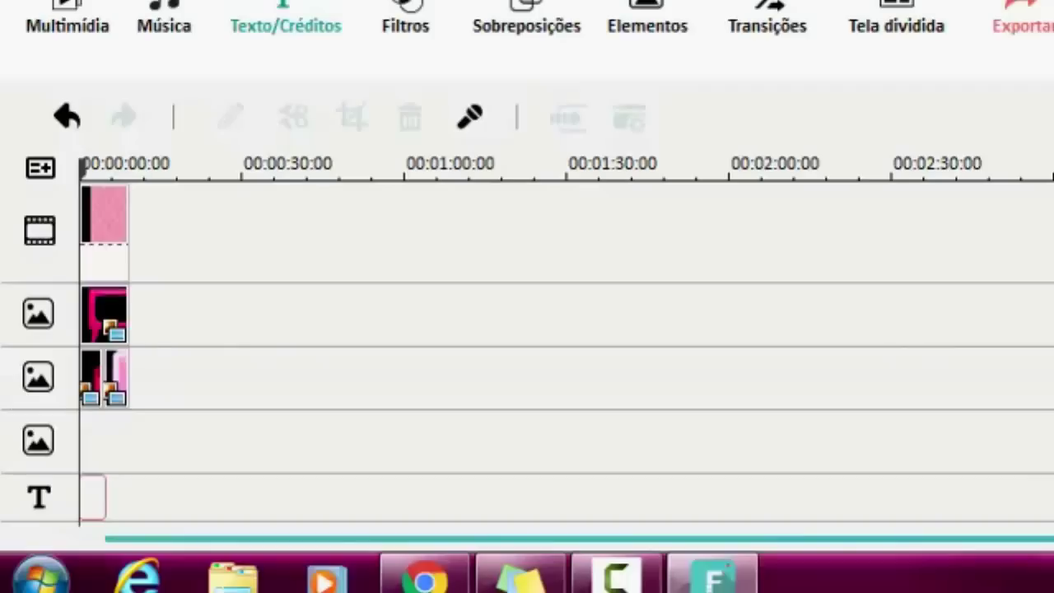
- Edit the title: move the THE END text aside, then shrink the heart frame and position it between the television's legs
double_click(93, 497)
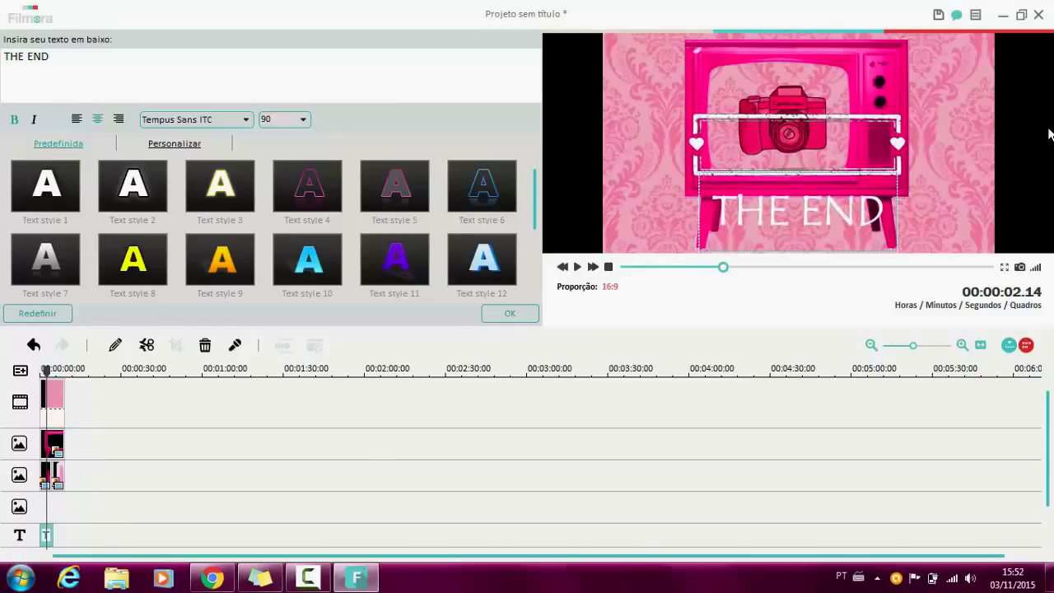
left_click(799, 143)
left_click_drag(799, 143, 799, 217)
key("Right")
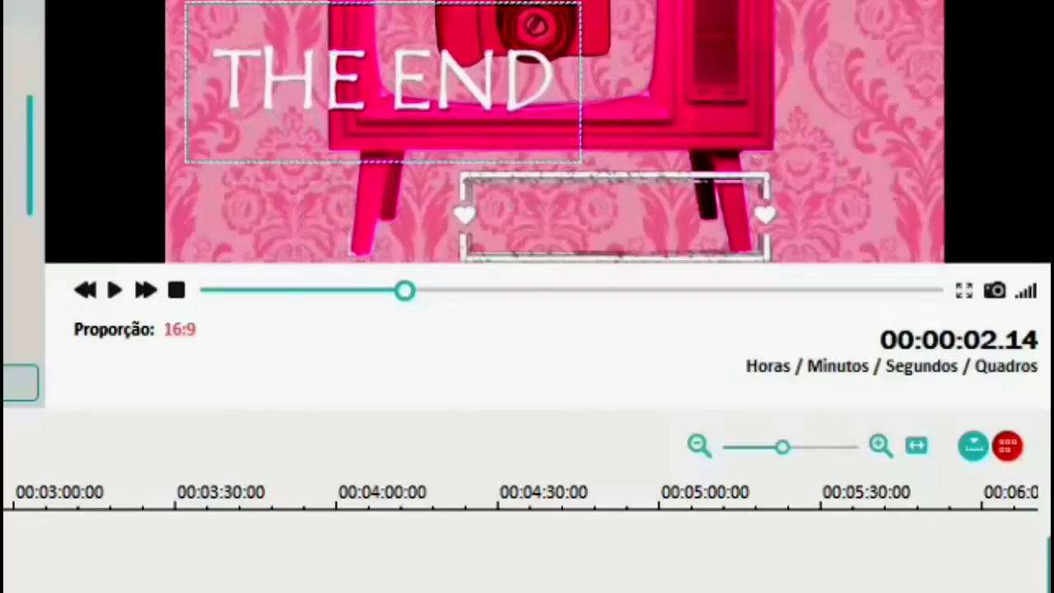
left_click(616, 216)
left_click_drag(616, 216, 560, 204)
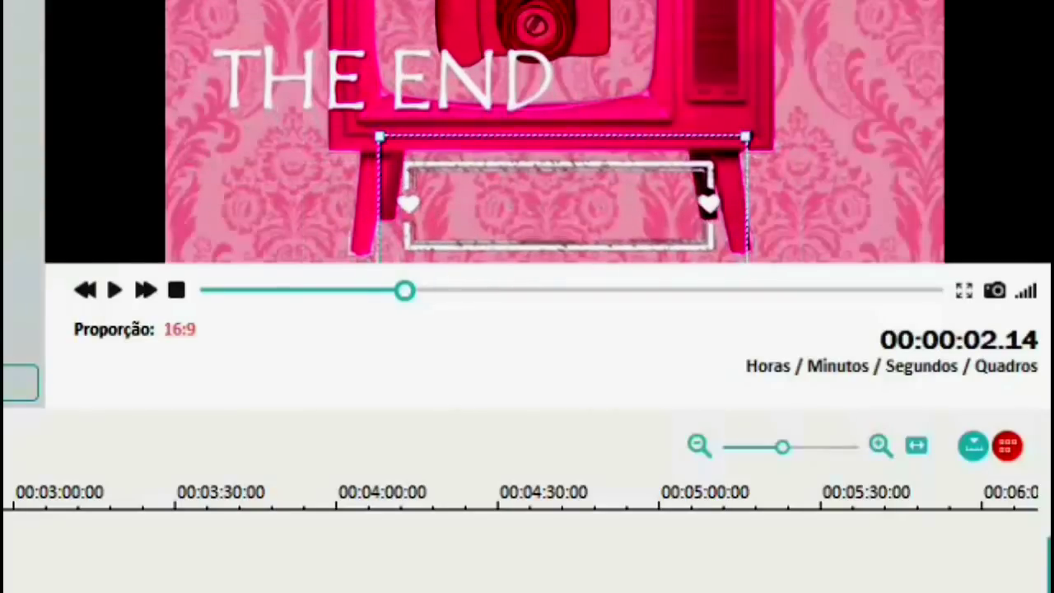
left_click_drag(379, 136, 417, 149)
left_click_drag(577, 215, 573, 217)
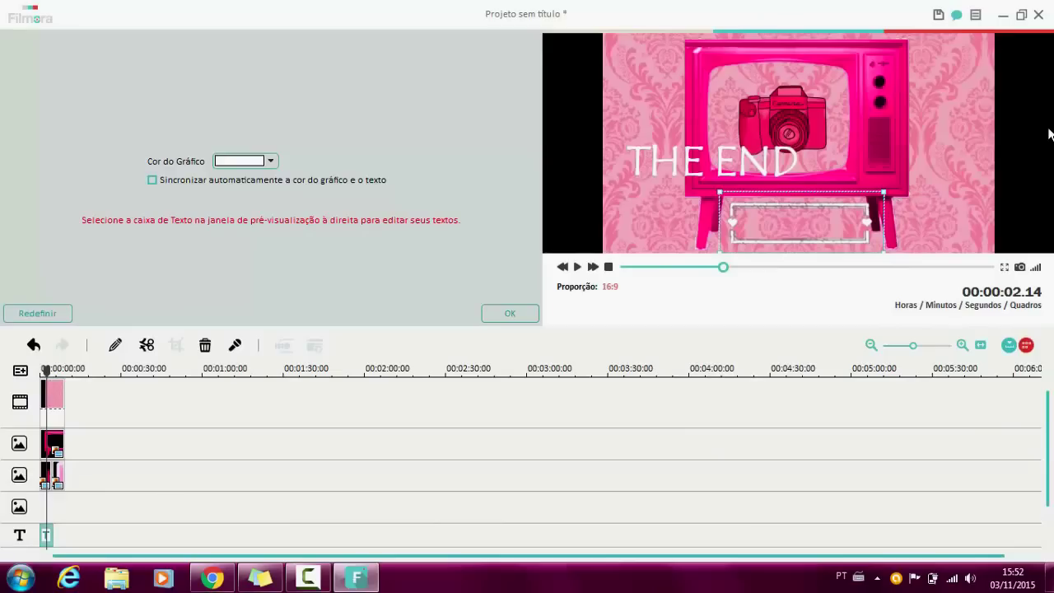
- Set the heart frame's graphic colour to hot pink from the basic colours and nudge it into place between the television's legs
left_click(270, 161)
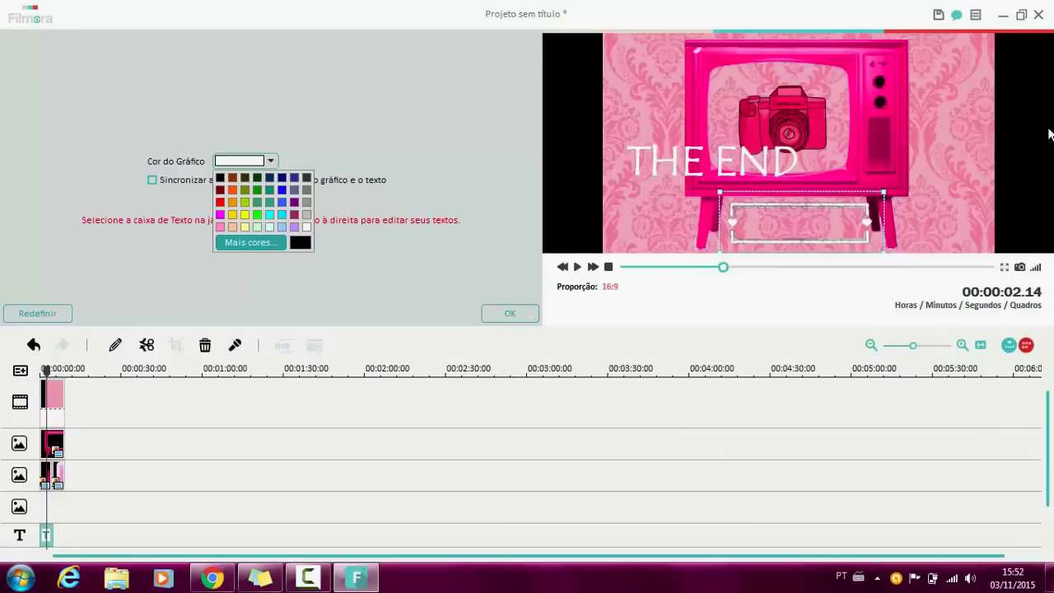
left_click(220, 214)
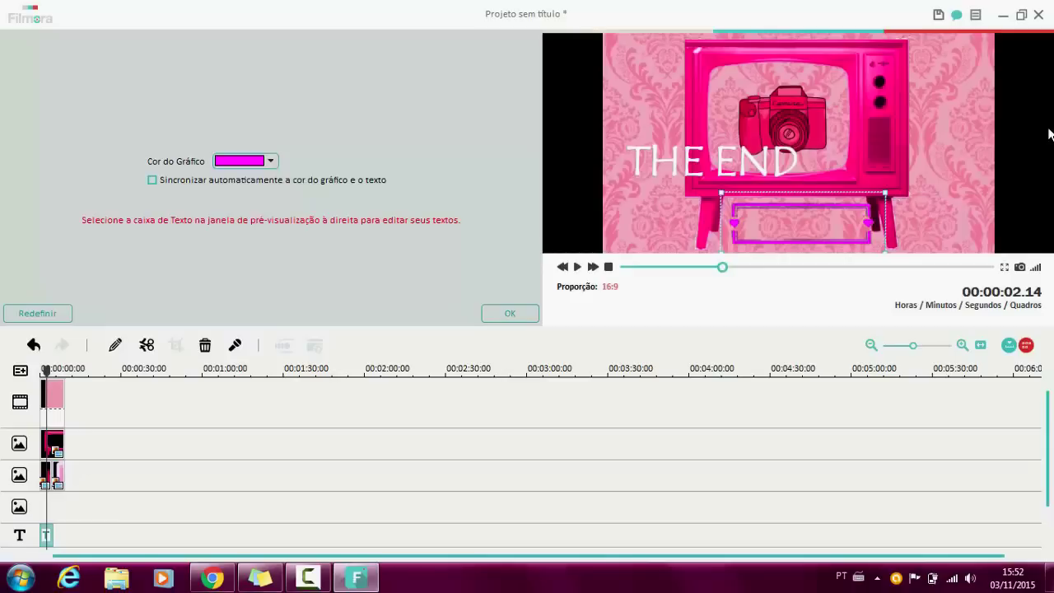
left_click(270, 162)
left_click(251, 243)
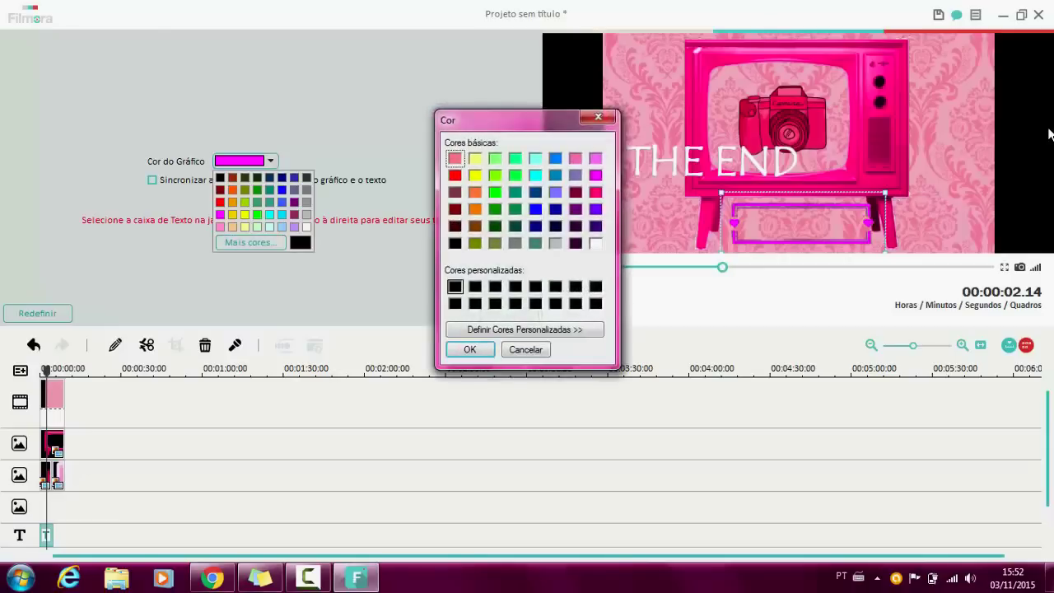
left_click(596, 192)
key("Return")
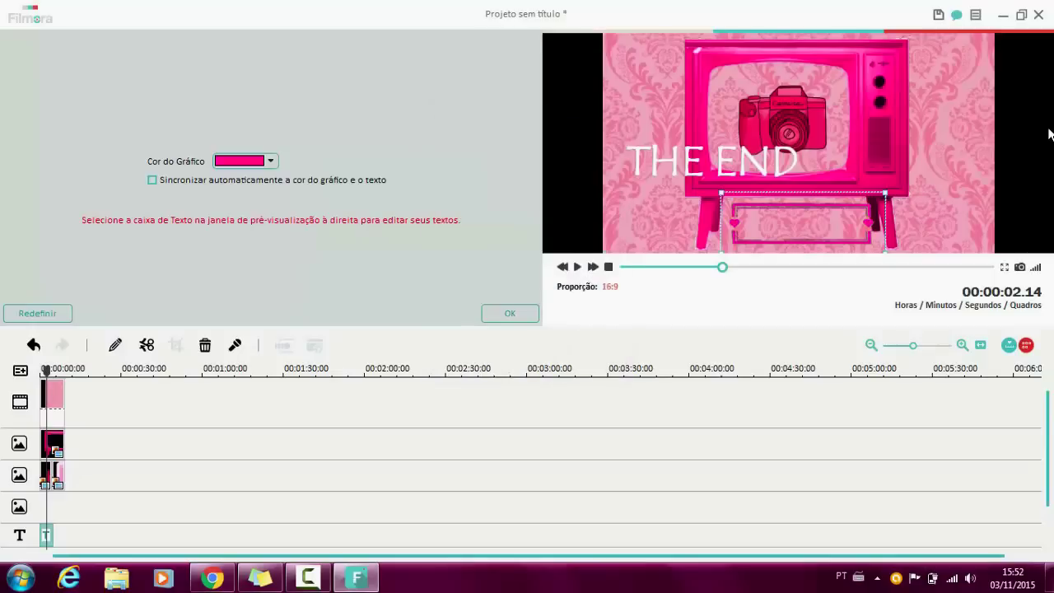
left_click_drag(803, 223, 800, 221)
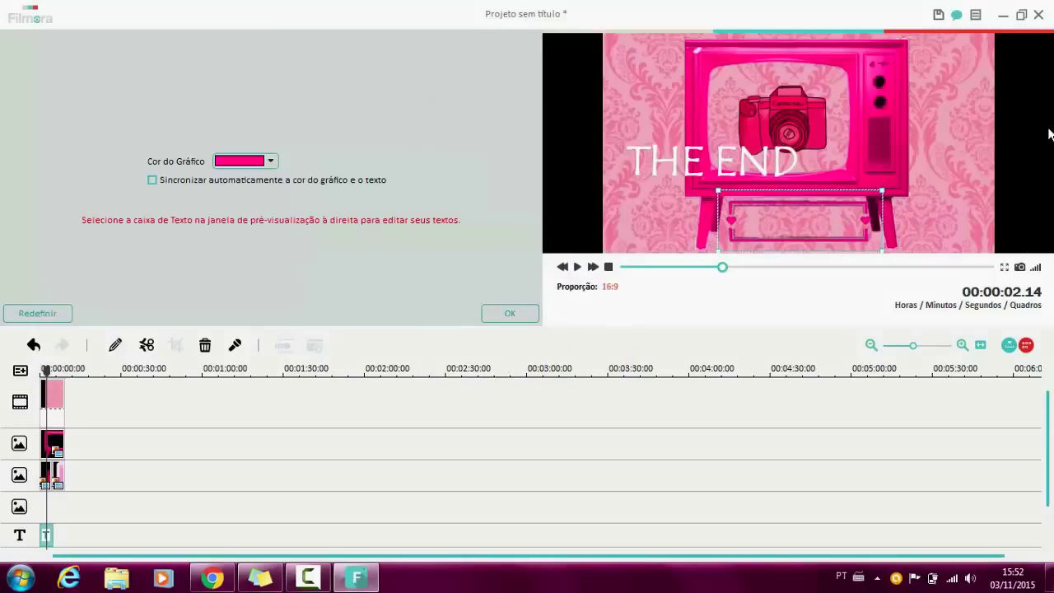
- Reduce the THE END text to size 44 and centre it inside the heart frame
left_click(713, 163)
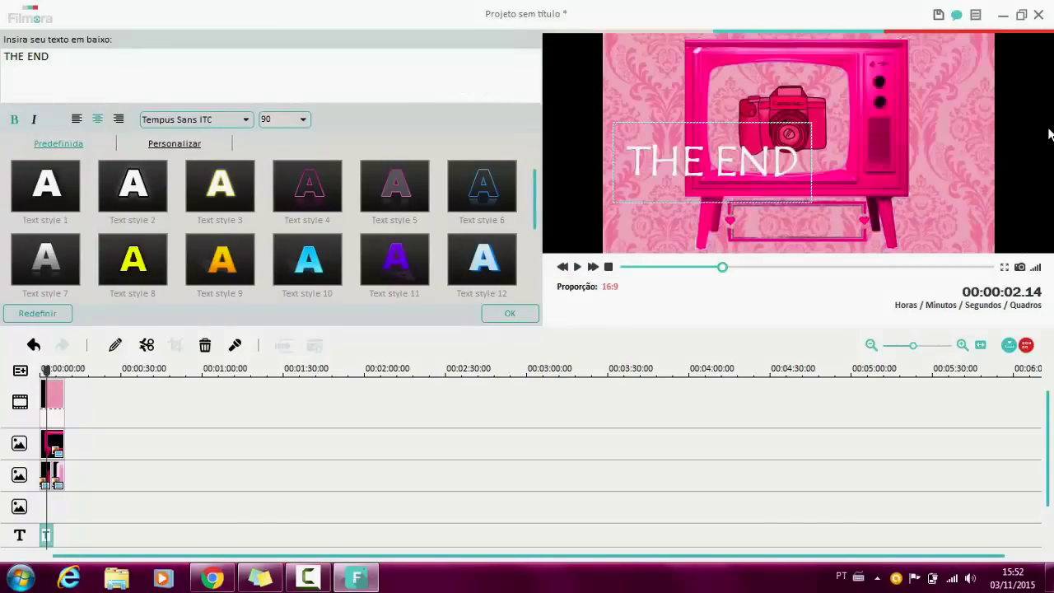
key("Up")
key("Up")
key("Up")
key("Up")
key("Up")
key("Up")
key("Up")
key("Up")
key("Up")
key("Up")
key("Up")
key("Up")
key("Up")
key("Up")
key("Up")
key("Up")
key("Up")
key("Up")
key("Up")
key("Up")
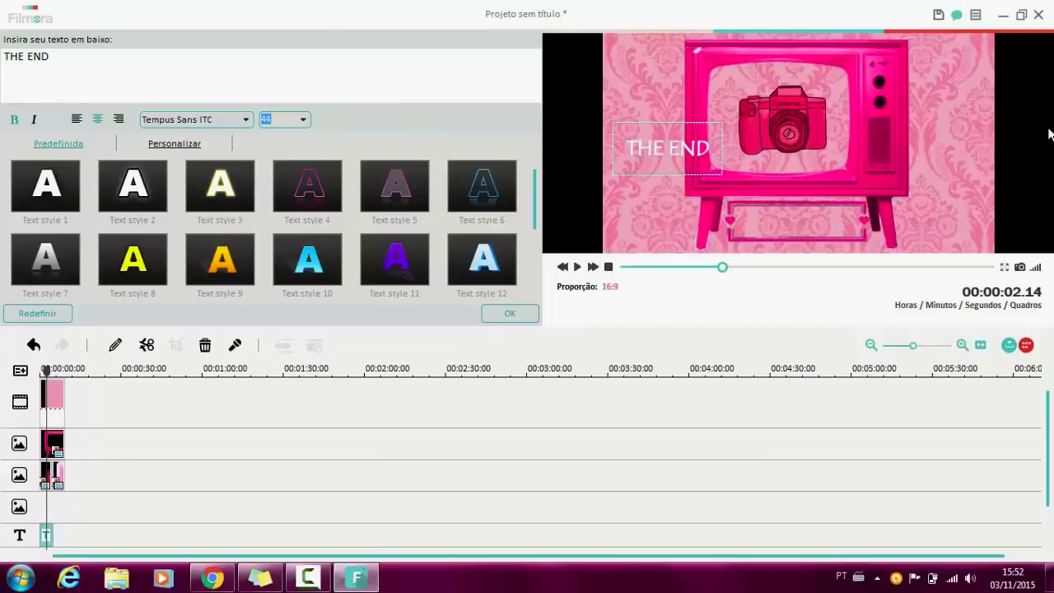
mouse_move(668, 148)
left_mouse_down()
mouse_move(773, 207)
mouse_move(849, 216)
mouse_move(795, 221)
left_mouse_up()
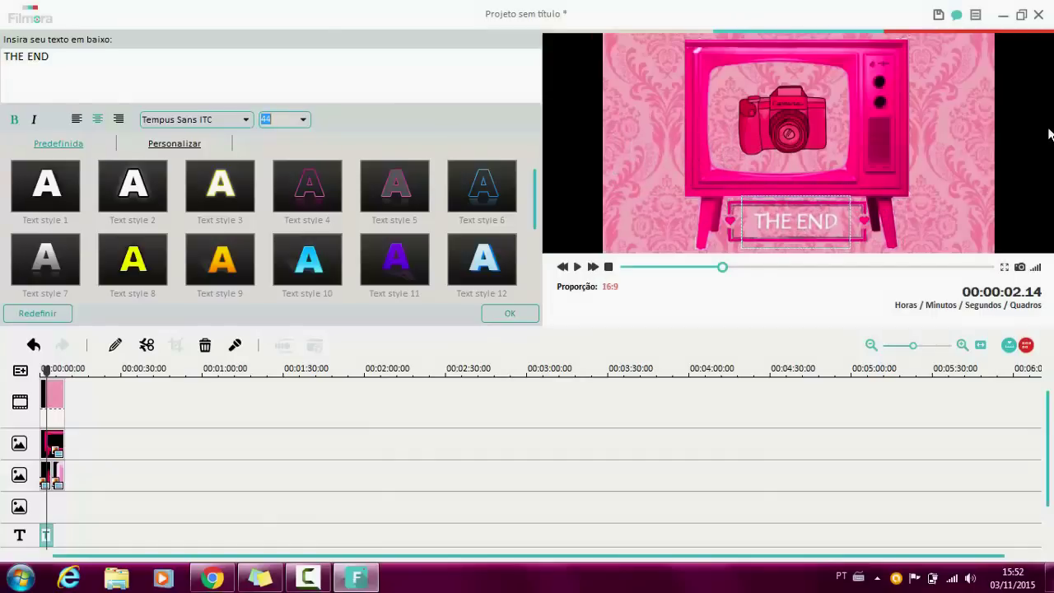
- Check the composition in full screen and apply Text style 2 to the THE END text
left_click(1005, 267)
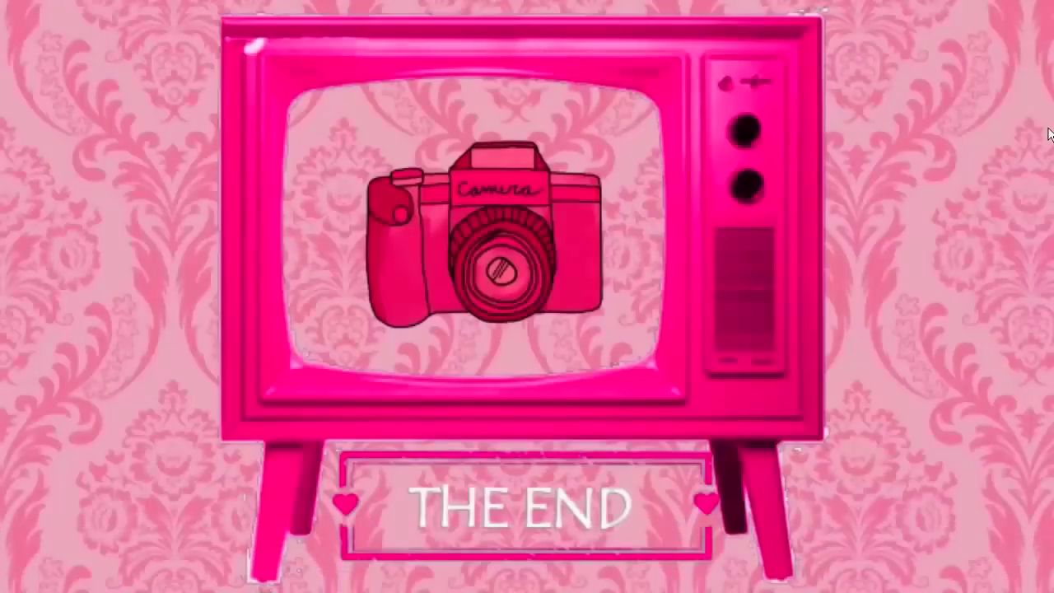
key("Escape")
double_click(138, 183)
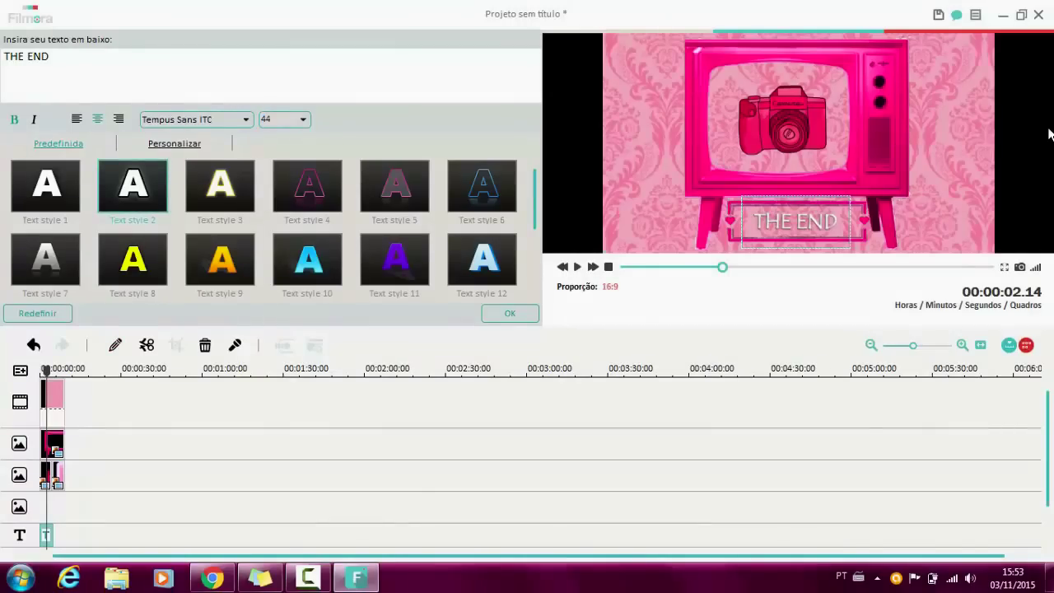
- Try a light-pink fill on the THE END text, change it to black, and play the title preview
left_click(174, 143)
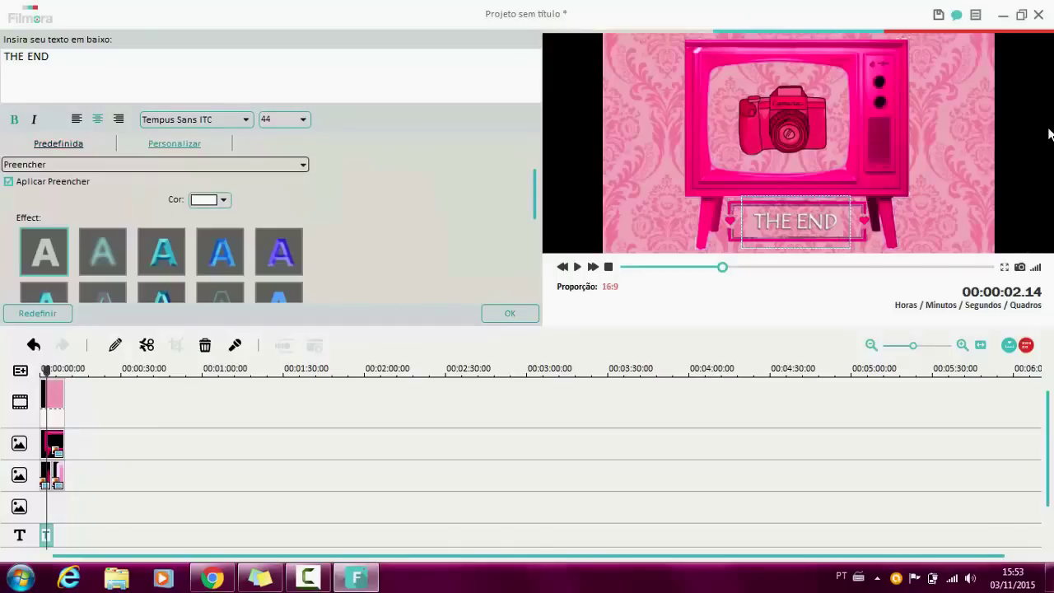
left_click(223, 200)
left_click(196, 267)
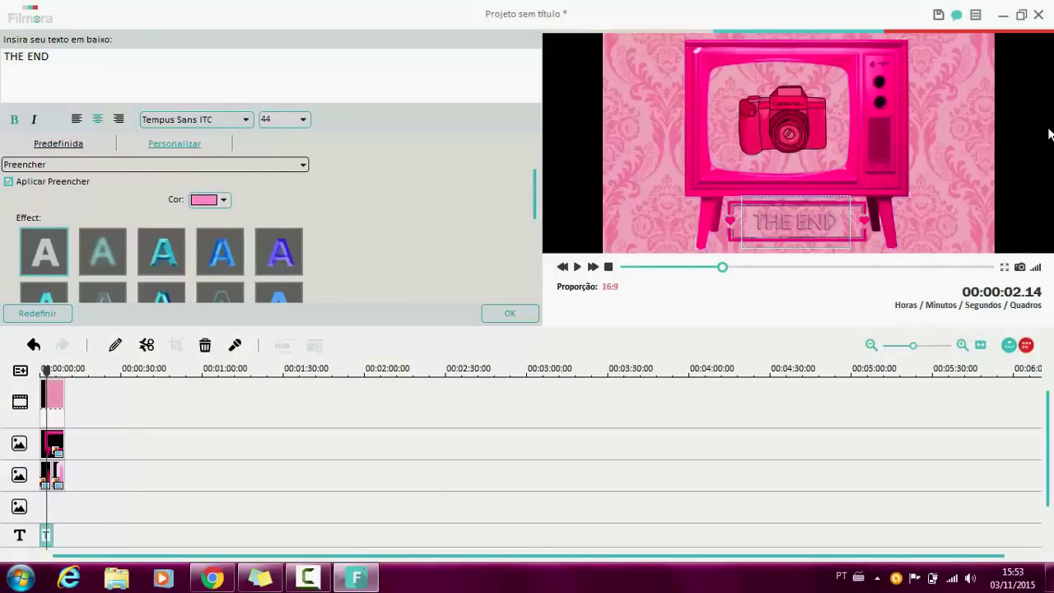
key("alt+Down")
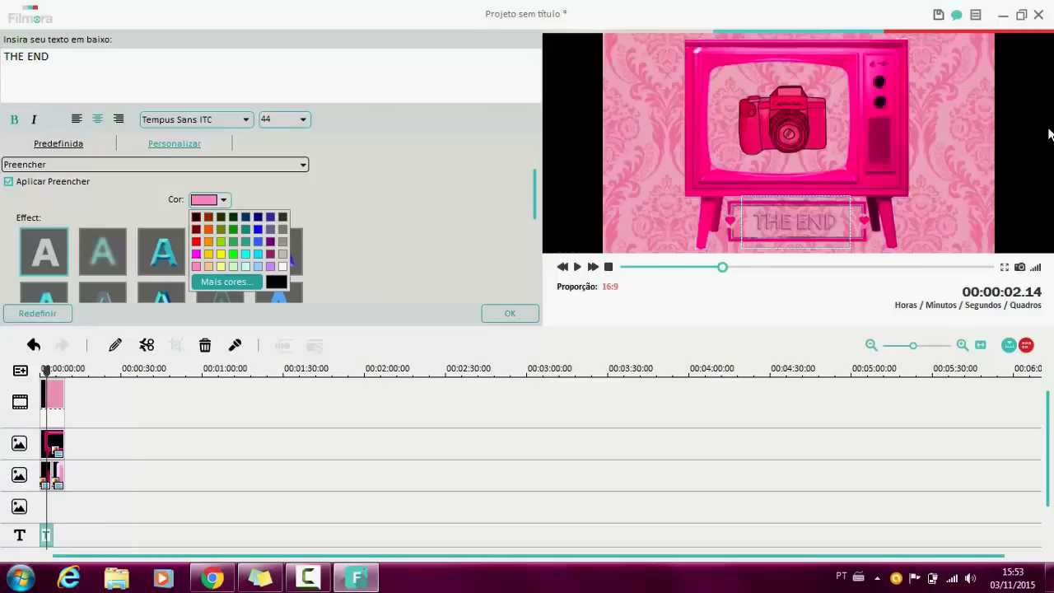
key("Return")
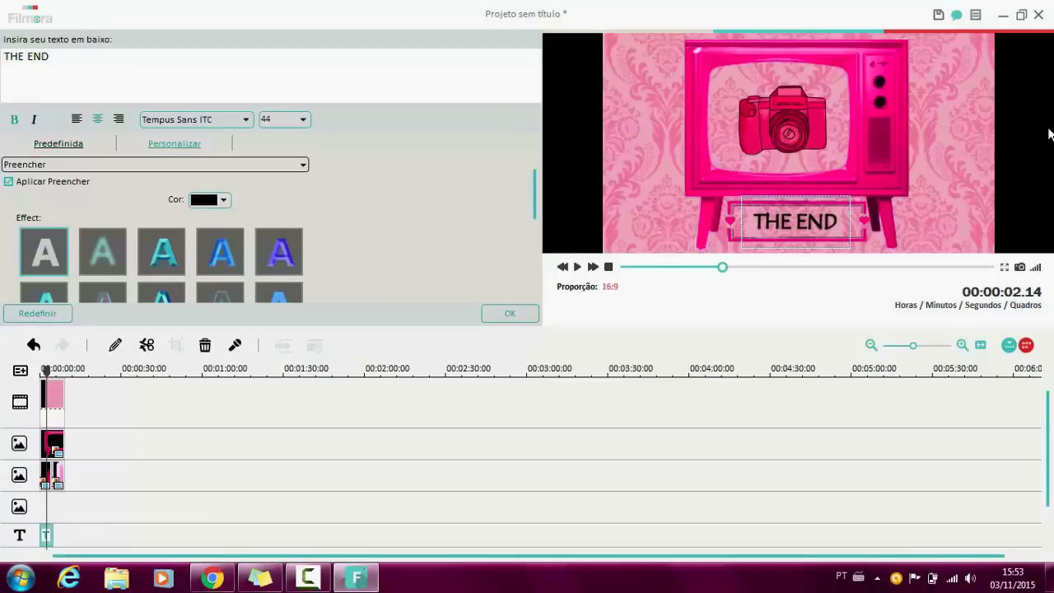
key("space")
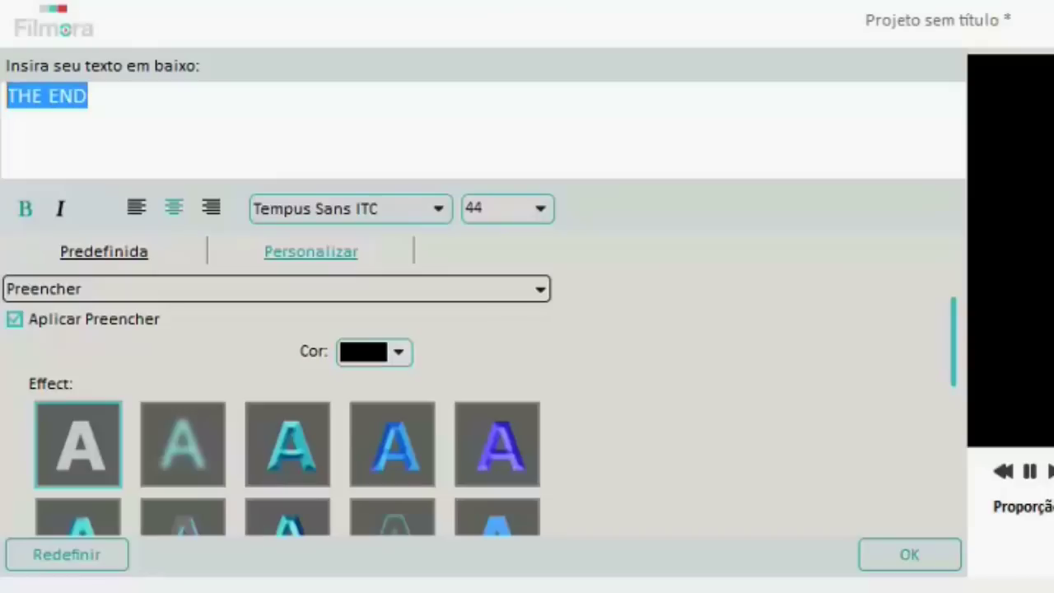
- Replace the THE END text with Maquiagem and lengthen the title clip on the text track
type("Maquiagem")
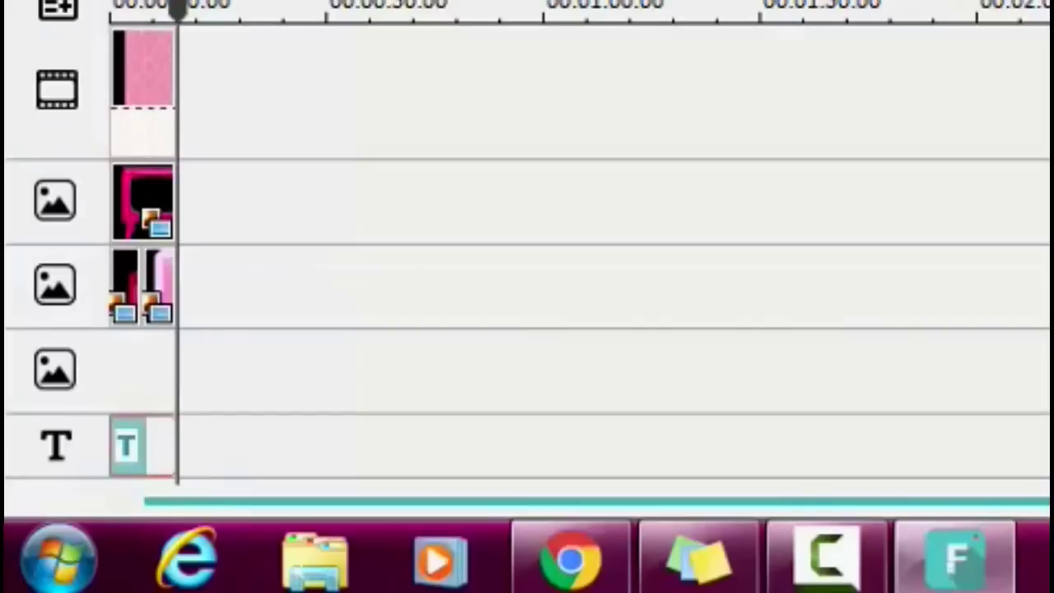
left_click_drag(64, 535, 75, 535)
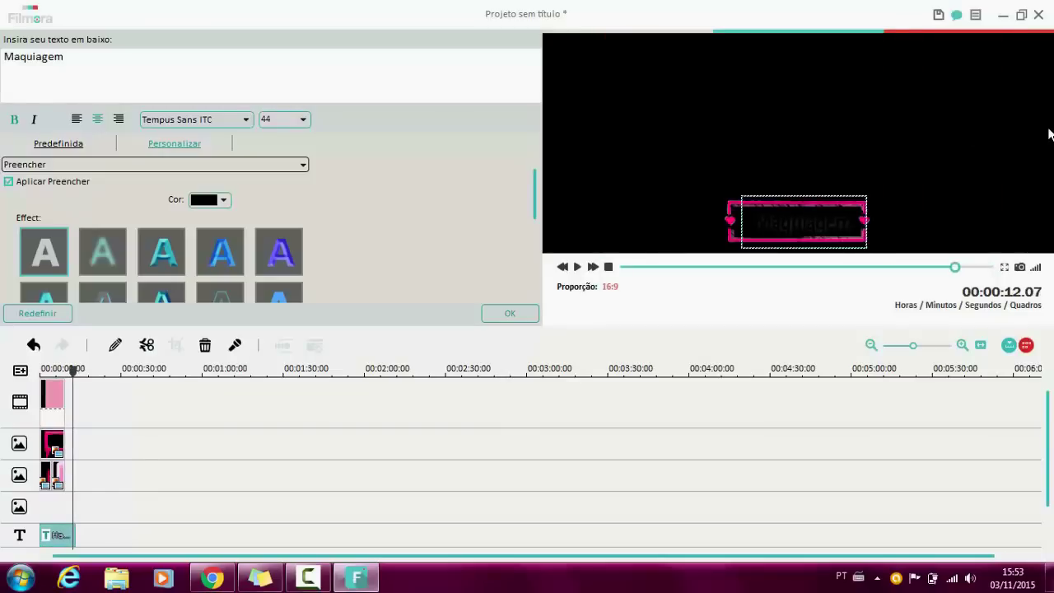
- Split the Maquiagem title clip into several short consecutive clips and trim off the excess
key("ctrl+b")
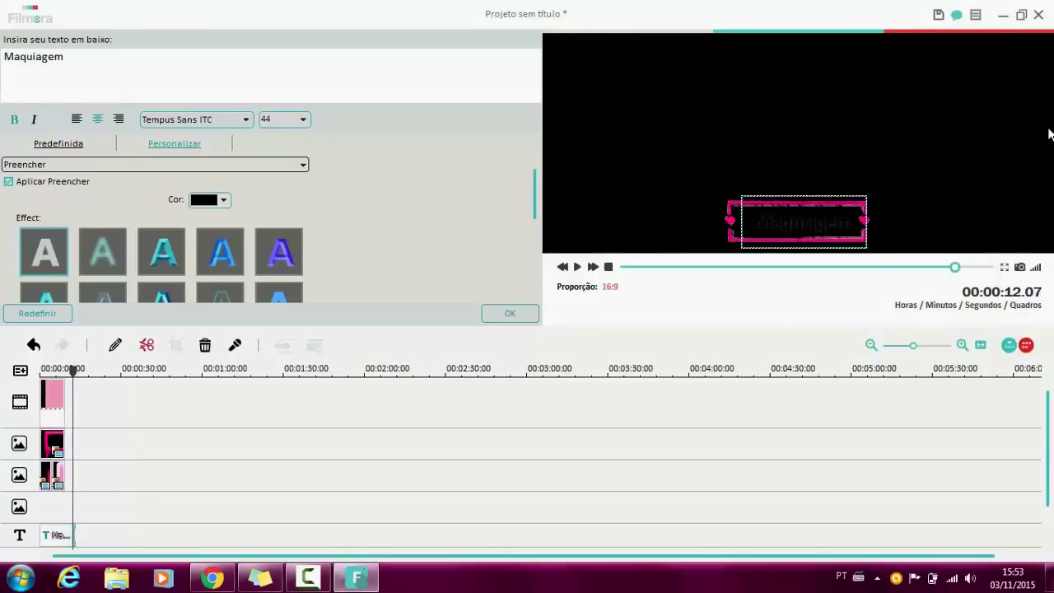
key("Delete")
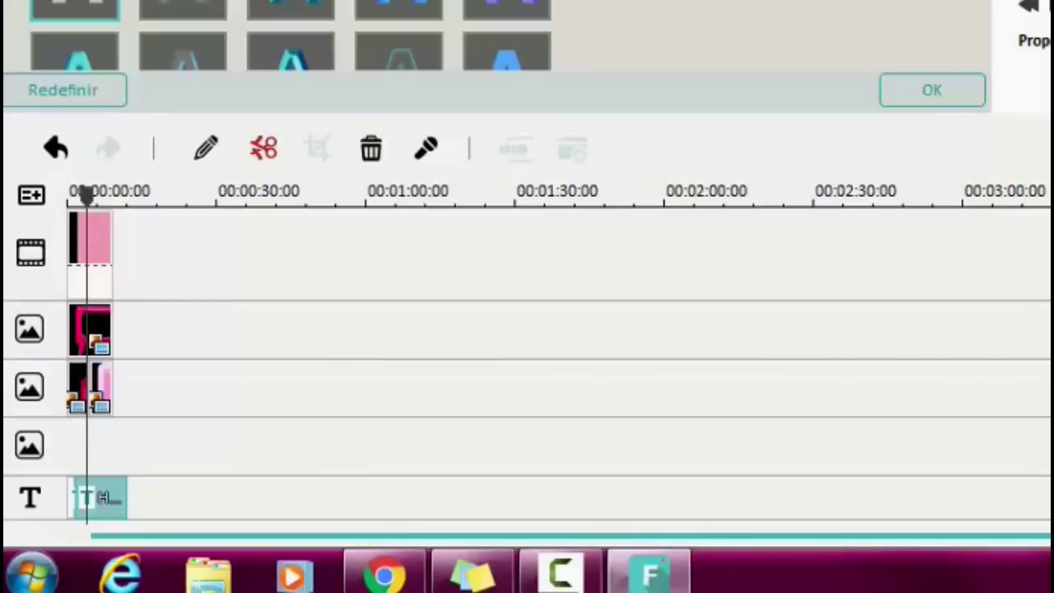
left_click(146, 345)
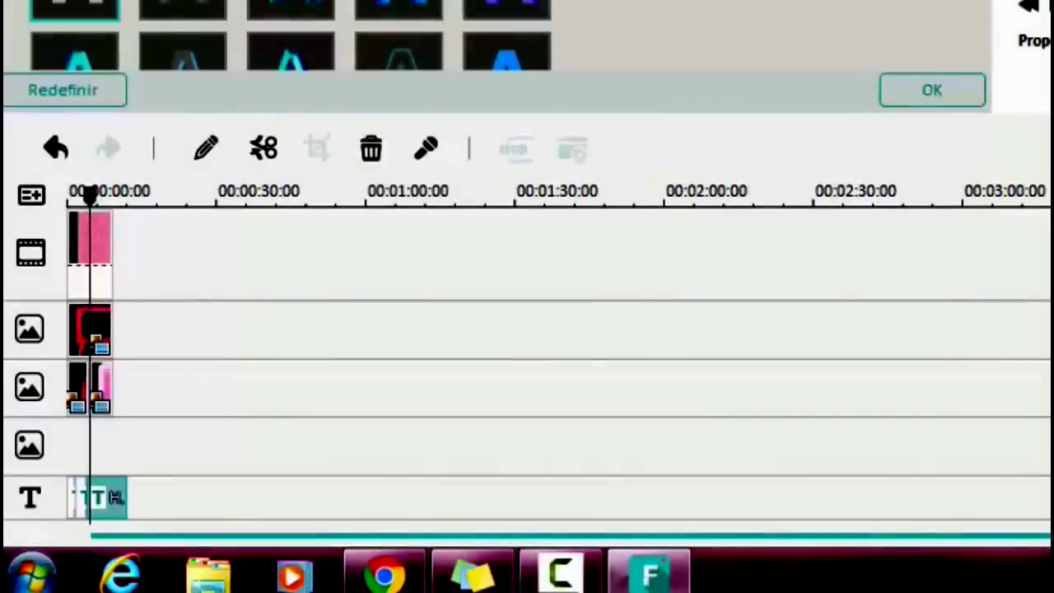
left_click(264, 148)
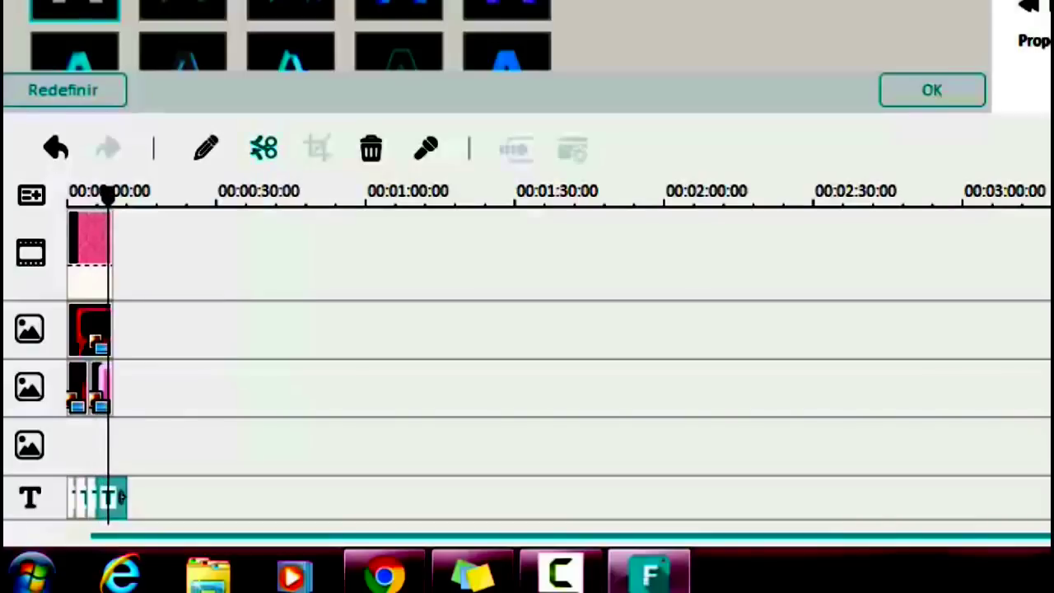
left_click(121, 496)
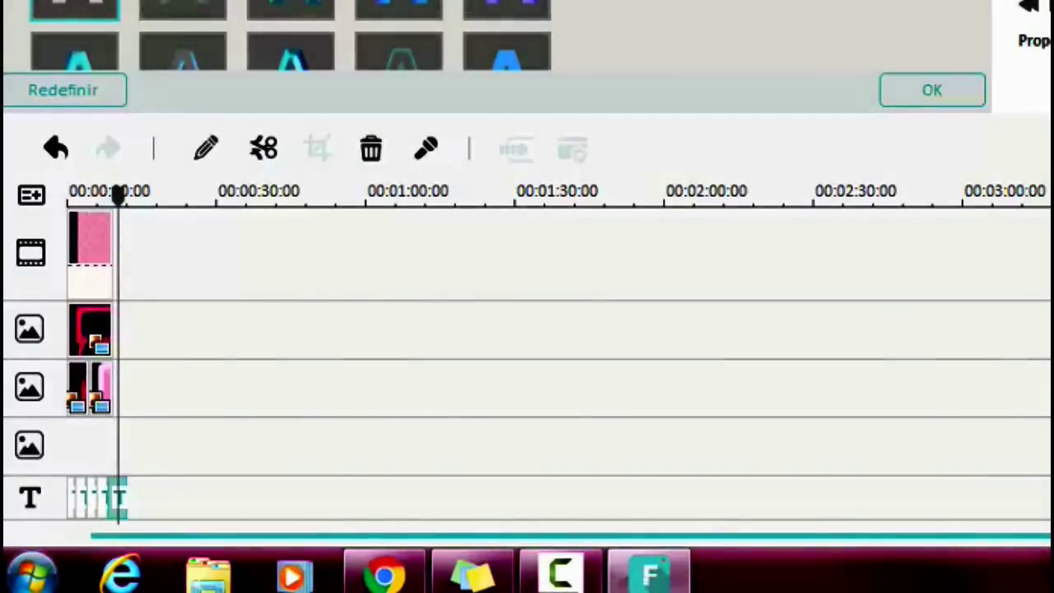
left_click(264, 148)
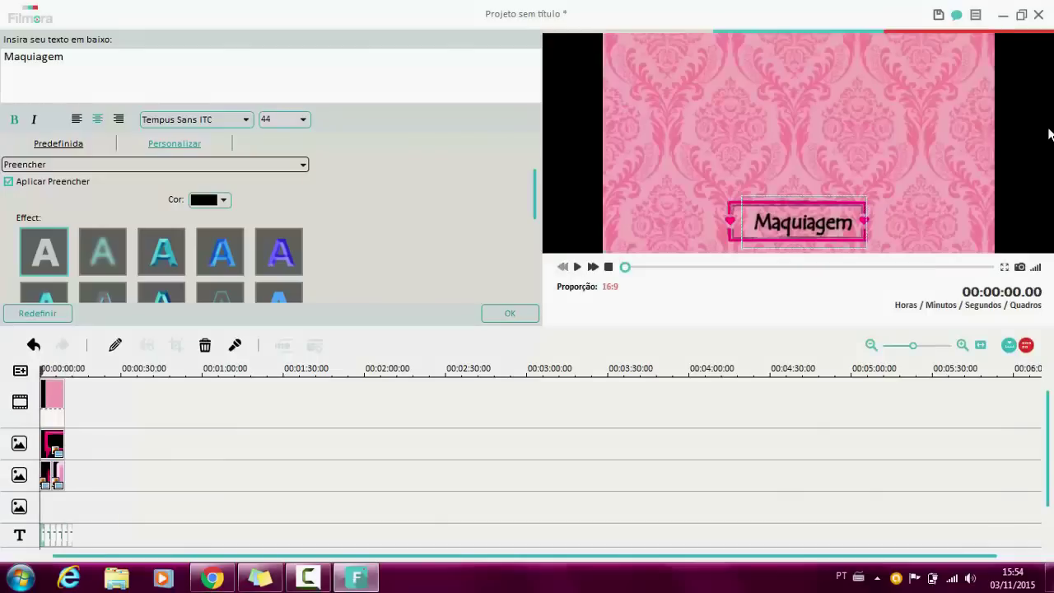
key("alt+Down")
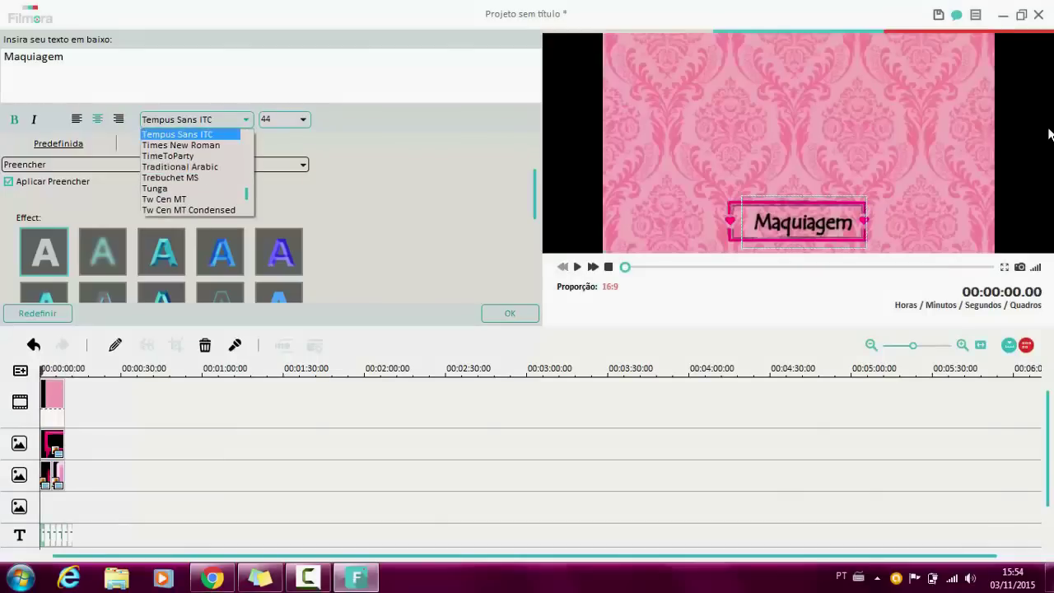
key("Down")
key("Down")
key("Down")
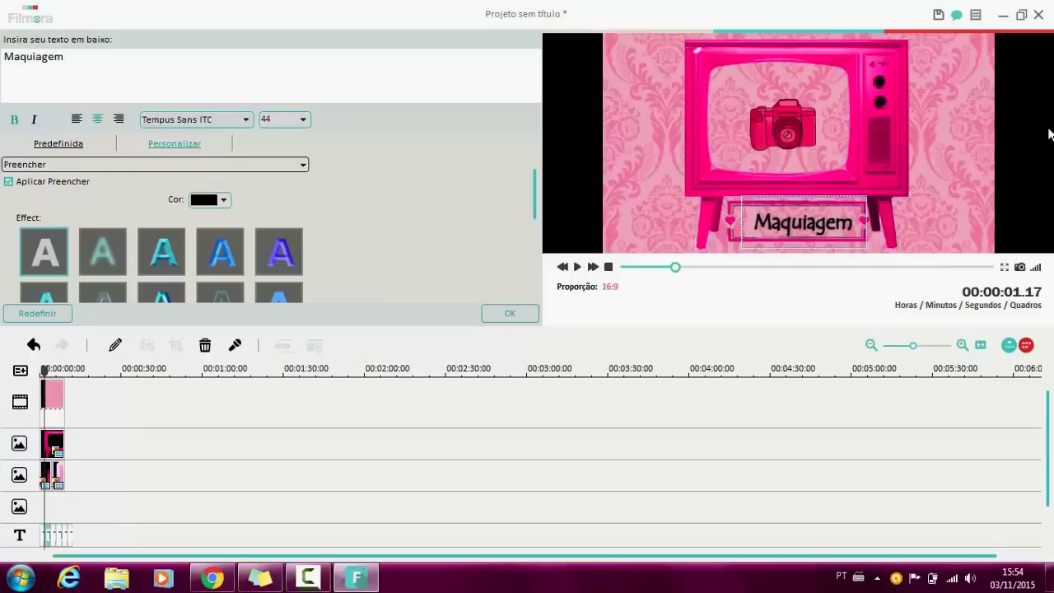
- Change the text of the second title clip to Dicas and the third to Beleza
key("ctrl+a")
type("Dicas")
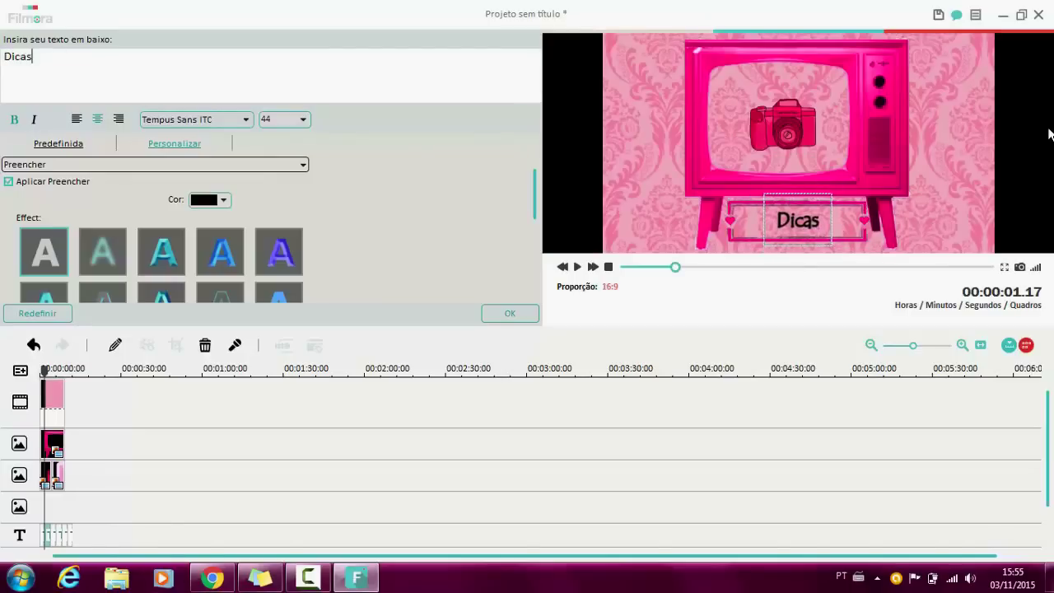
key("Down")
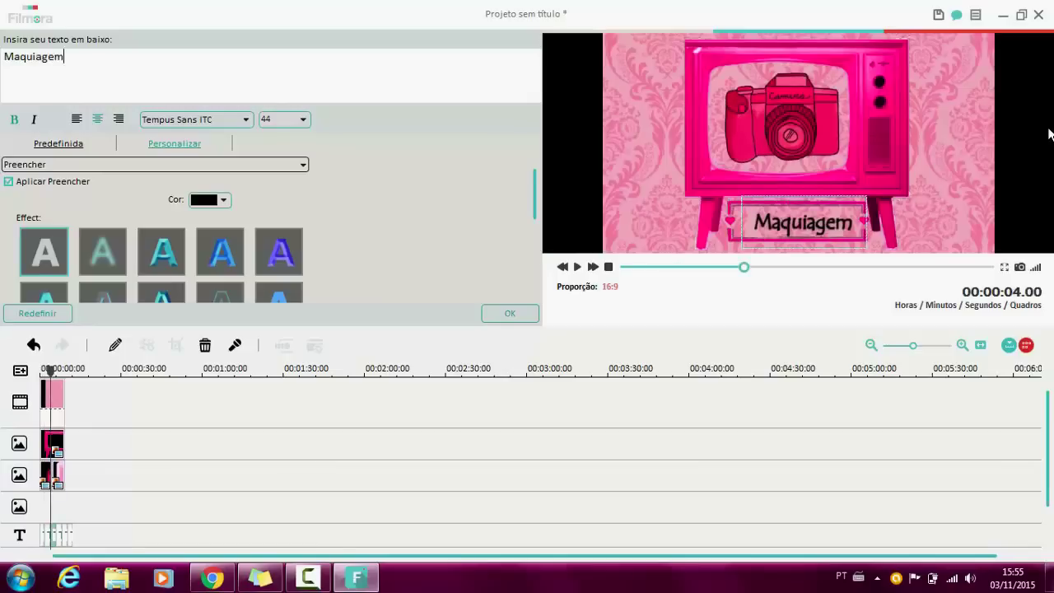
key("ctrl+a")
type("Beleza")
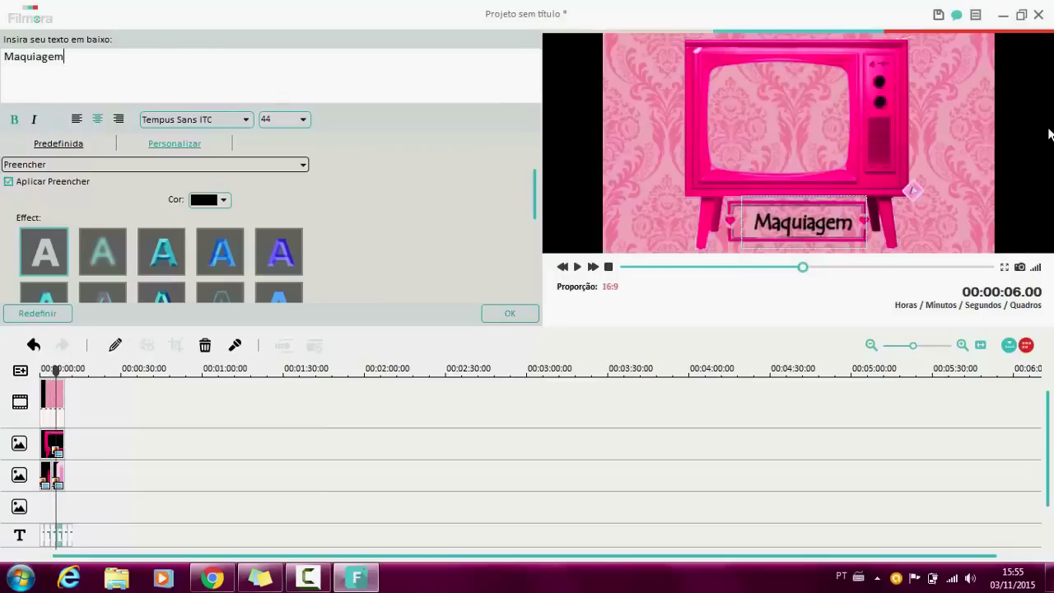
- Change the text of the next two title clips to Moda and E Muito Mais..
key("ctrl+a")
type("Moda")
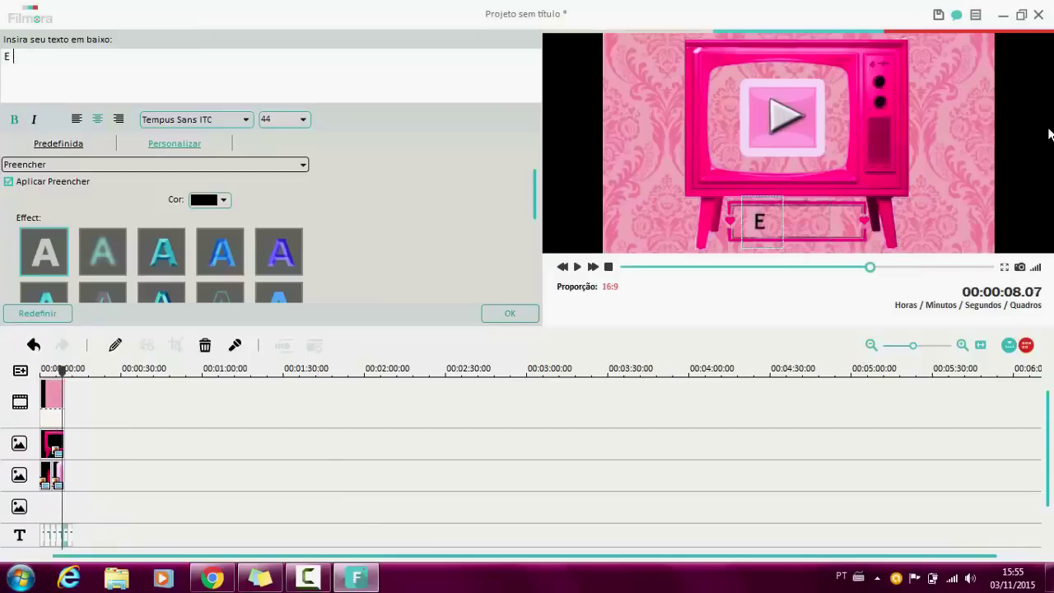
type("Muito ")
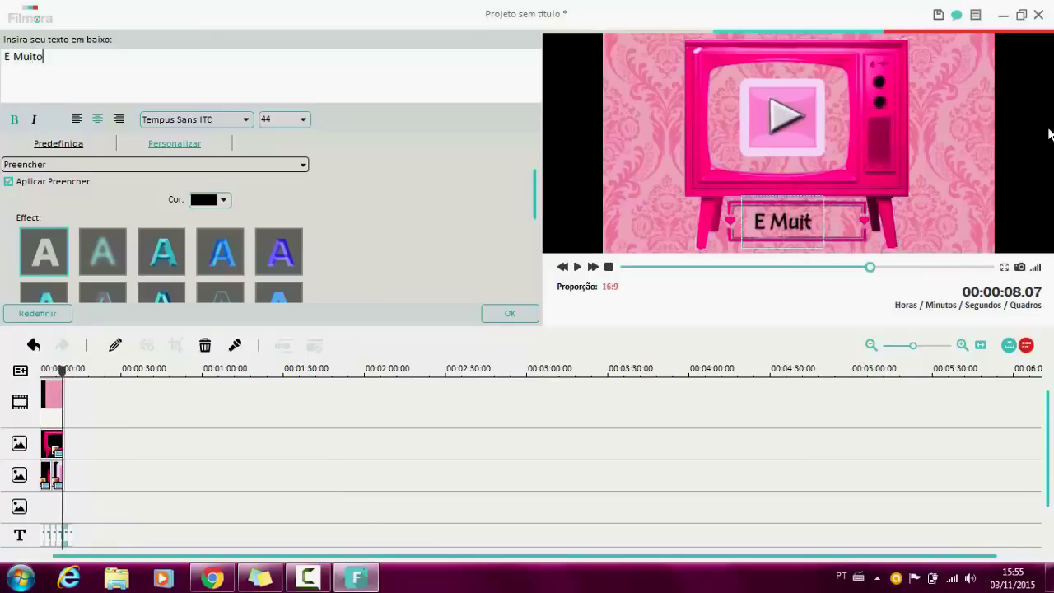
type("Mais...")
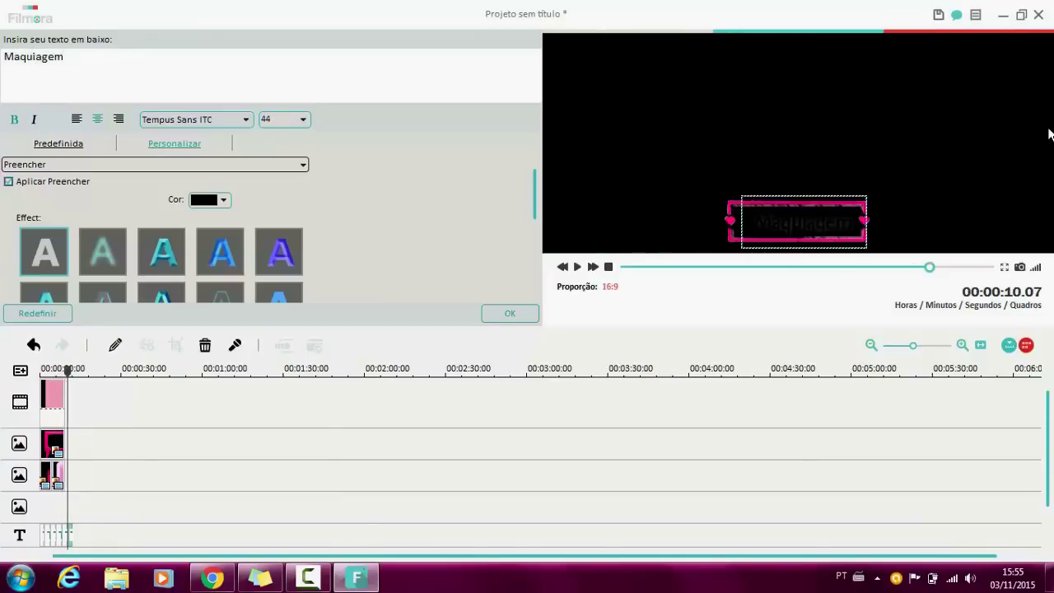
- Enlarge and centre the last title's heart frame, replace its text with the channel owner's name, and format it in QTSchoolCentury Bold at size 62
mouse_move(731, 220)
left_mouse_down()
mouse_move(713, 176)
mouse_move(728, 149)
mouse_move(723, 137)
left_mouse_up()
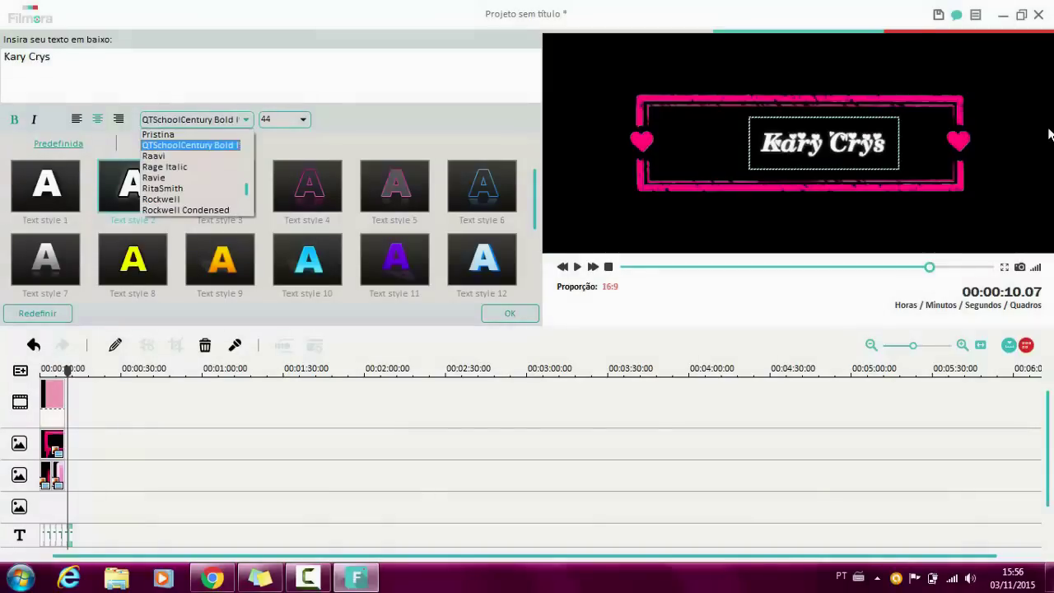
key("Return")
key("Tab")
key("alt+Down")
key("Down")
key("Down")
key("Down")
key("Return")
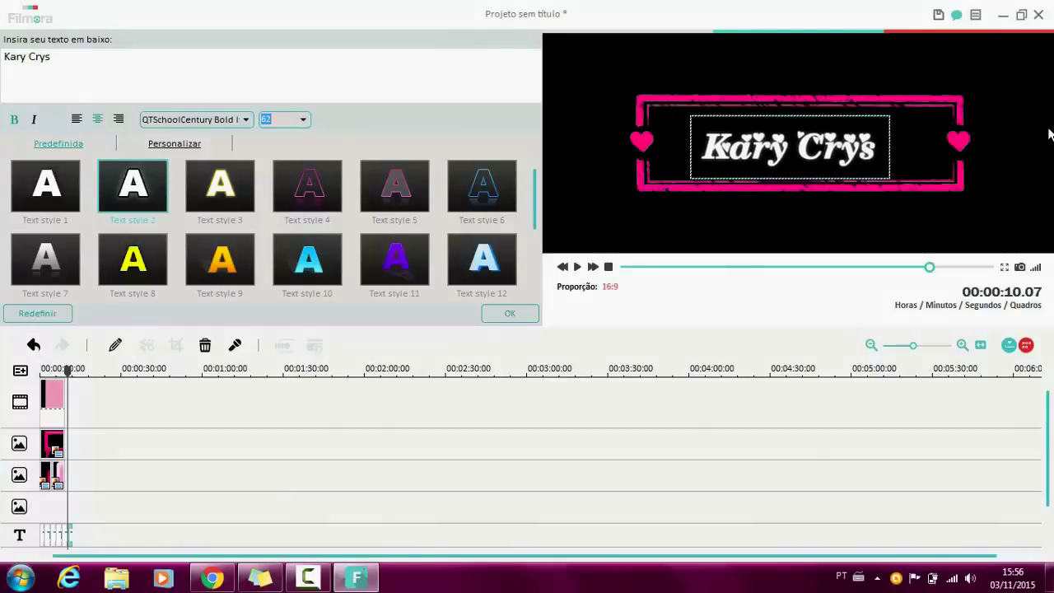
- Give the name text in the last title a magenta border and reduce the border size
left_click(175, 143)
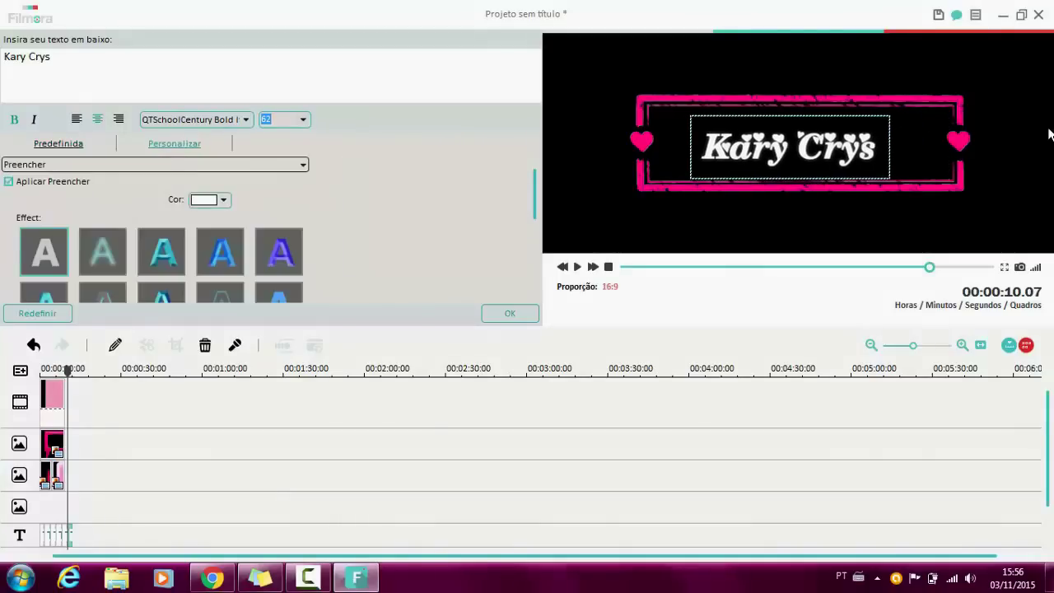
left_click(302, 165)
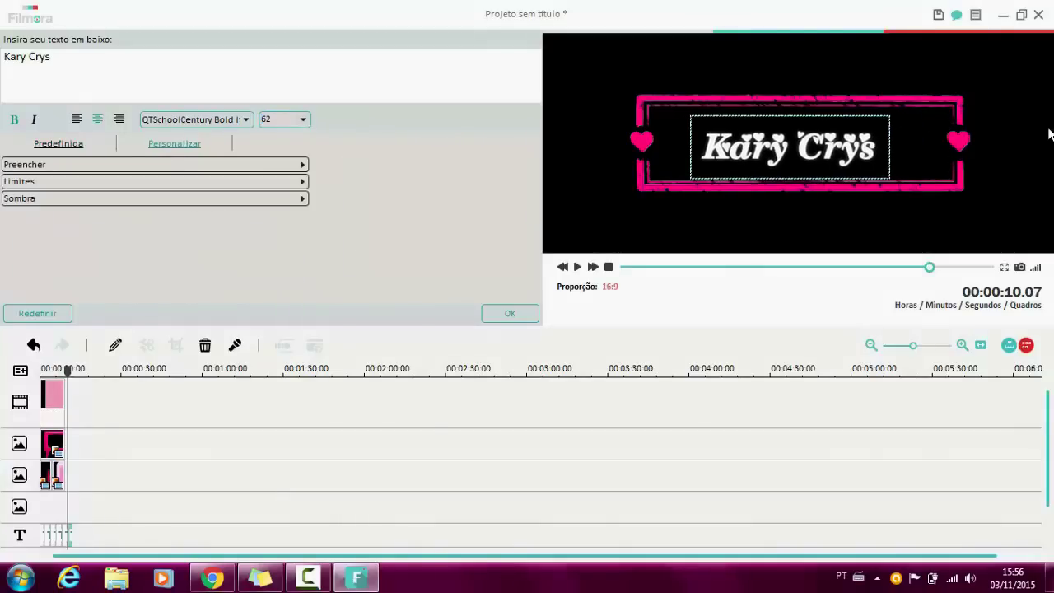
left_click(302, 181)
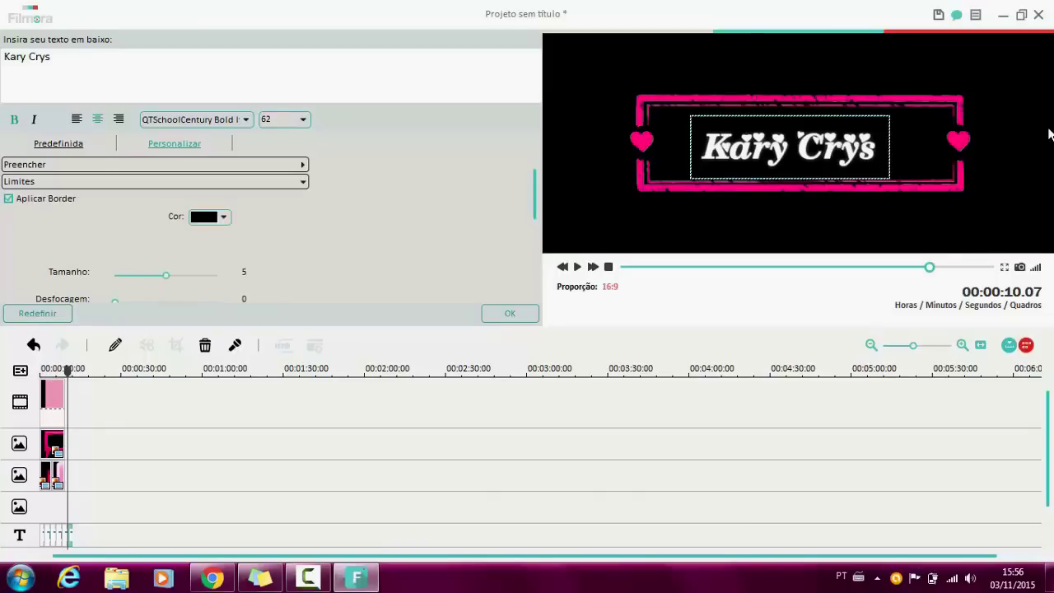
left_click(223, 218)
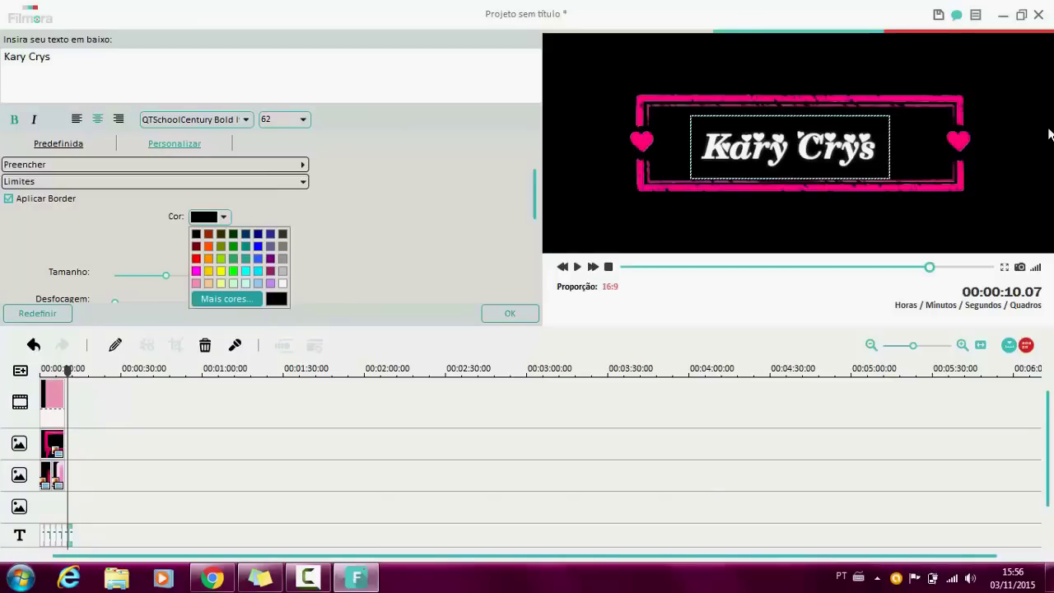
left_click(196, 271)
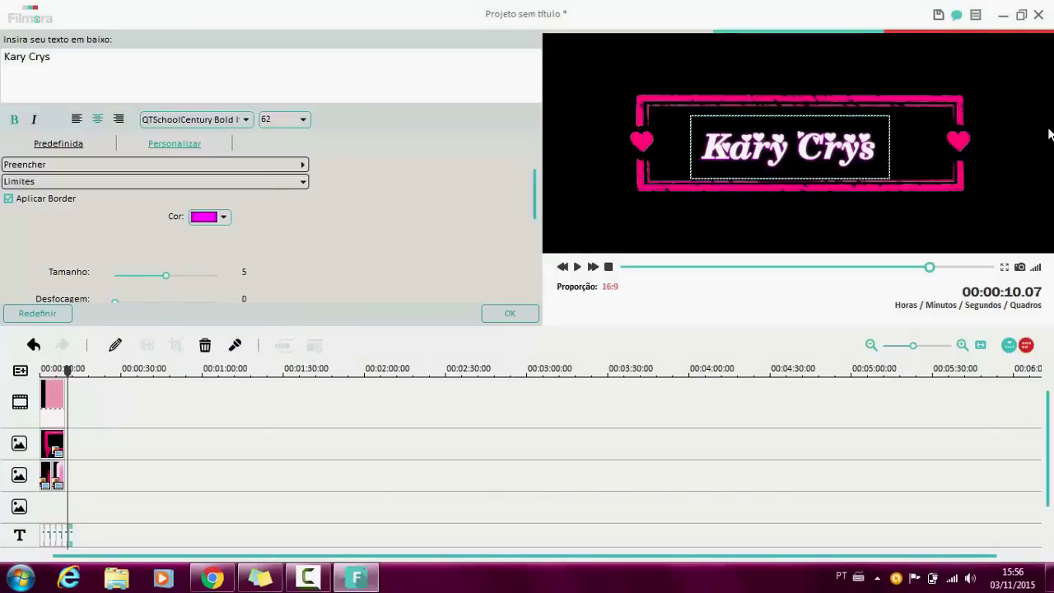
left_click(223, 217)
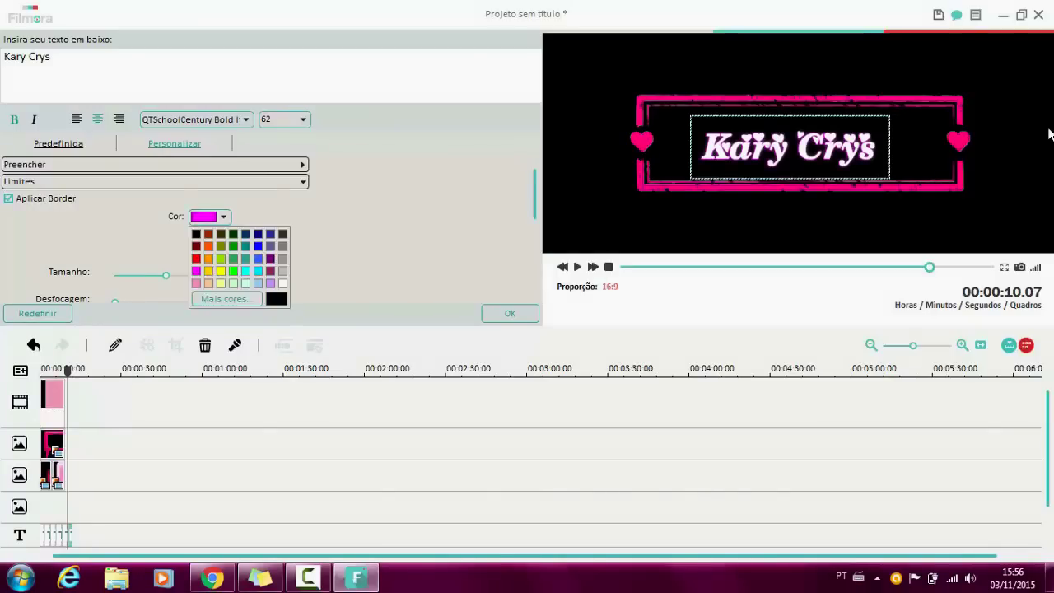
left_click(145, 276)
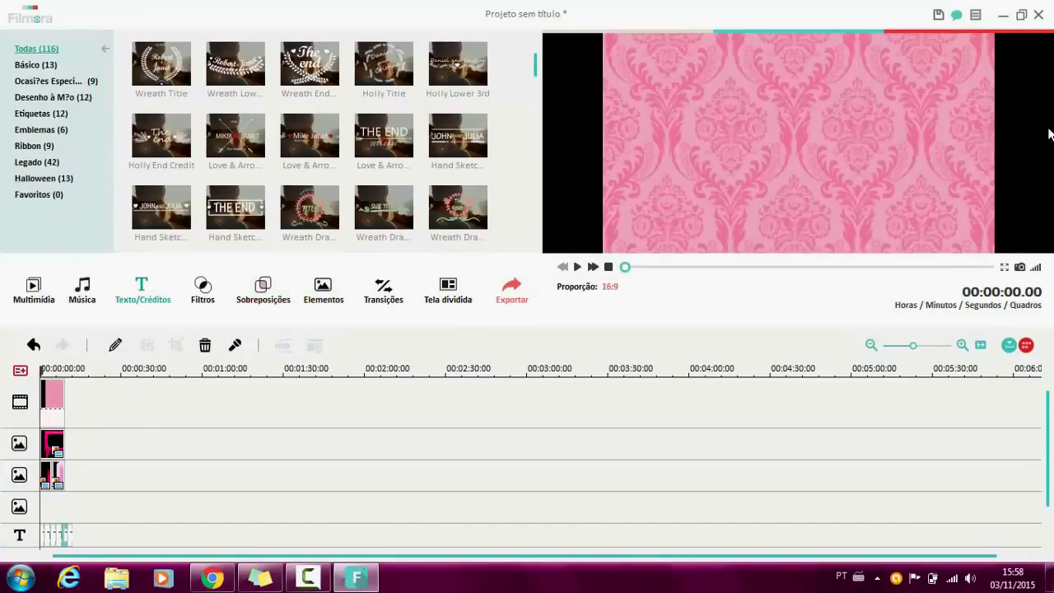
- Add the Bokeh 5 overlay at the start of the timeline and play back the composition
key("space")
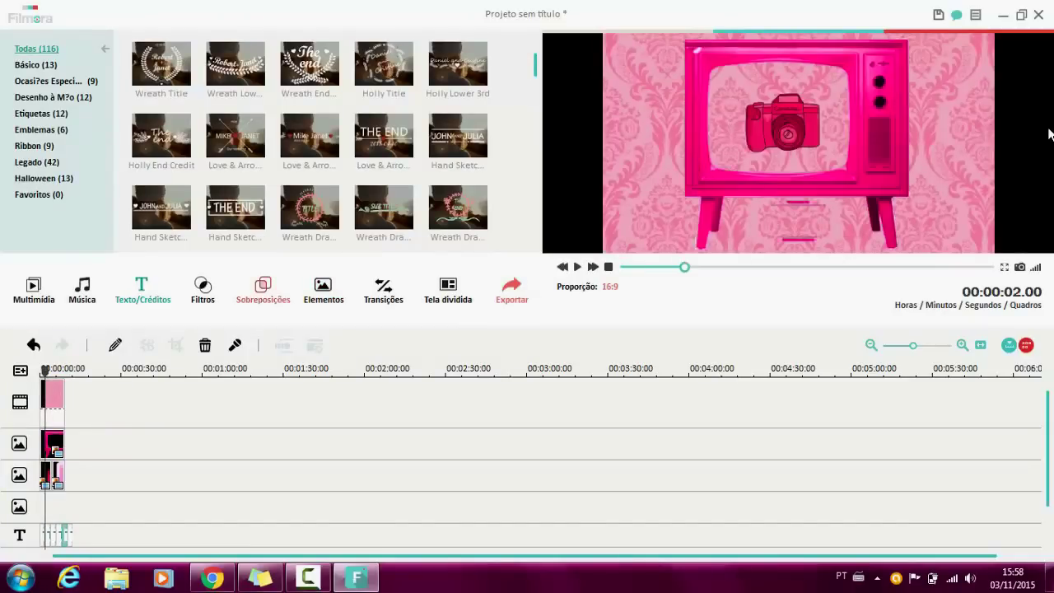
left_click(262, 290)
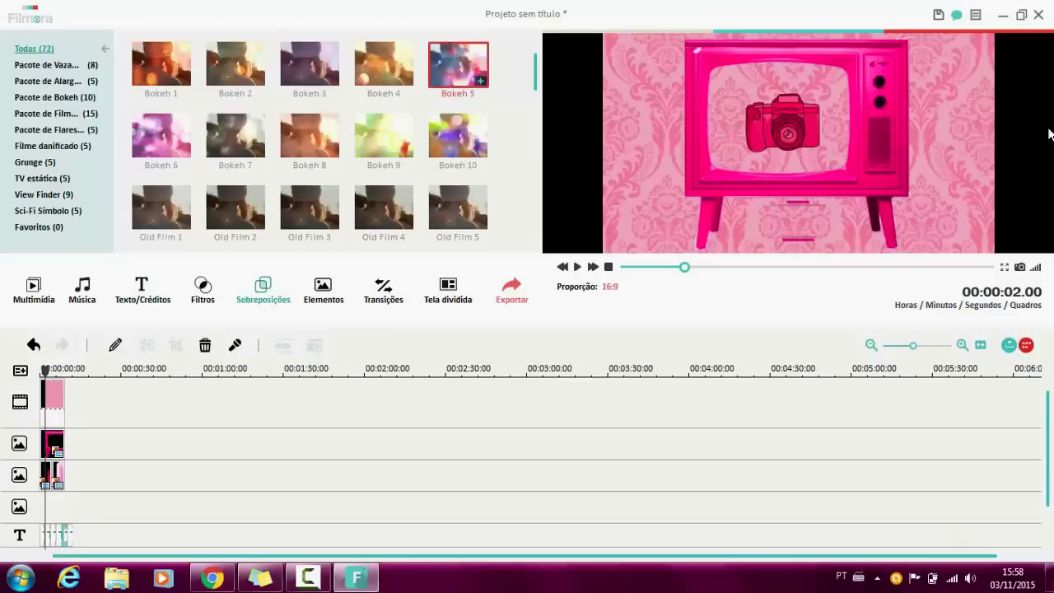
left_click_drag(456, 63, 44, 441)
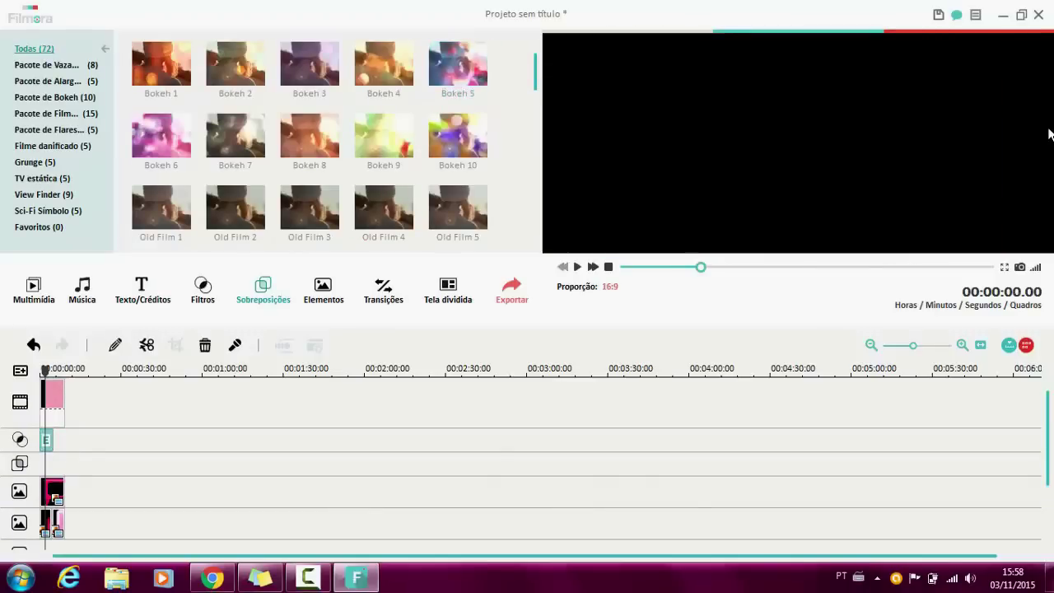
left_click(578, 267)
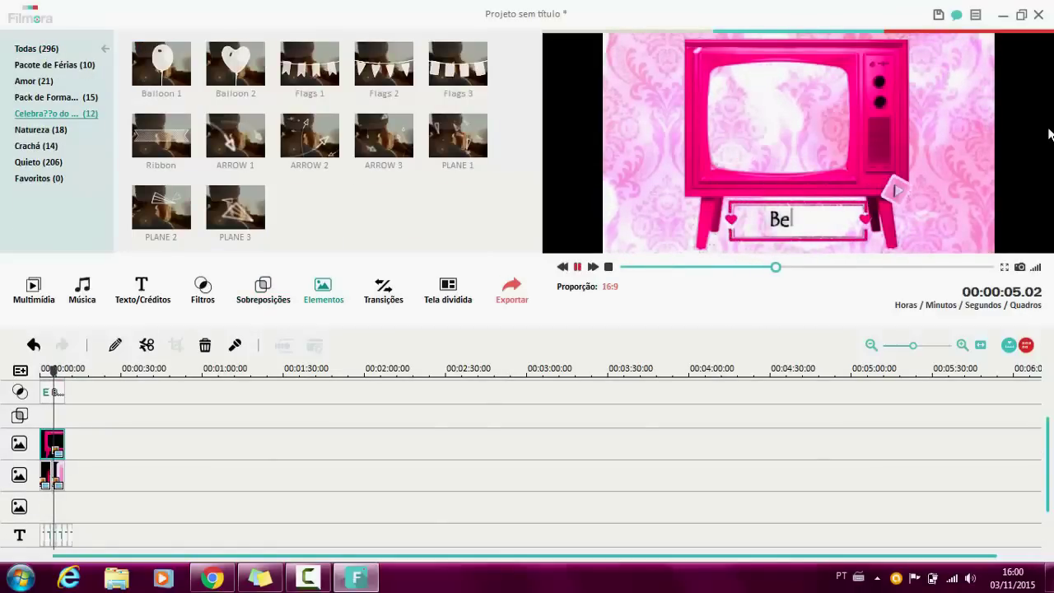
key("space")
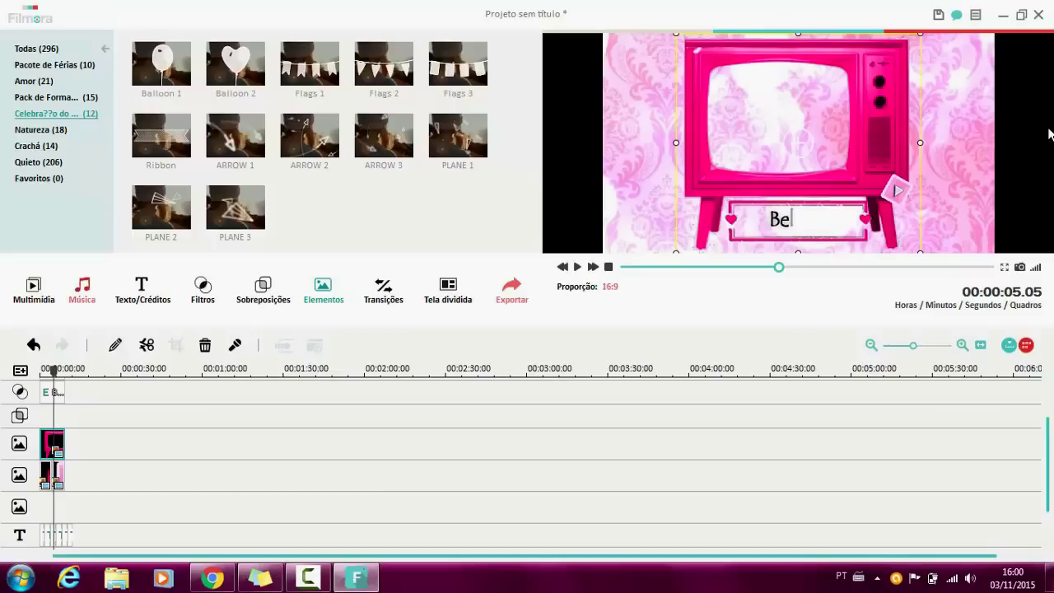
- Preview the music tracks Birdseye house, I like, Train tracks alt, Trees to stone and Courtside
left_click(82, 290)
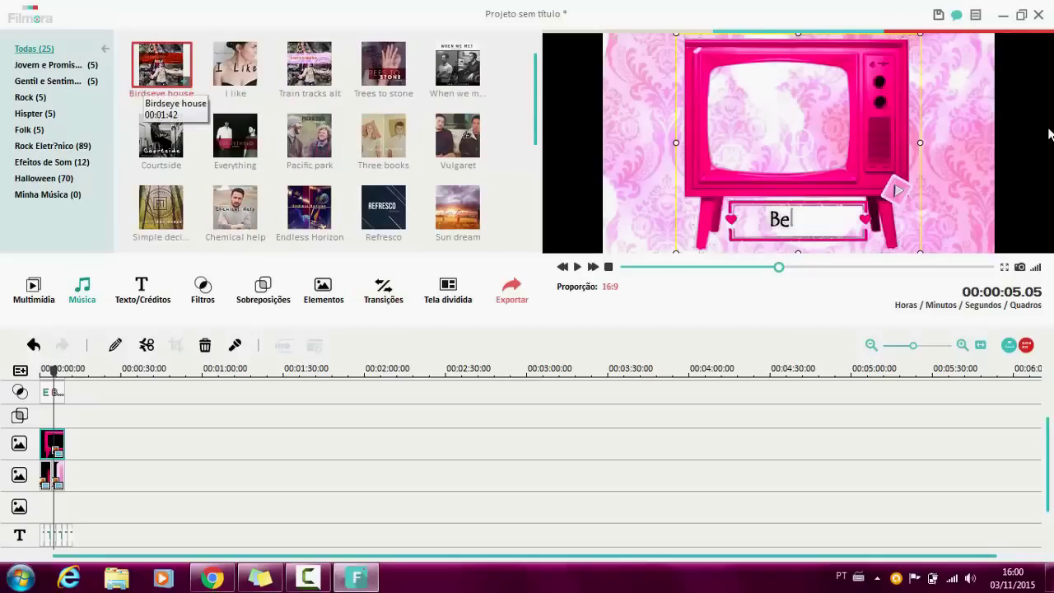
left_click(162, 66)
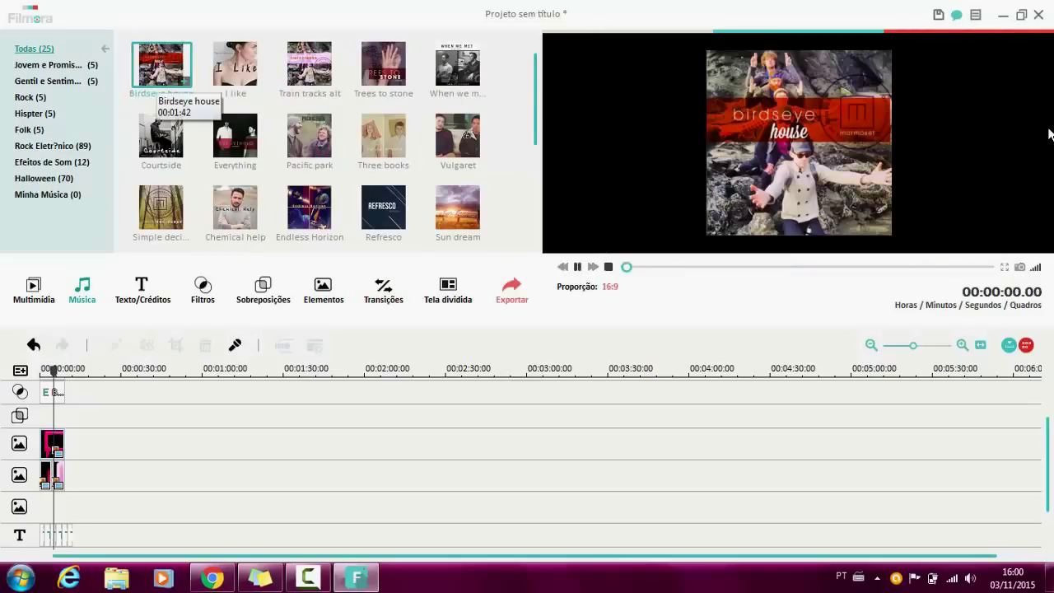
left_click(236, 64)
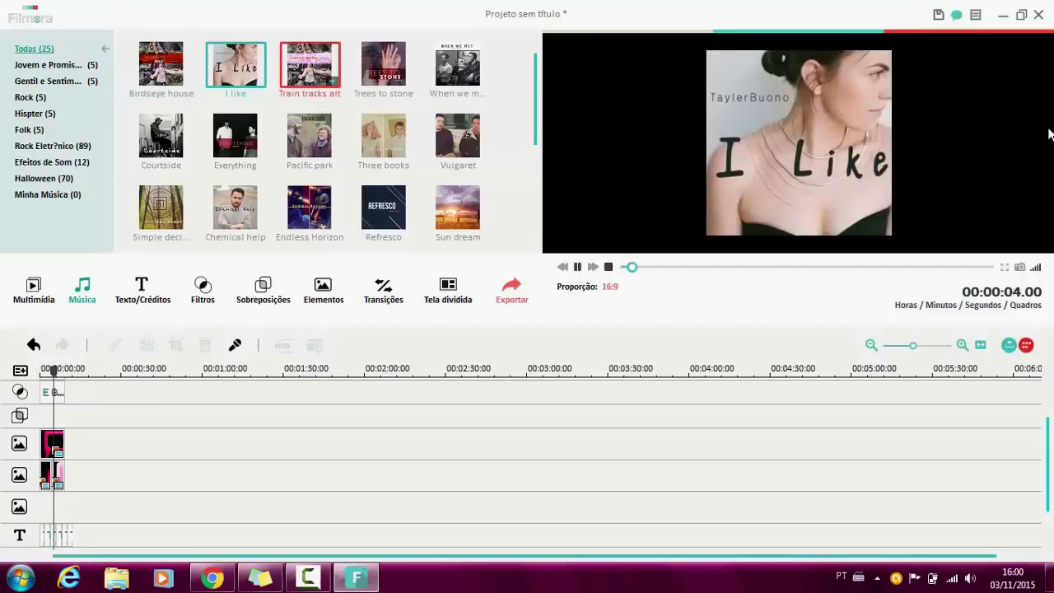
left_click(310, 64)
left_click(384, 65)
left_click(458, 64)
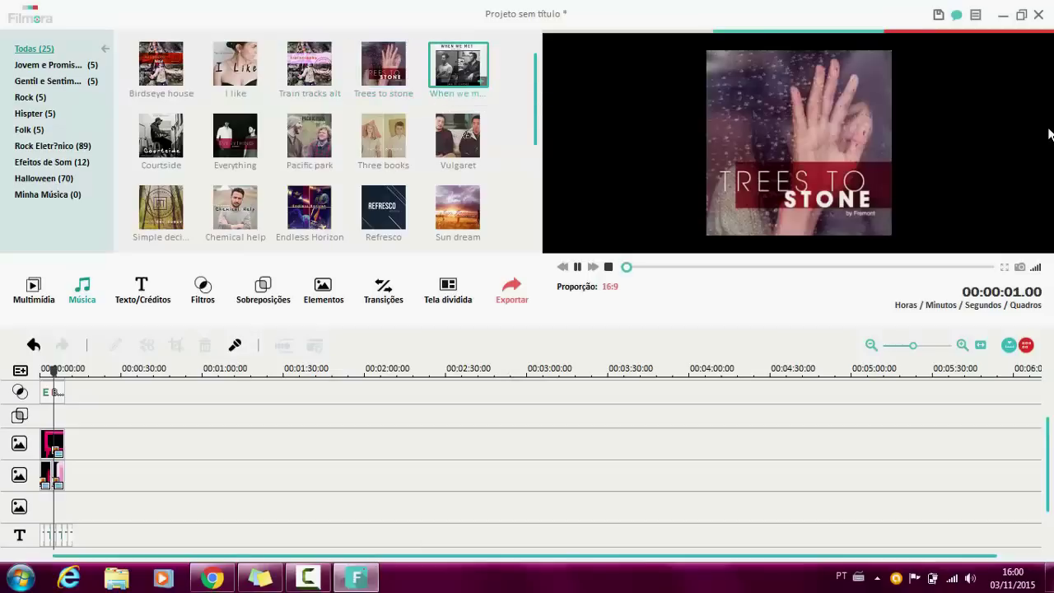
left_click(161, 136)
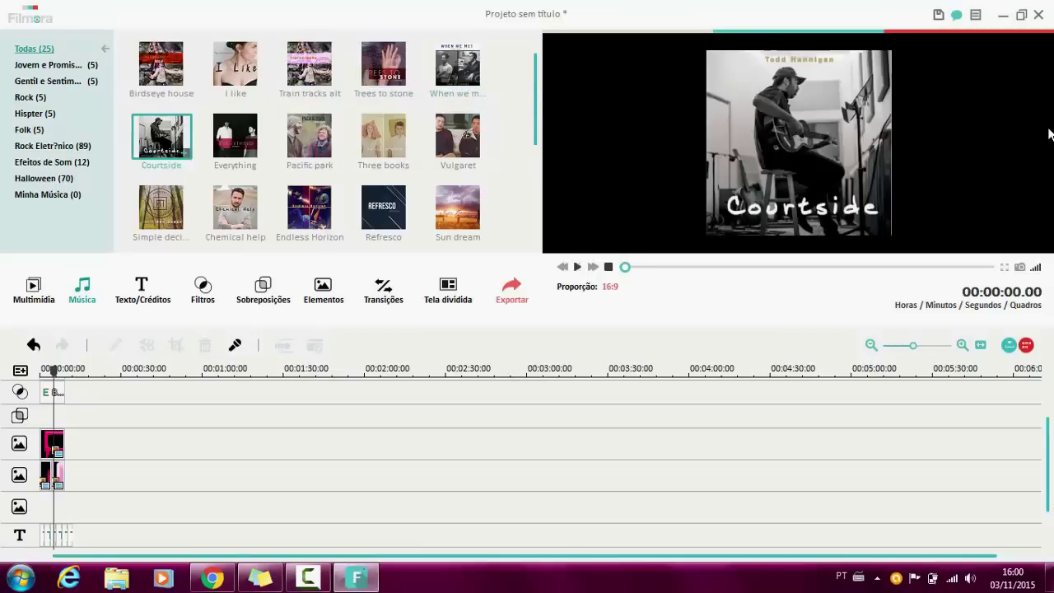
- Preview the track When we met, place it at the start of the audio track and stop playback
left_click(458, 64)
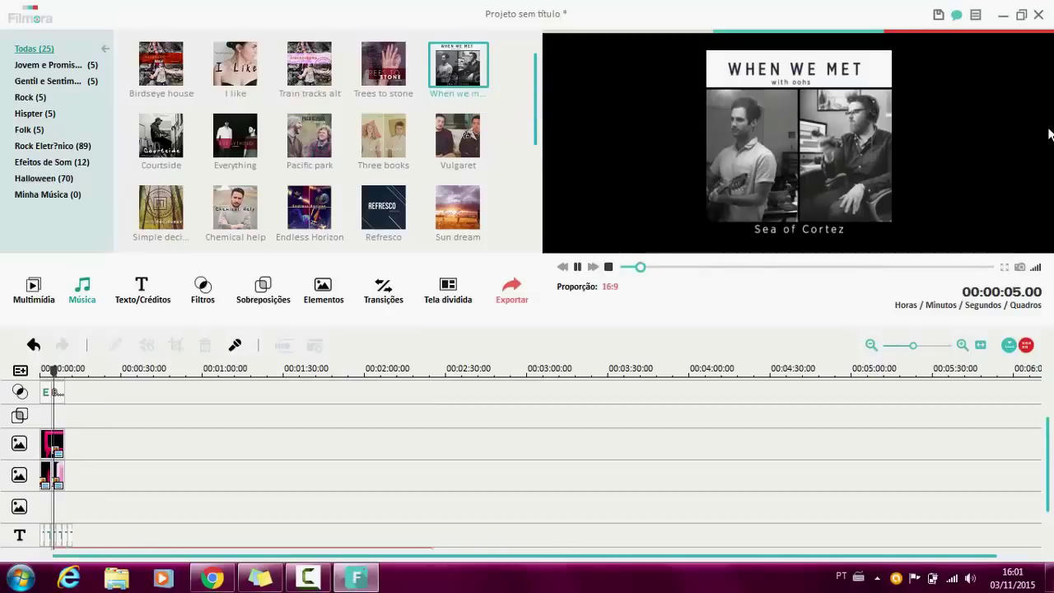
left_click_drag(458, 64, 49, 546)
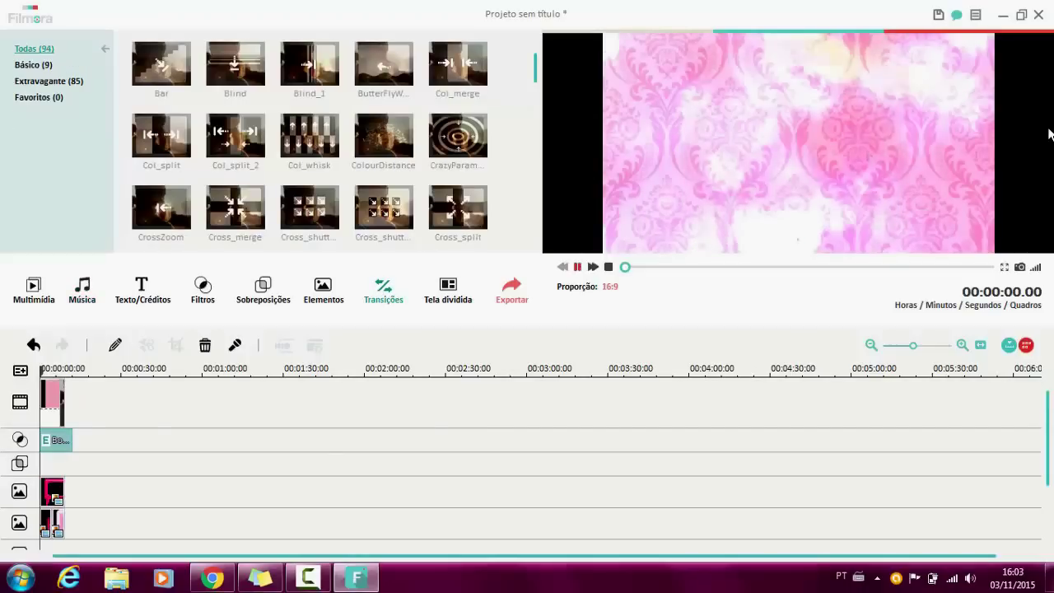
key("space")
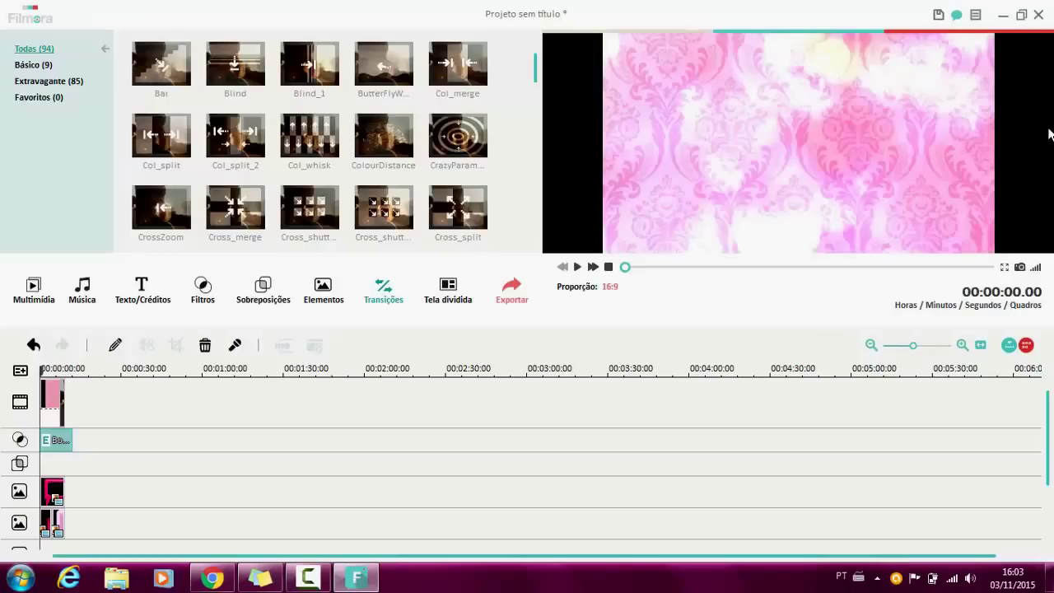
- Extend the When we met music clip beyond the last title, trim its end to 00:00:14.00 and return to the timeline start
key("Delete")
scroll(540, 461, "down", 3)
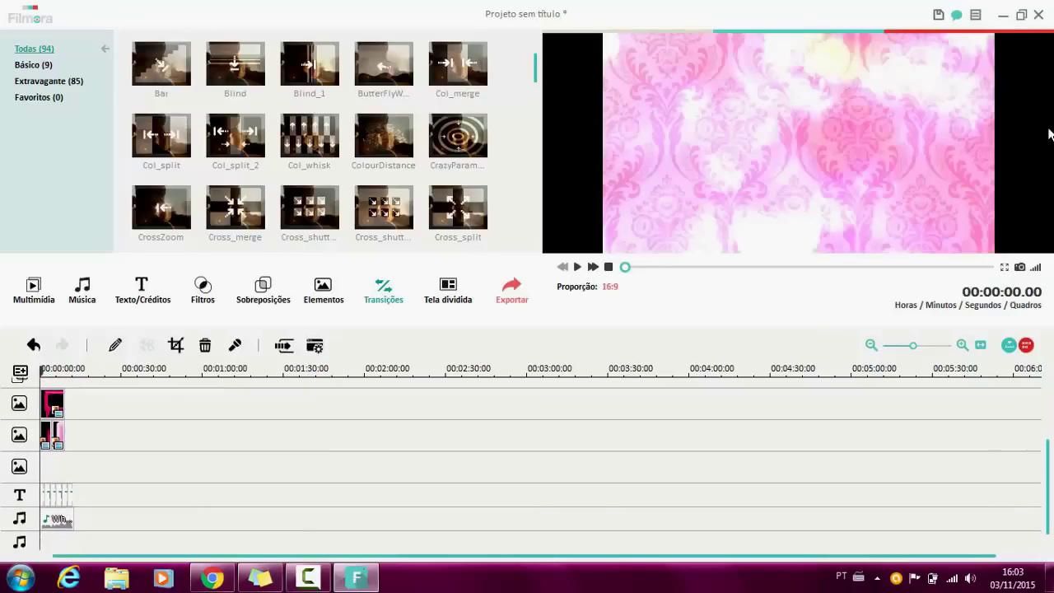
left_click(57, 514)
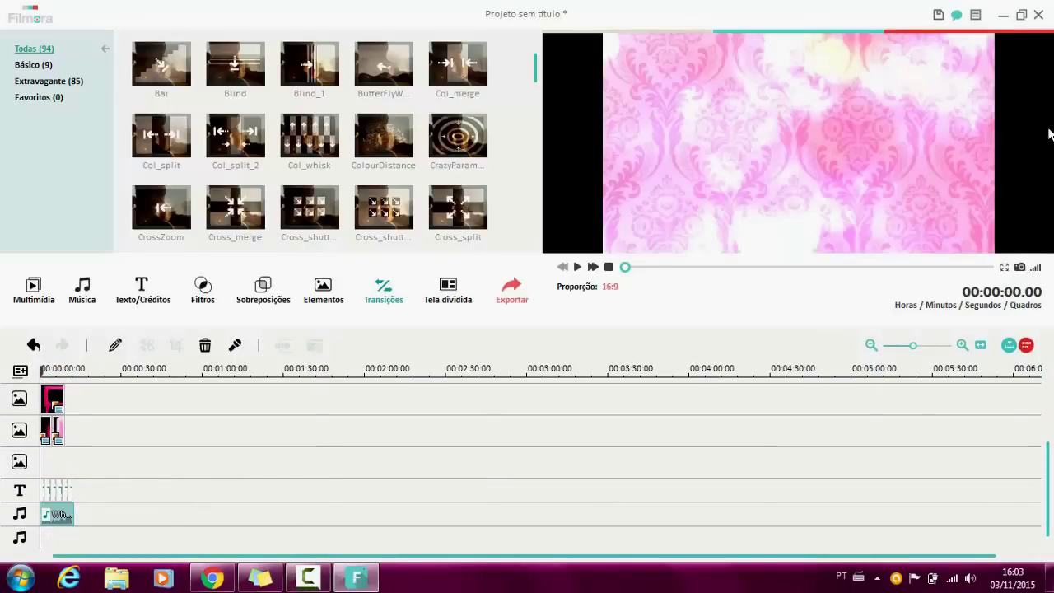
left_click_drag(73, 514, 84, 514)
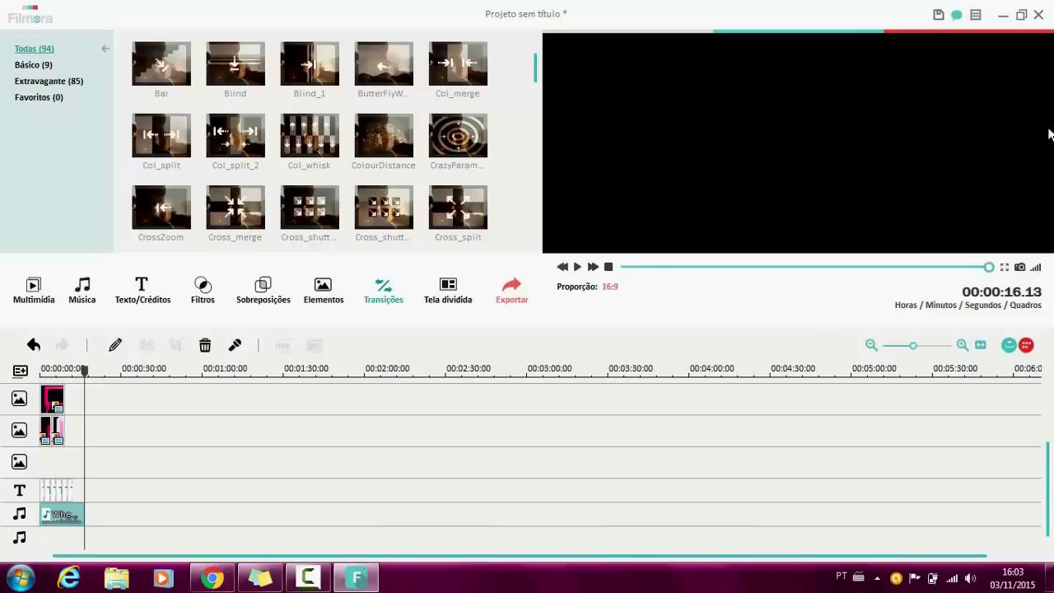
left_click_drag(84, 372, 71, 372)
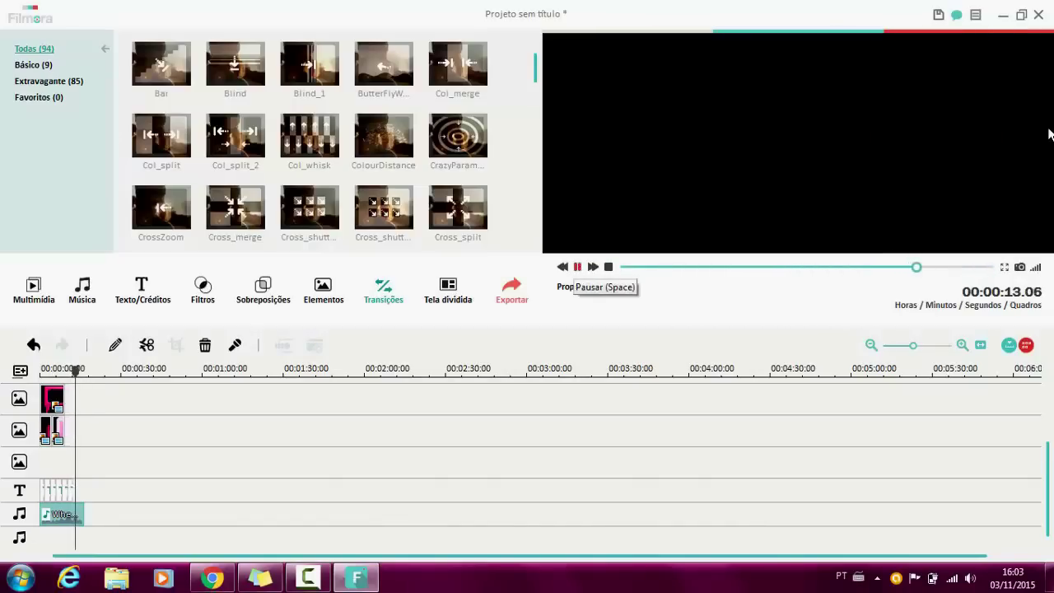
key("space")
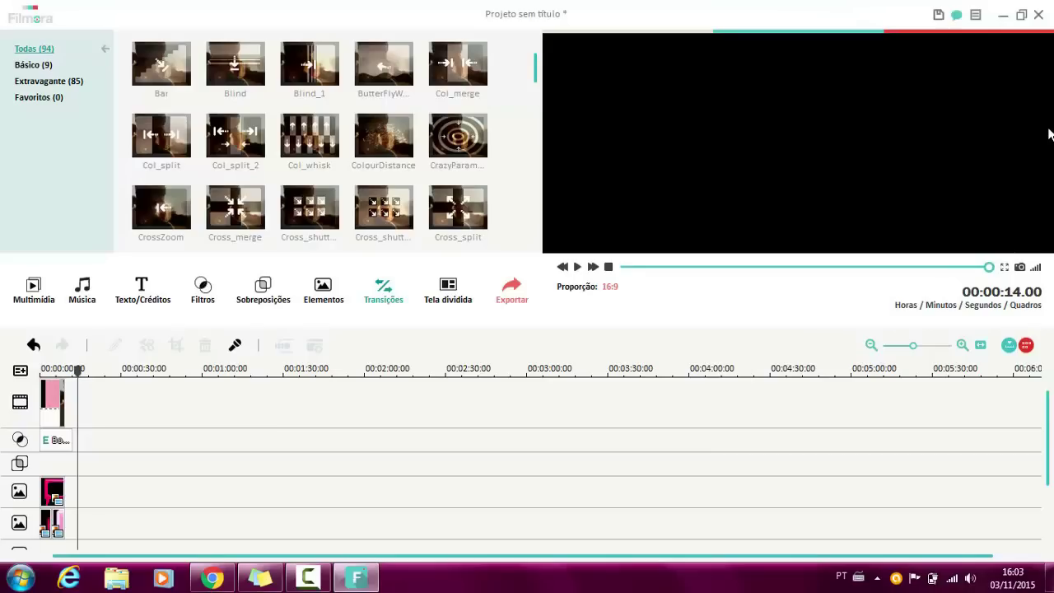
left_click_drag(989, 267, 623, 266)
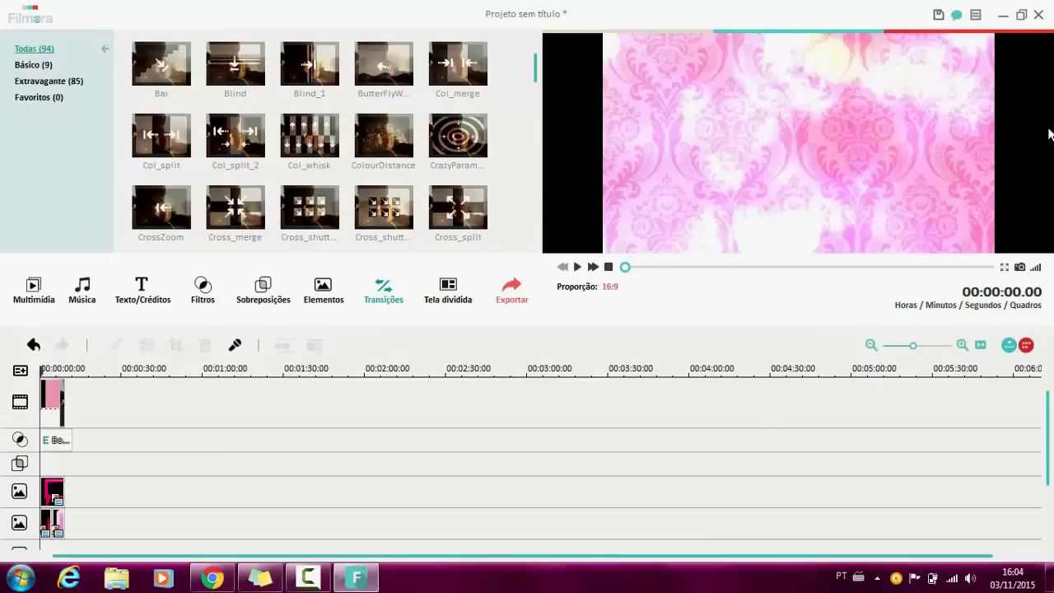
- Export the project as an MP4 video named vinheta 3
key("ctrl+e")
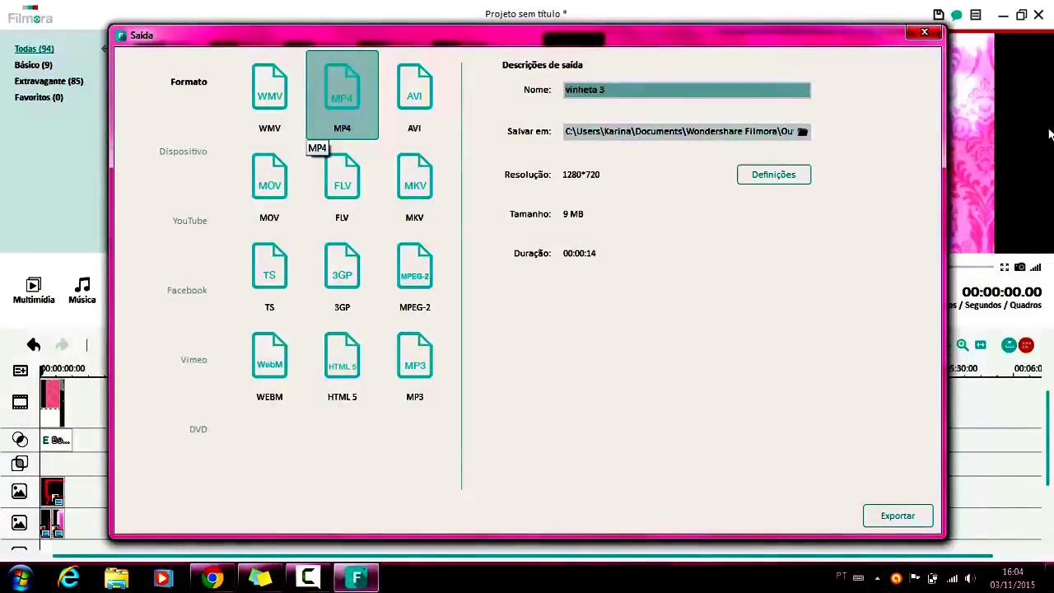
left_click(897, 516)
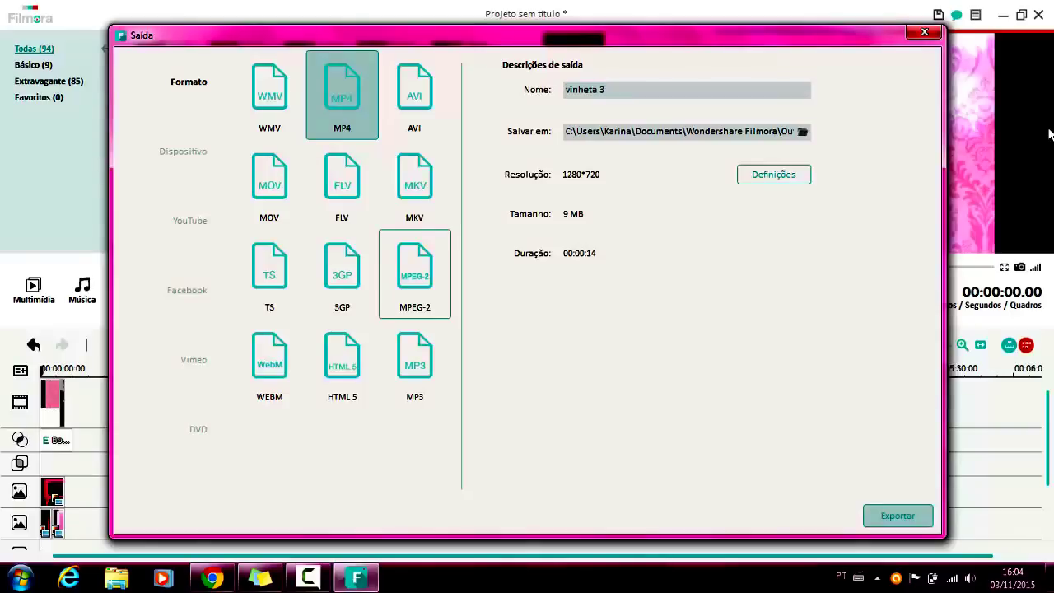
key("Return")
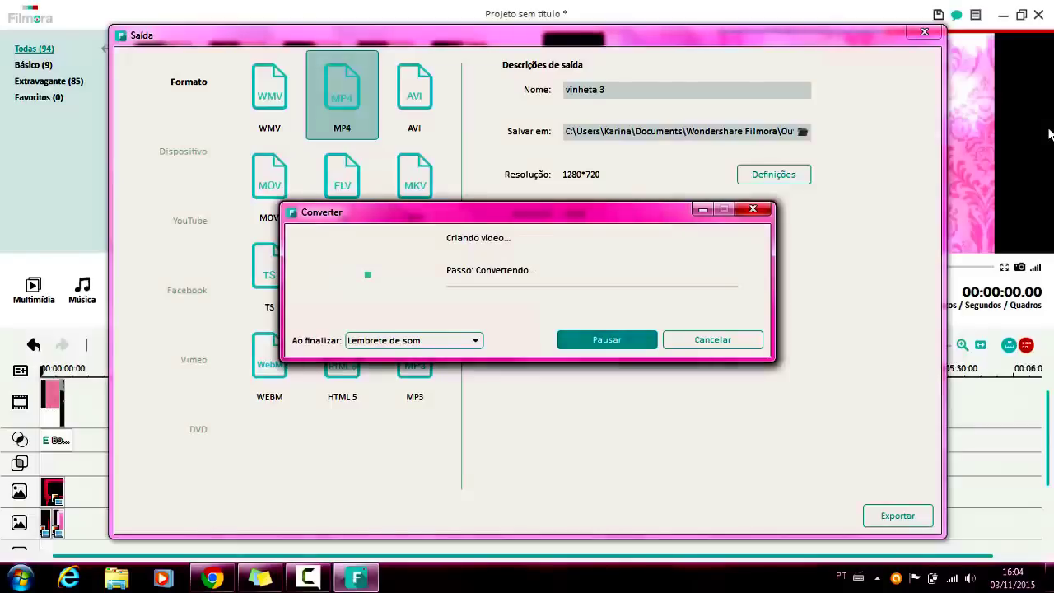
- Switch to Chrome and load the Pixlr Editor from pixlr.com
mouse_move(213, 577)
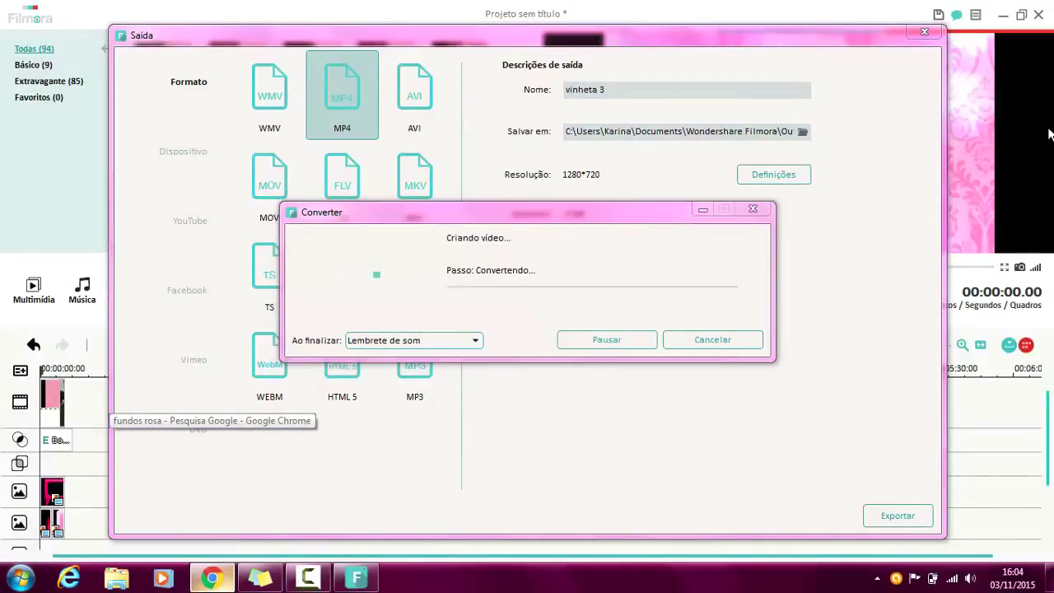
left_click(211, 494)
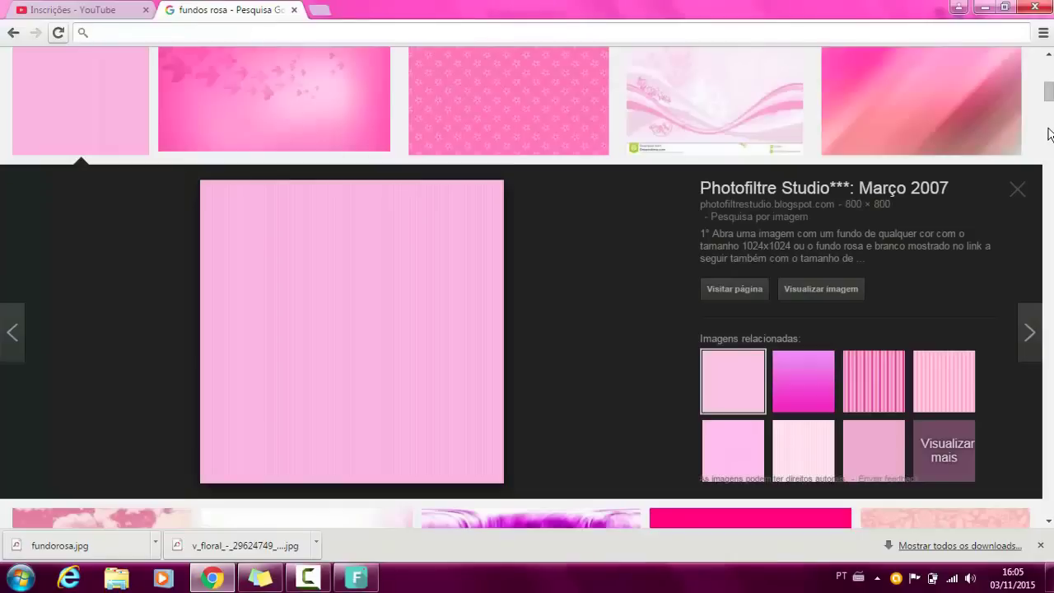
type("pixlr.com")
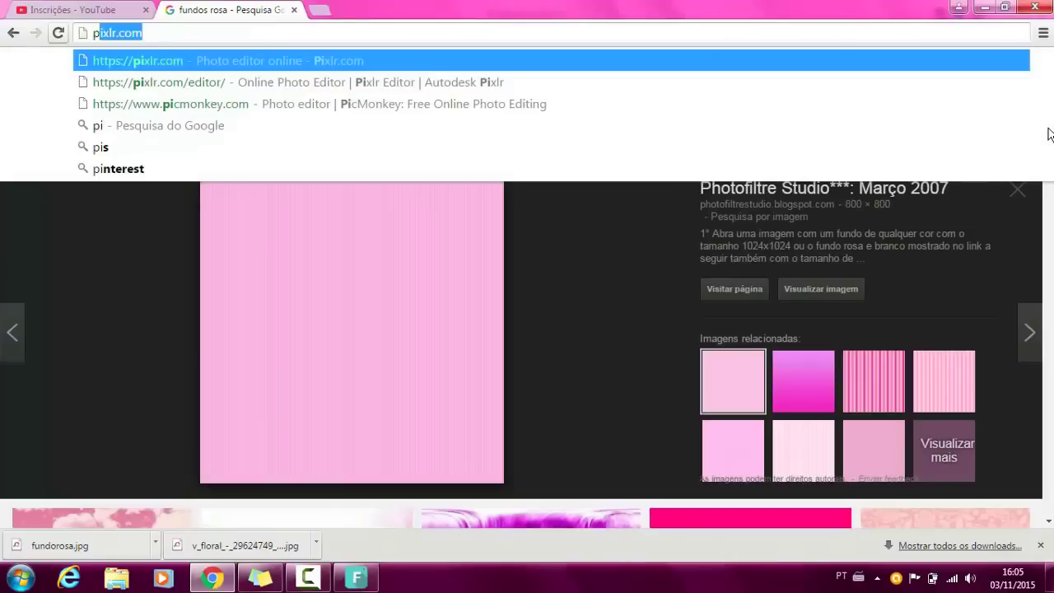
key("Return")
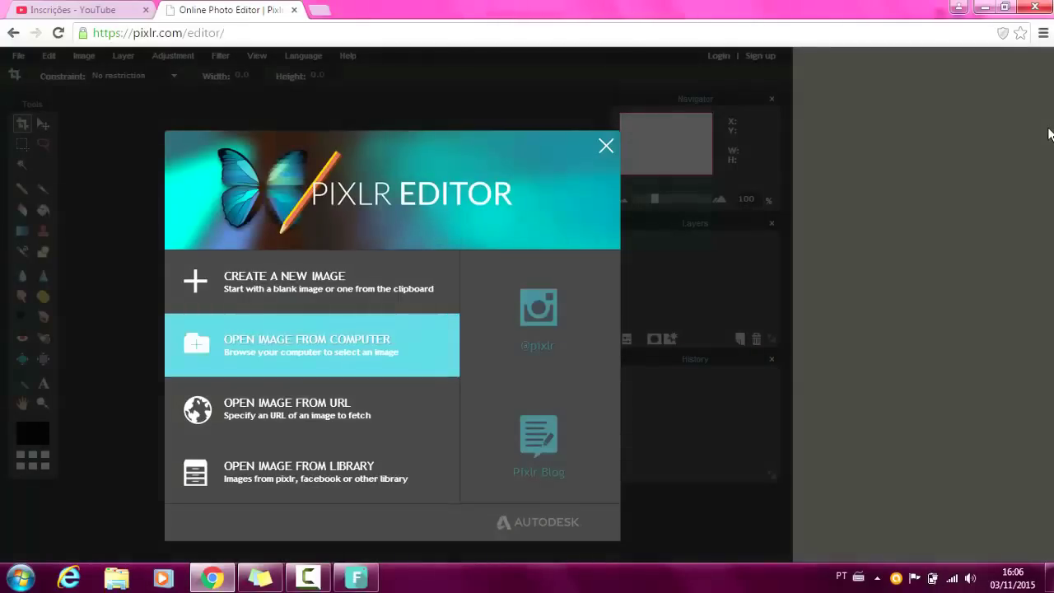
- Open the photo DSC03220 from the computer and unlock its Background layer
left_click(311, 346)
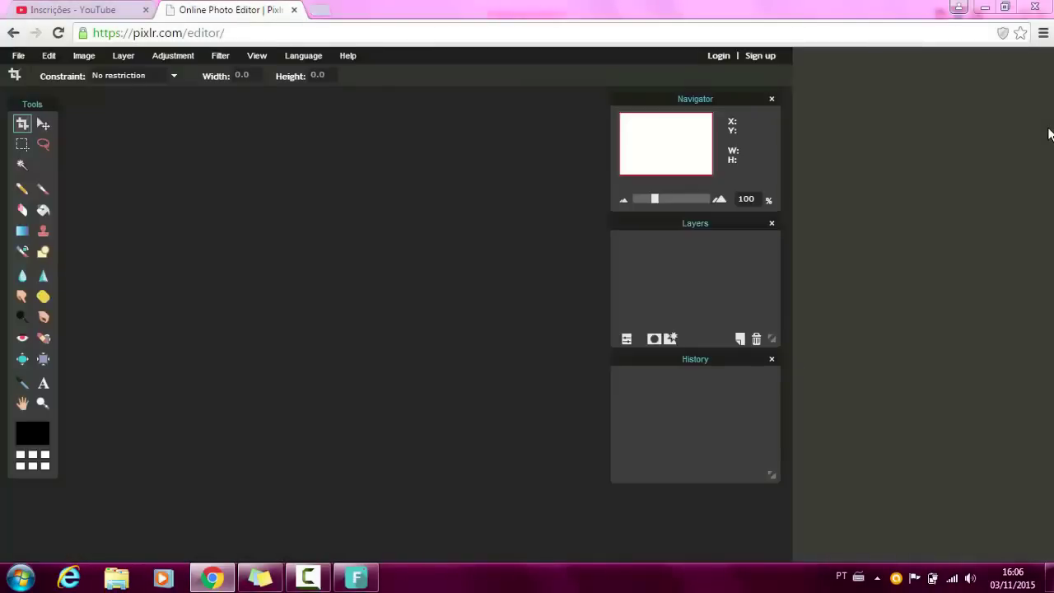
key("ctrl+o")
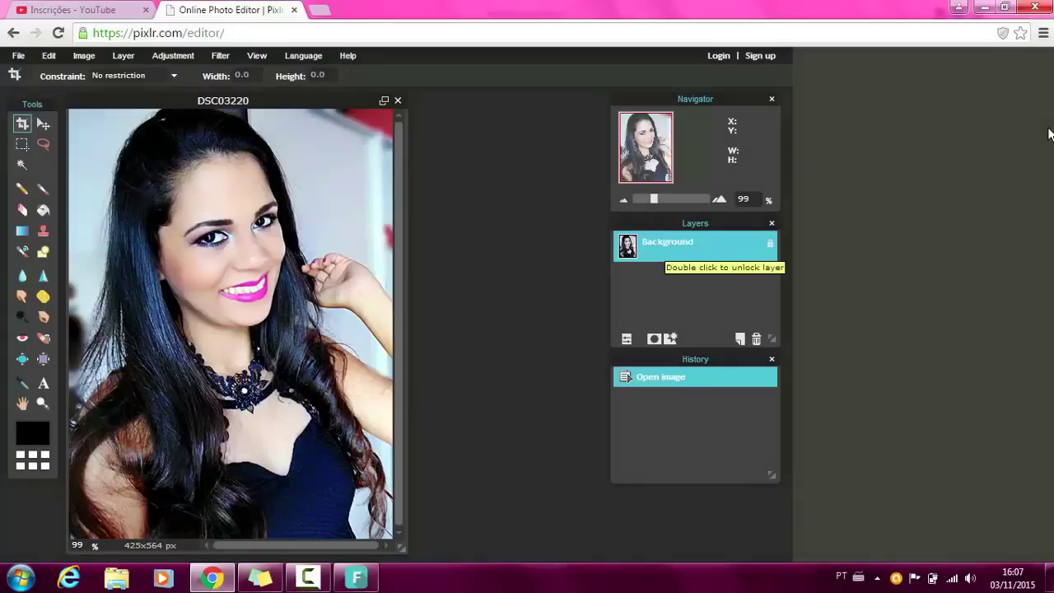
double_click(770, 242)
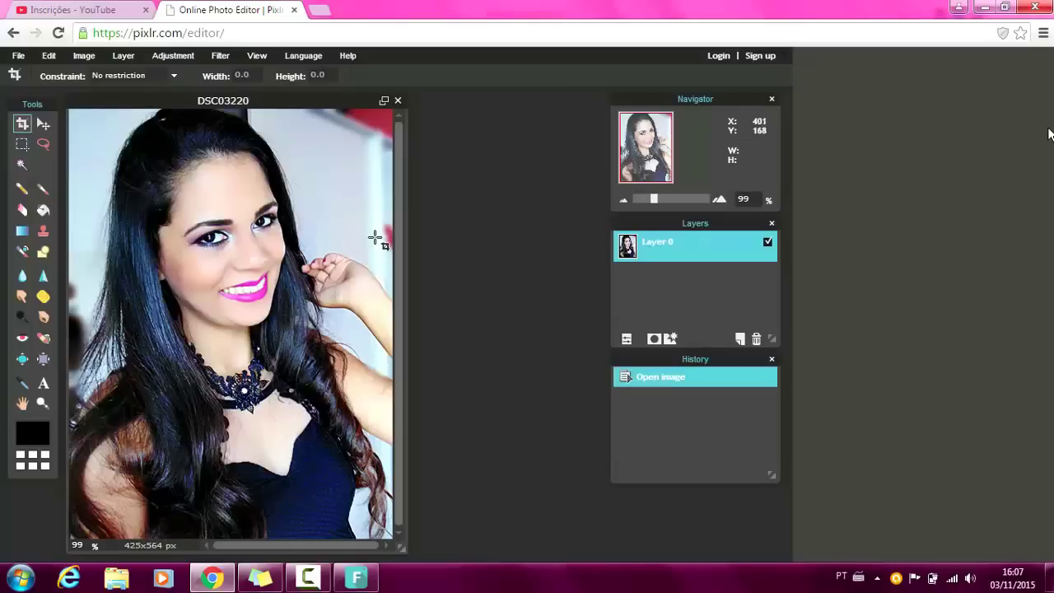
- Using the Wand tool at tolerance 21, clear the grey wall, the narrow pale strip and the red corner beside the woman's head
key("w")
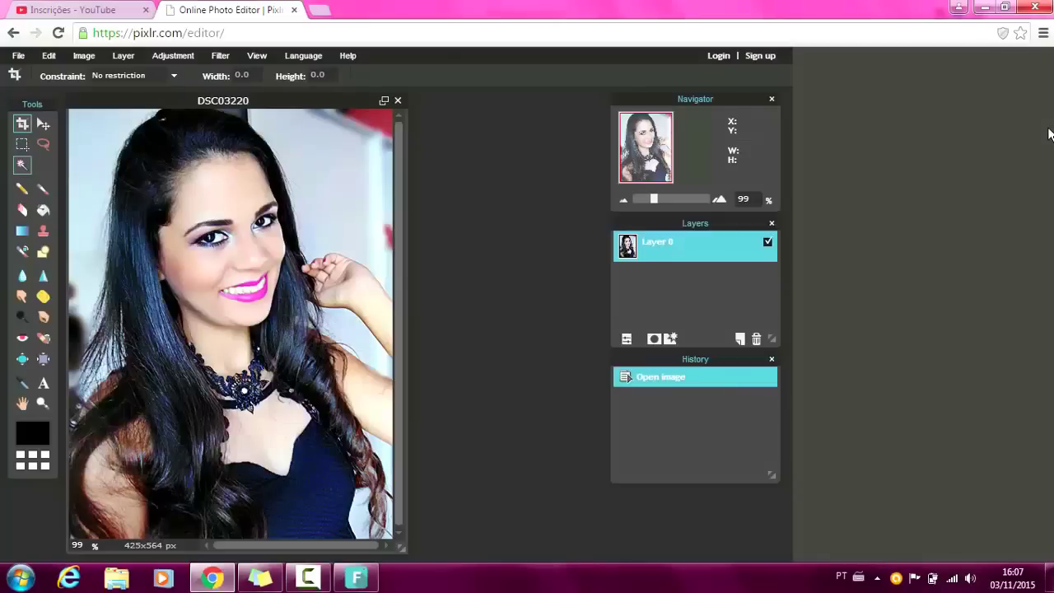
key("w")
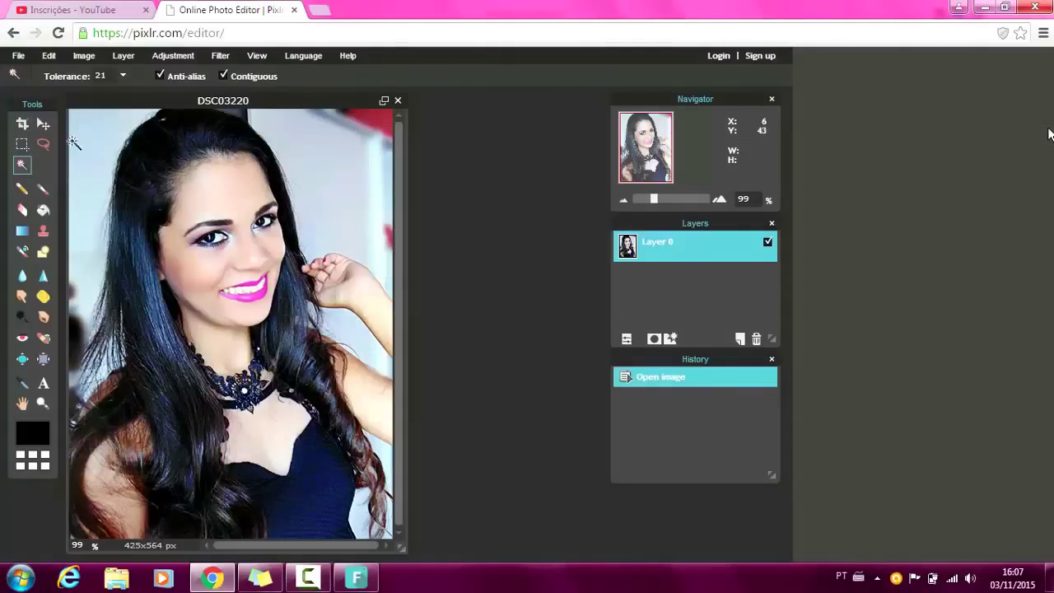
left_click(339, 194)
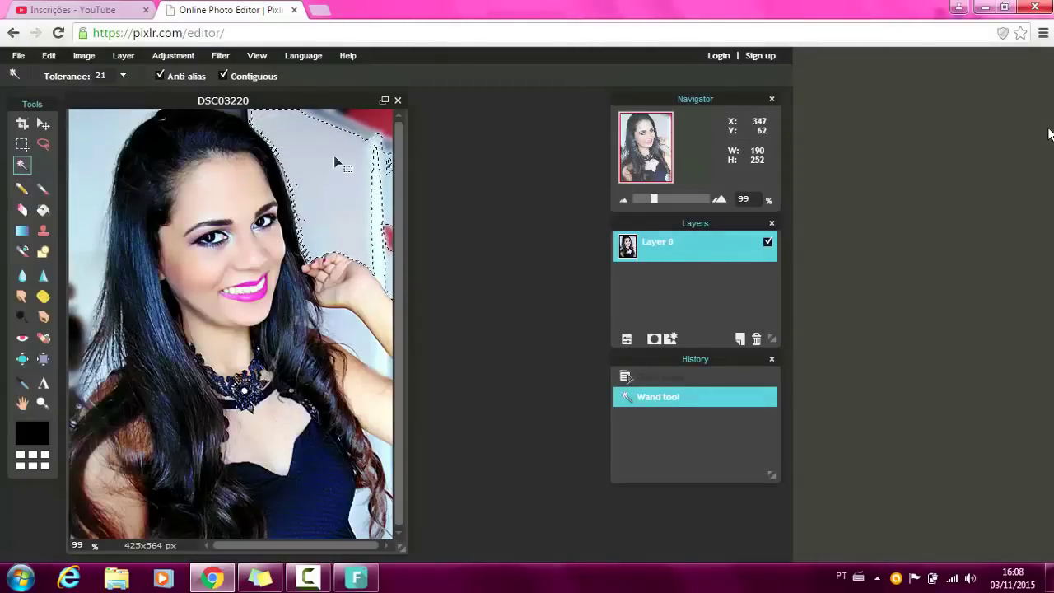
key("Delete")
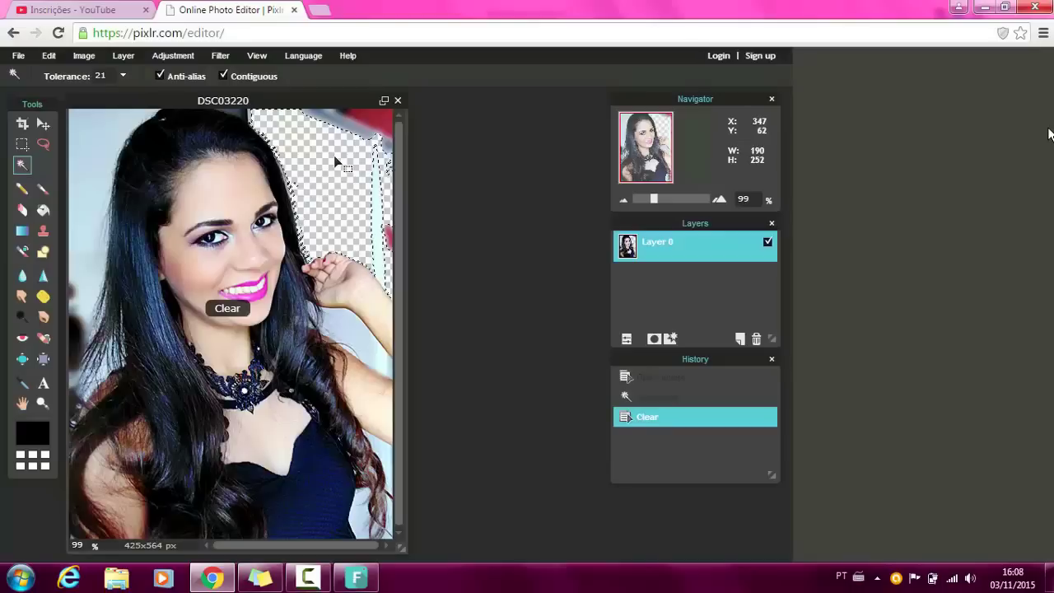
left_click(376, 179)
key("Delete")
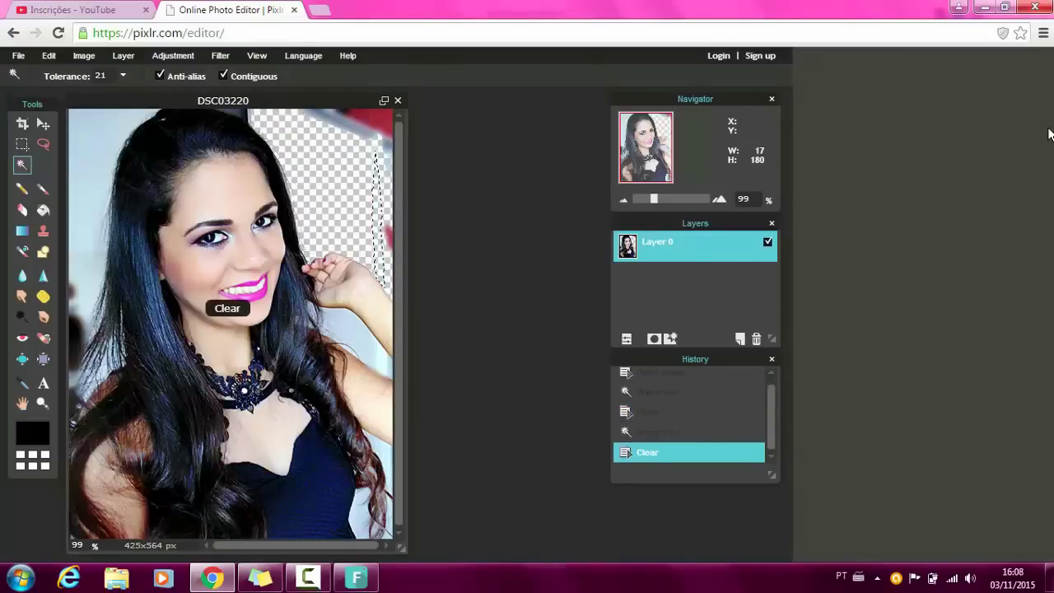
left_click(364, 123)
key("Delete")
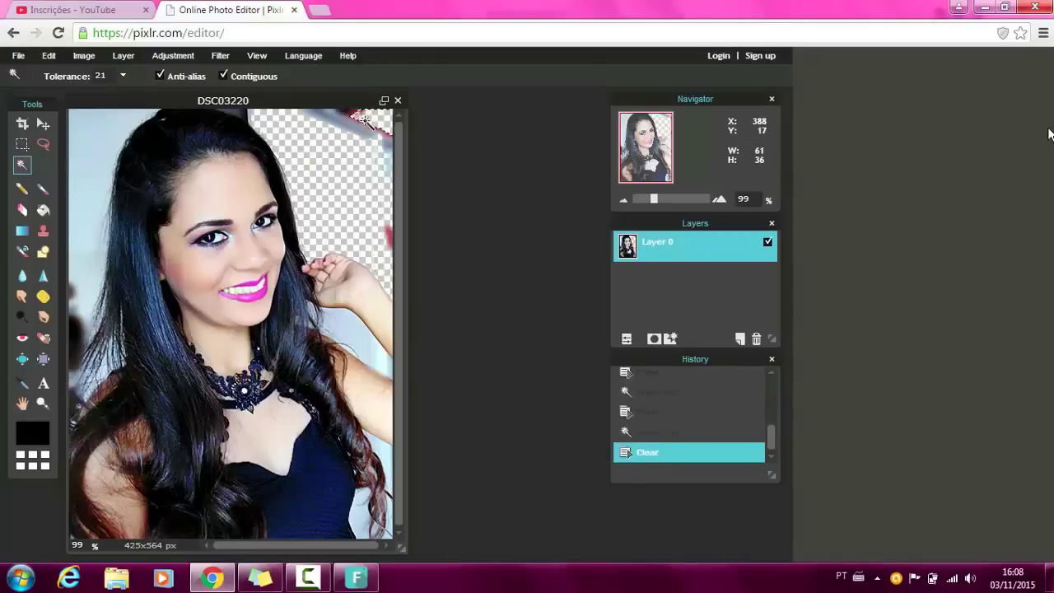
- Clear the remaining background patches along the photo's upper-right corner and right edge with the Wand tool
left_click(347, 113)
key("Delete")
left_click(385, 150)
key("Delete")
left_click(386, 152)
key("Delete")
left_click(389, 161)
key("Delete")
left_click(390, 233)
key("Delete")
- Clear the background left of the hair, the leftovers above the head and the areas around the raised arm with the Wand tool
left_click(84, 181)
key("Delete")
left_click(244, 113)
key("Delete")
left_click(248, 117)
left_click(252, 118)
left_click(379, 133)
left_click(367, 130)
key("Delete")
left_click(353, 133)
key("Delete")
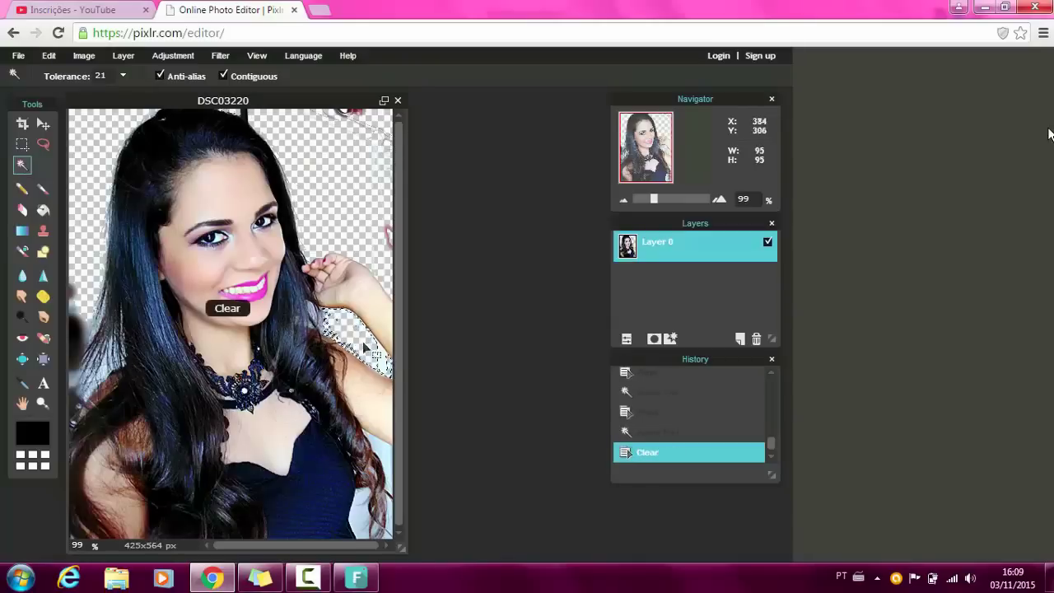
left_click(384, 362)
key("Delete")
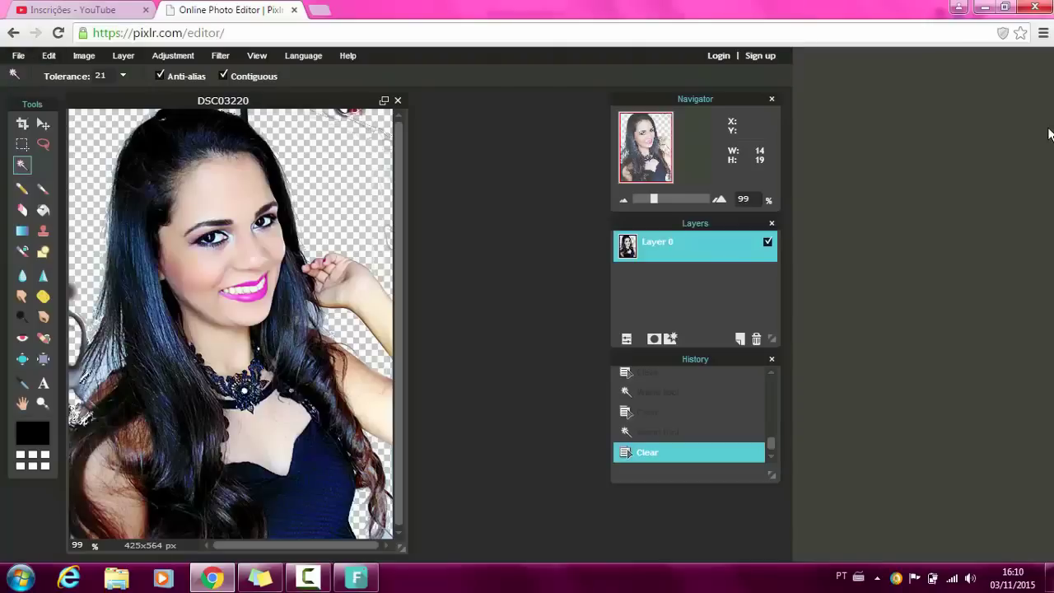
- Save the cut-out photo to the desktop (Área de Trabalho) as a transparent PNG named png
left_click(18, 55)
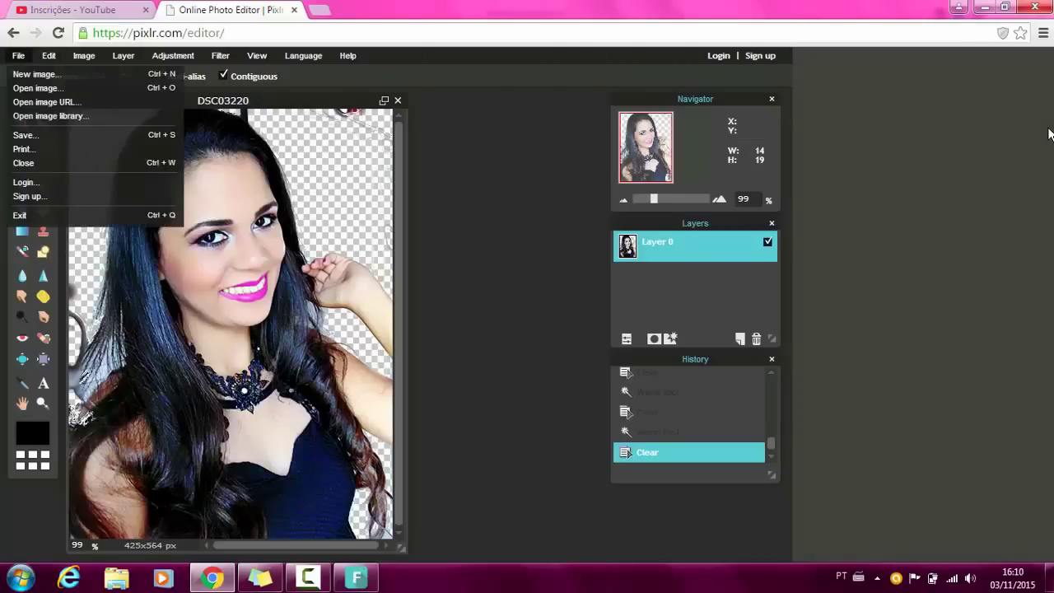
left_click(25, 134)
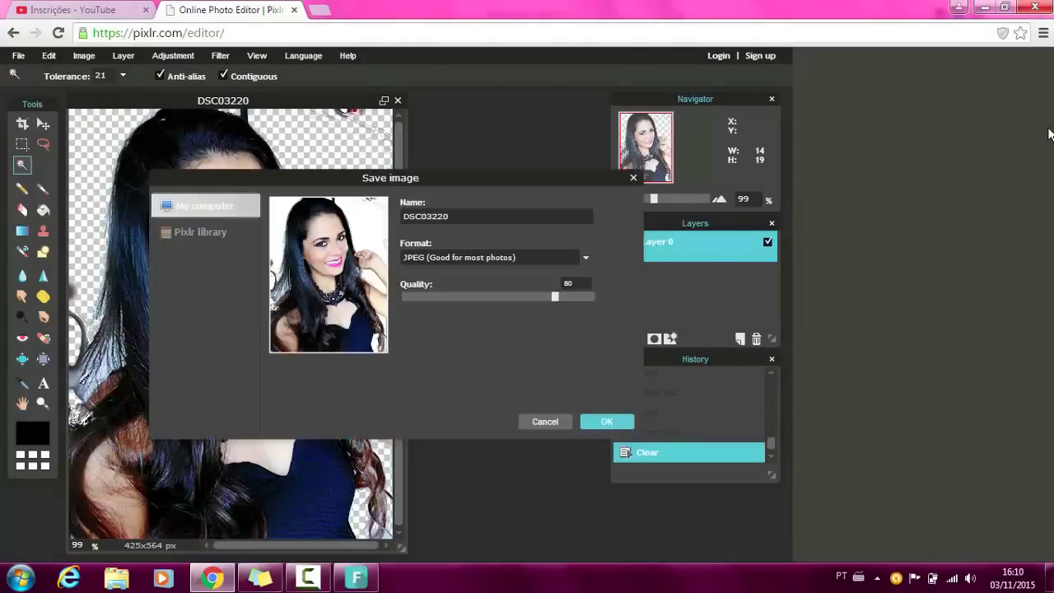
left_click(586, 257)
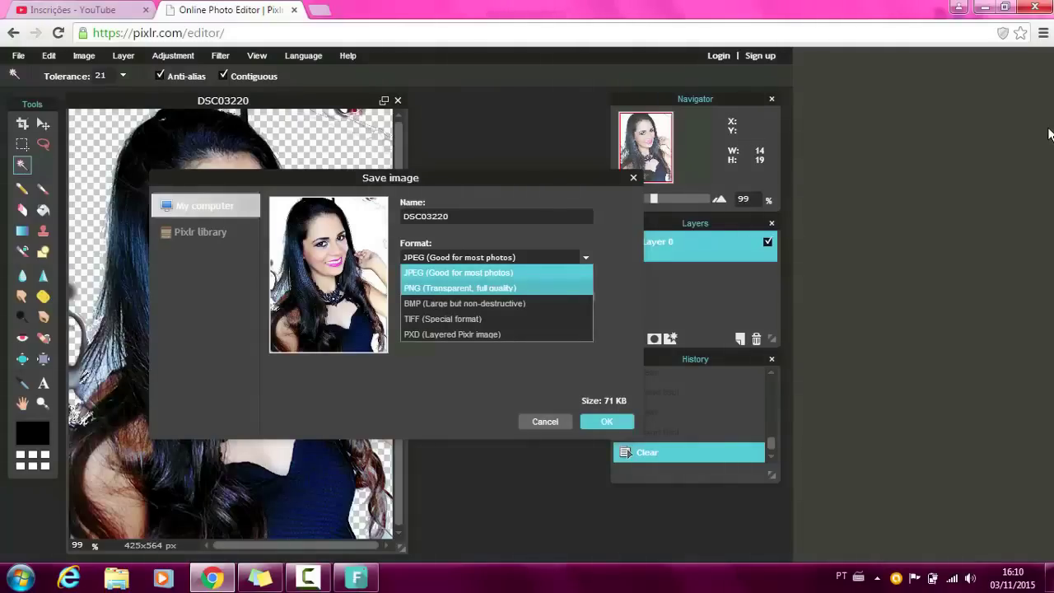
left_click(460, 288)
left_click(606, 421)
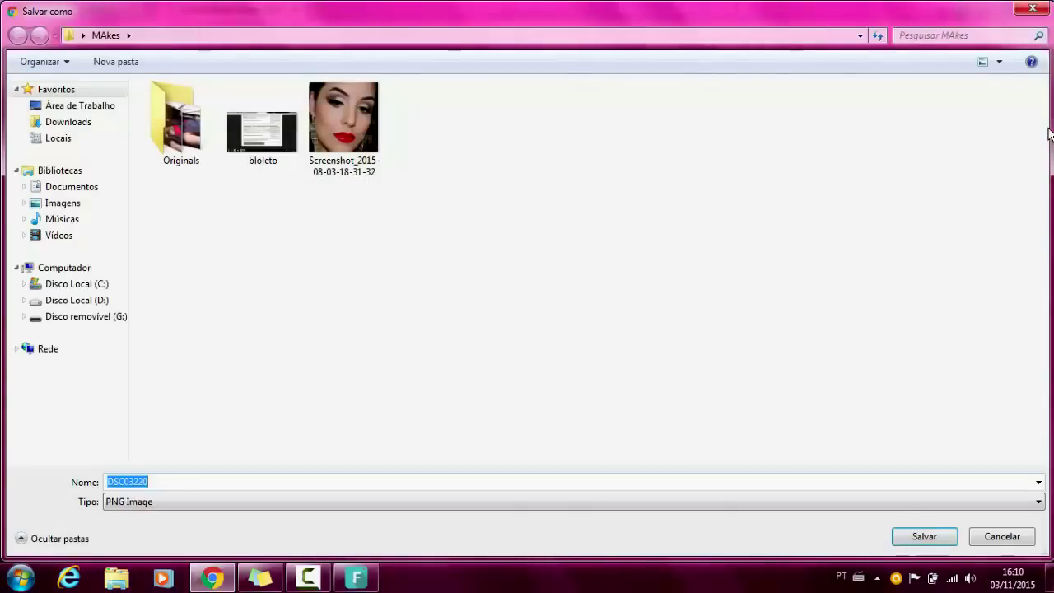
left_click(80, 106)
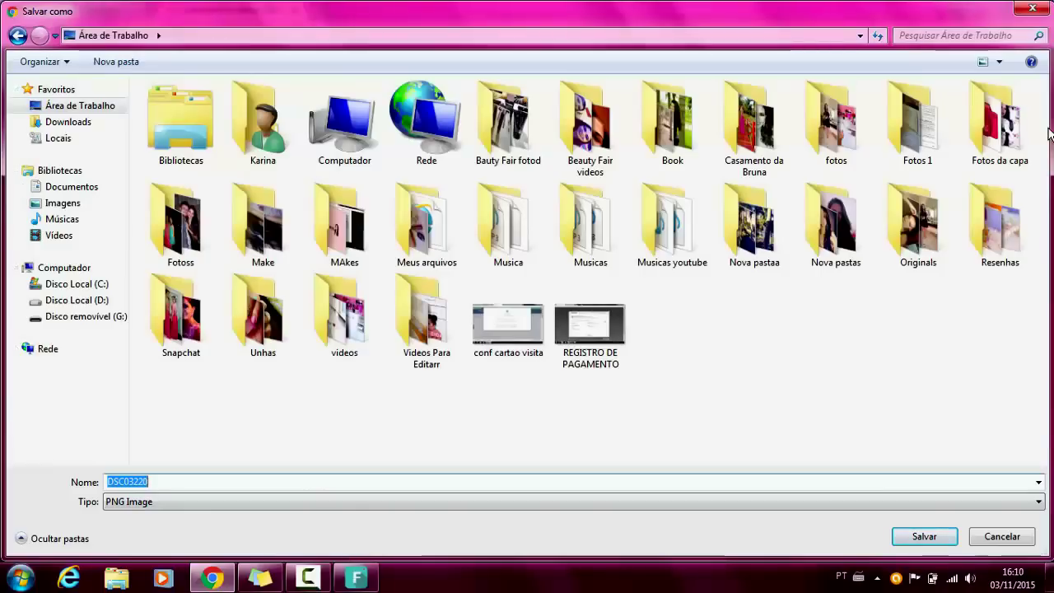
type("png")
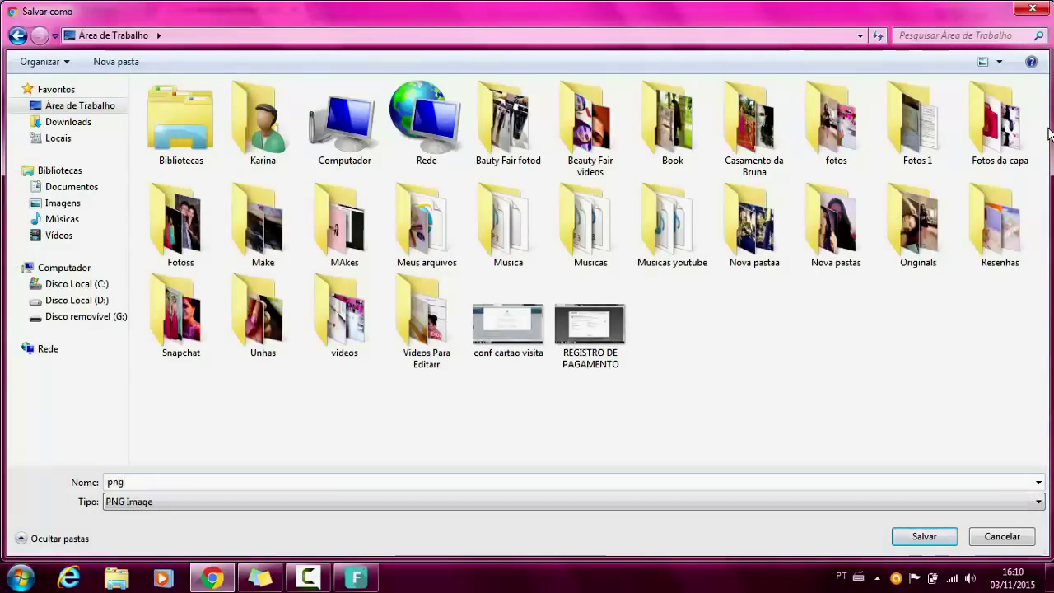
key("Return")
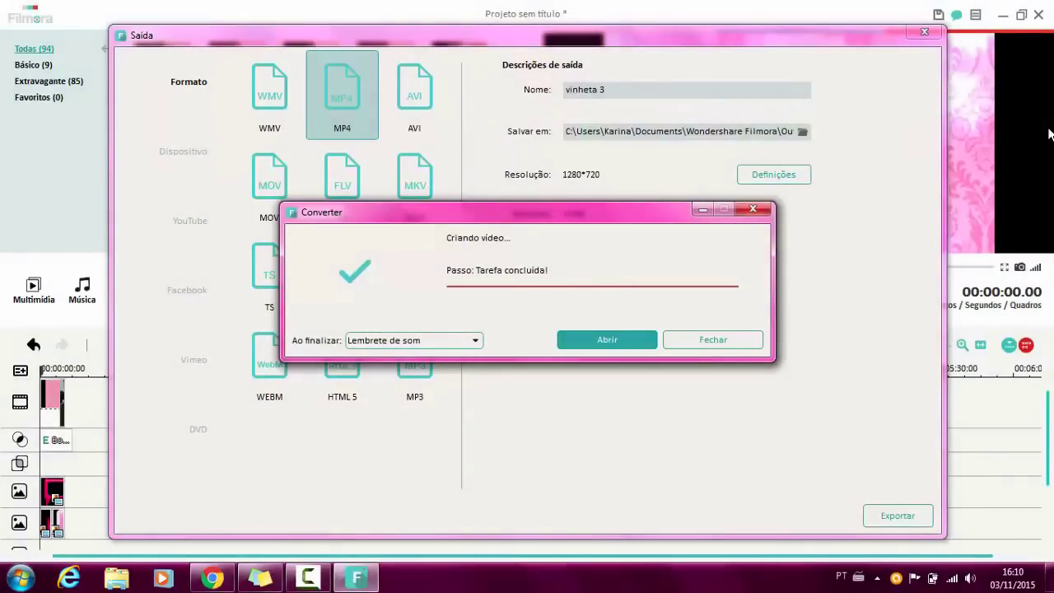
- Return to Filmora and open the exported video vinheta 3 to watch it
key("Return")
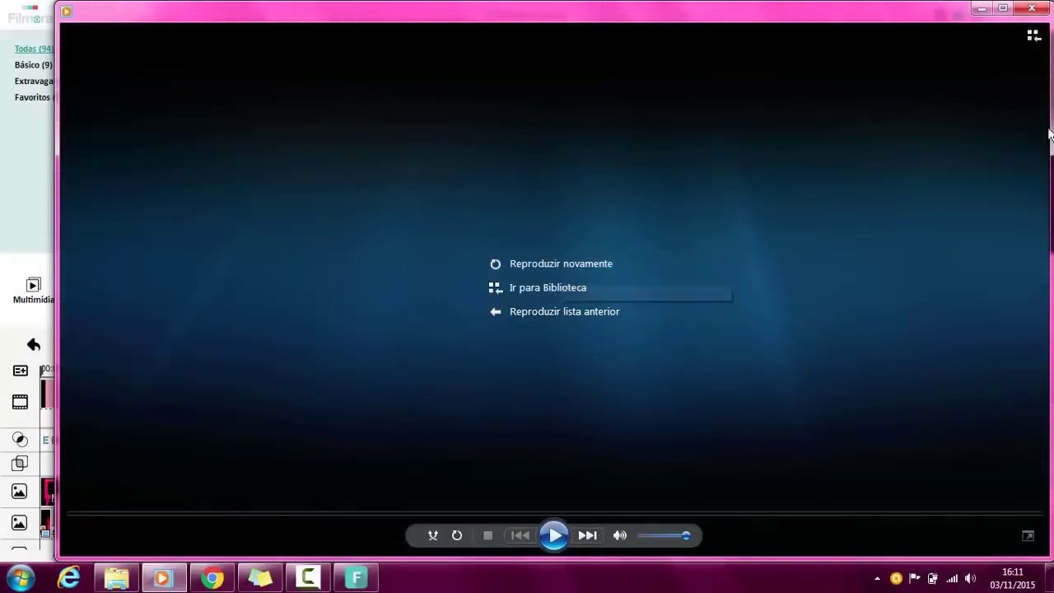
- Close the video player and shrink the woman's cut-out photo, placing it over the upper-left area of the pink background
left_click(1032, 8)
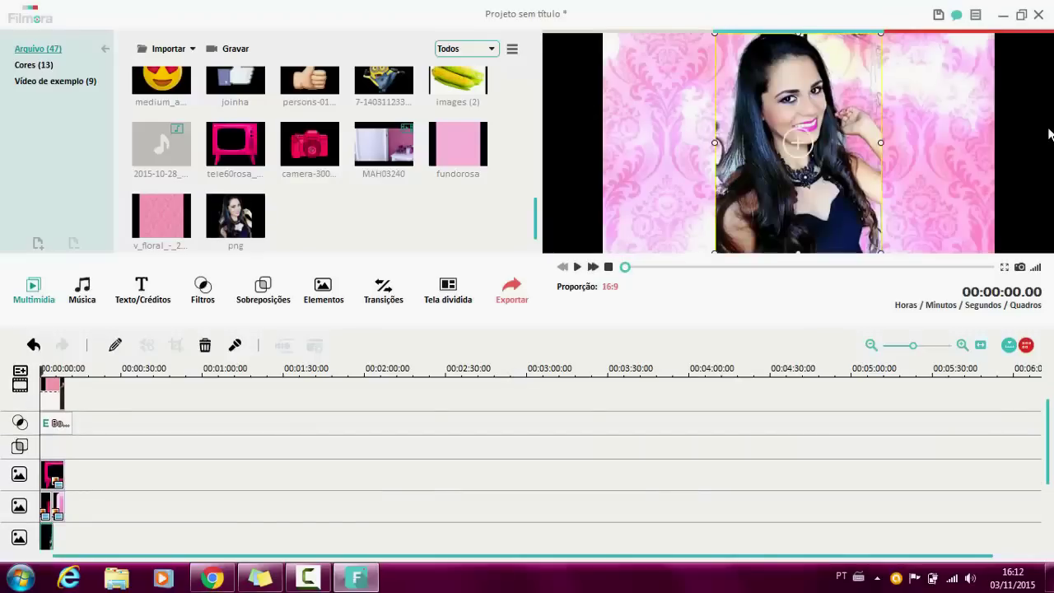
left_click_drag(714, 34, 811, 160)
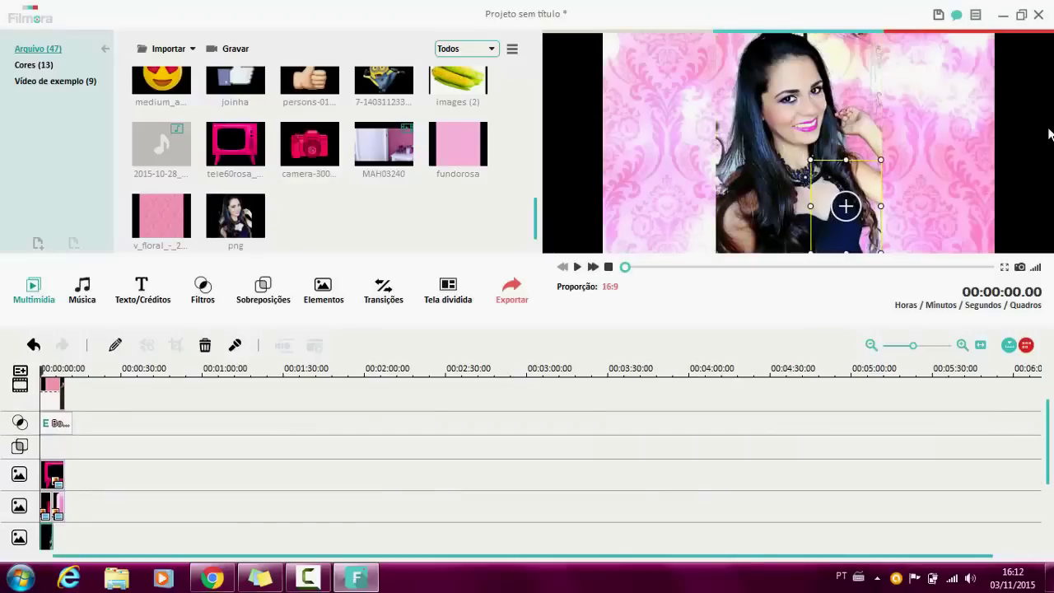
left_click_drag(847, 206, 673, 107)
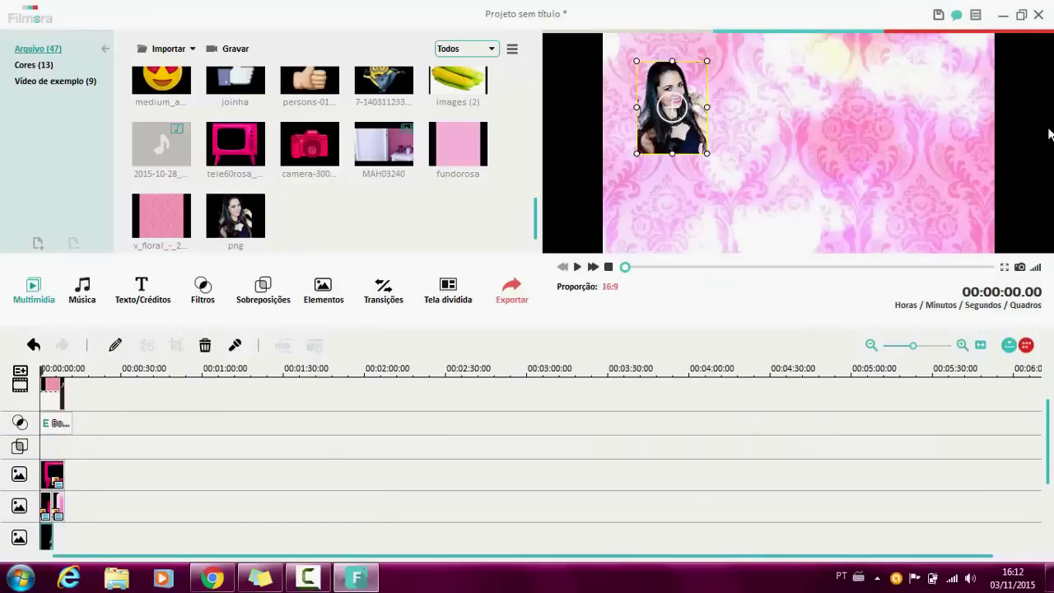
- Play the intro until the pink television and camera appear, and enlarge the woman's photo, placing it over the television's left side
key("space")
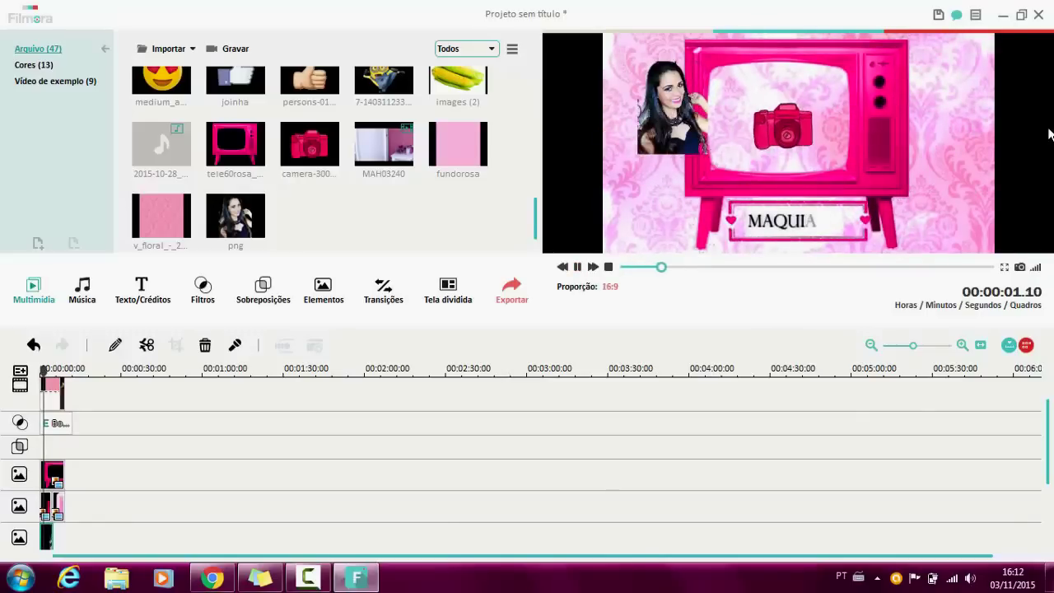
key("space")
left_click_drag(672, 107, 656, 129)
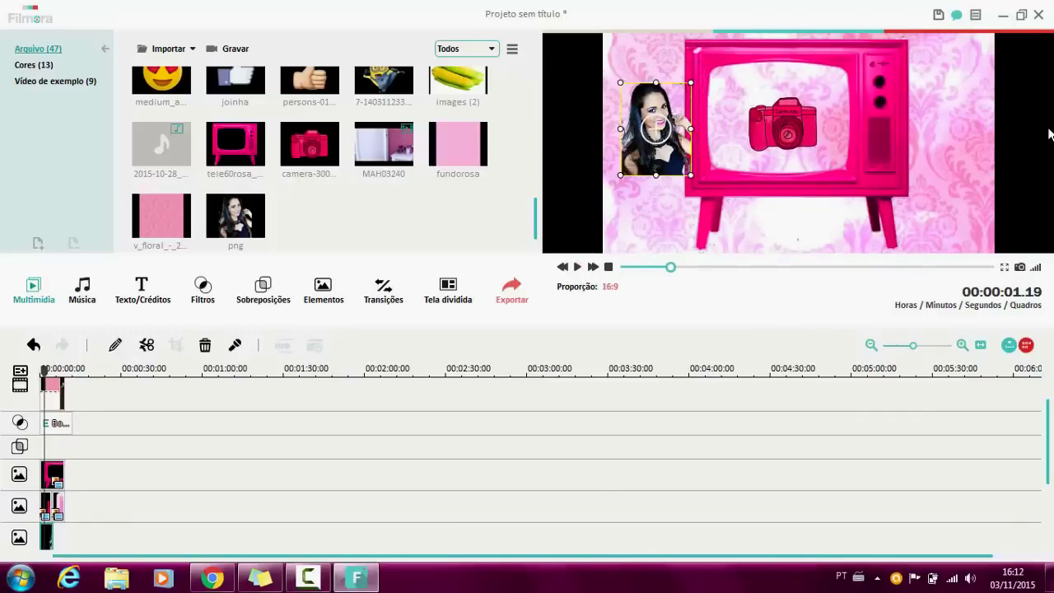
left_click_drag(691, 175, 819, 344)
left_click_drag(719, 213, 895, 234)
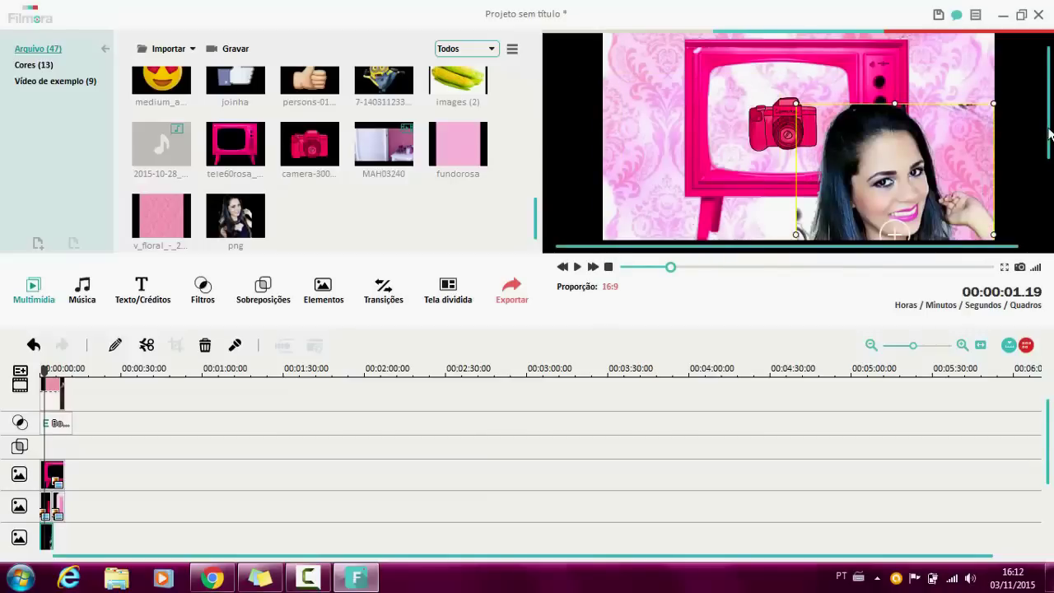
left_click_drag(796, 103, 873, 208)
left_click_drag(931, 229, 692, 127)
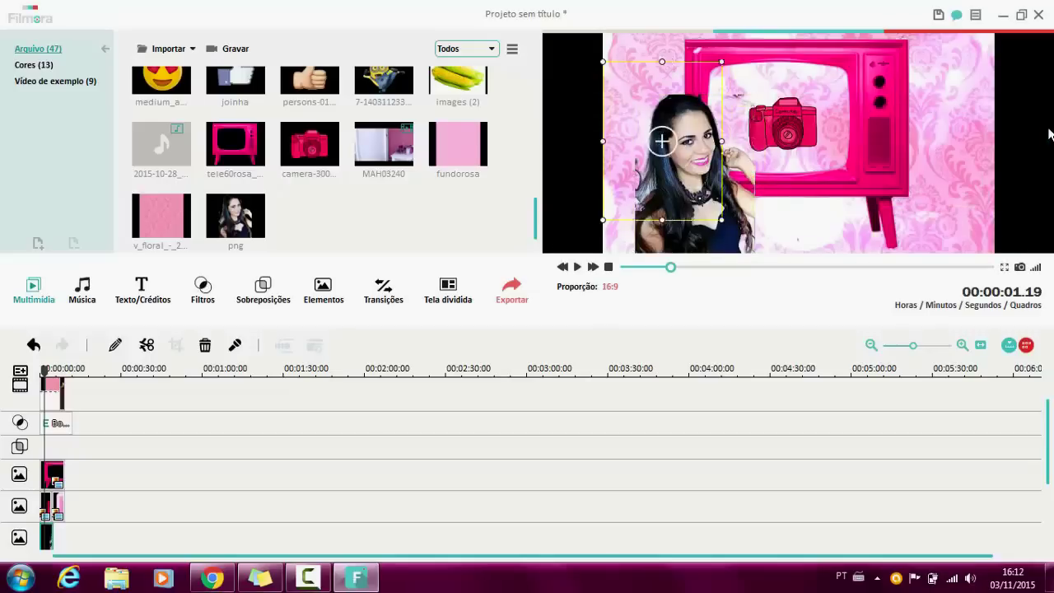